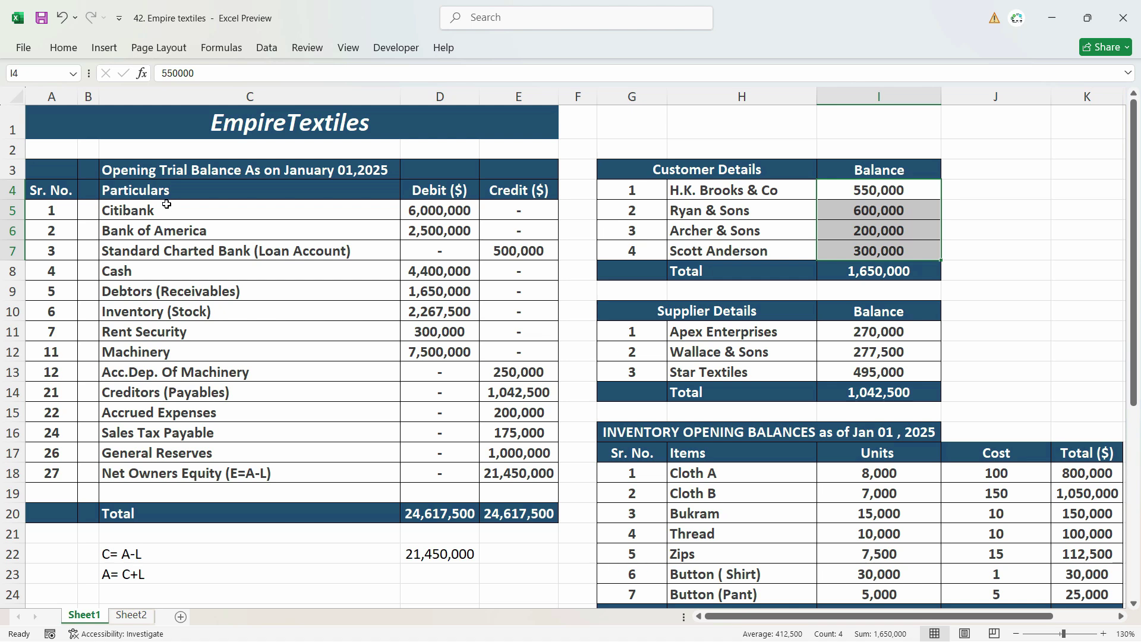
Compare the Debtors (Receivables) amount in the opening trial balance with the individual customer balances and their total in Customer Details
{"action": "left_click_drag", "start_coordinate": [166, 213], "coordinate": [141, 469]}
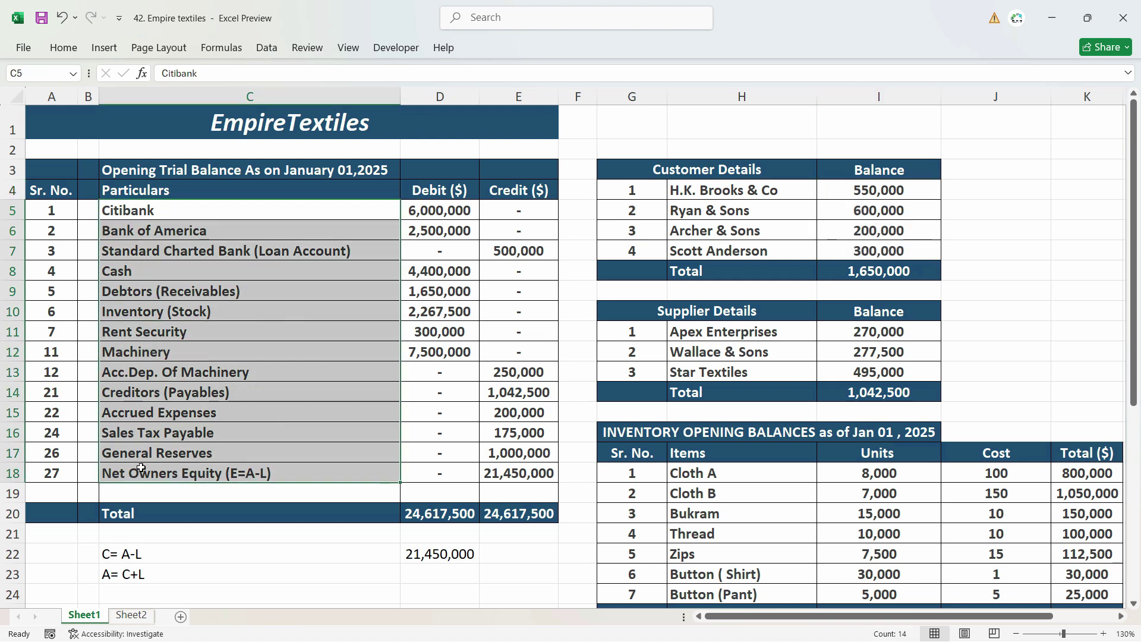
{"action": "left_click", "coordinate": [165, 294]}
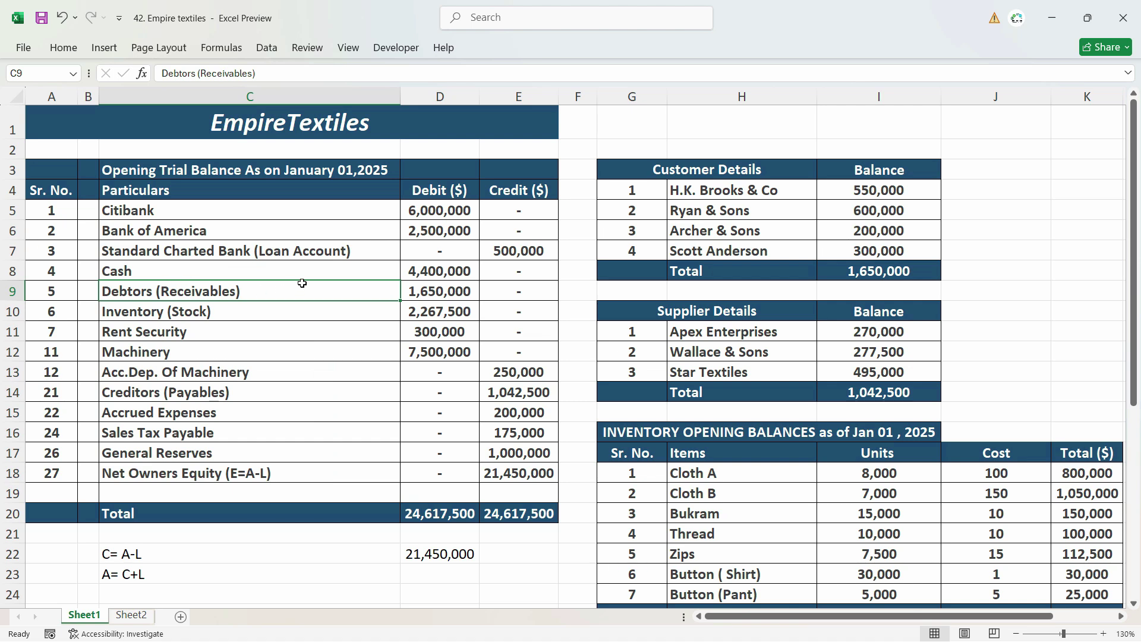
{"action": "left_click", "coordinate": [448, 294]}
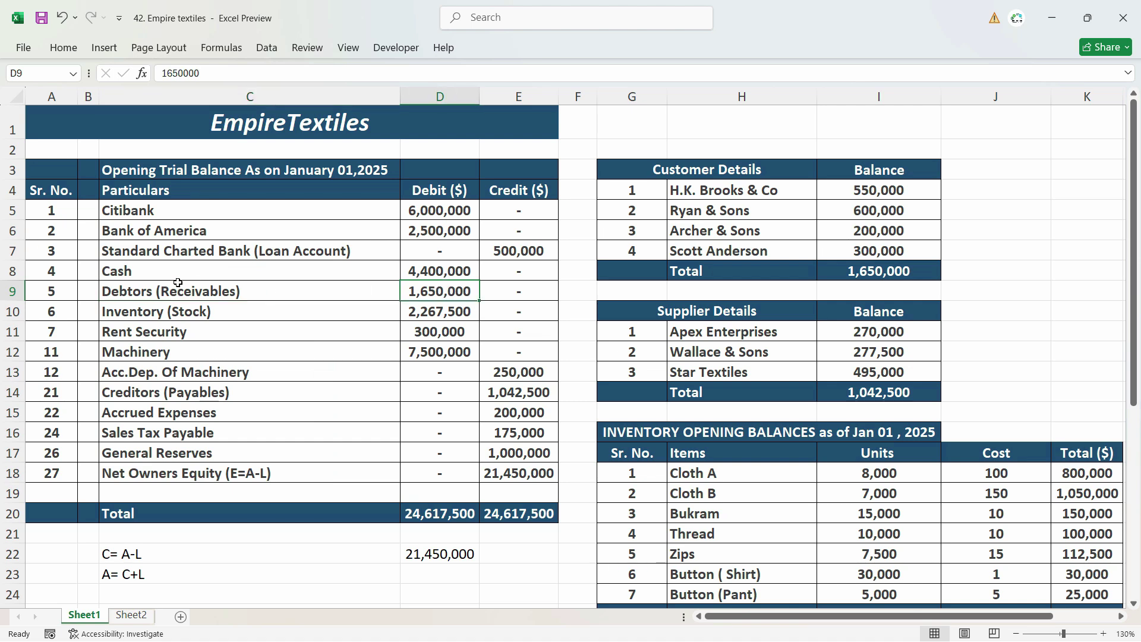
{"action": "left_click", "coordinate": [267, 291]}
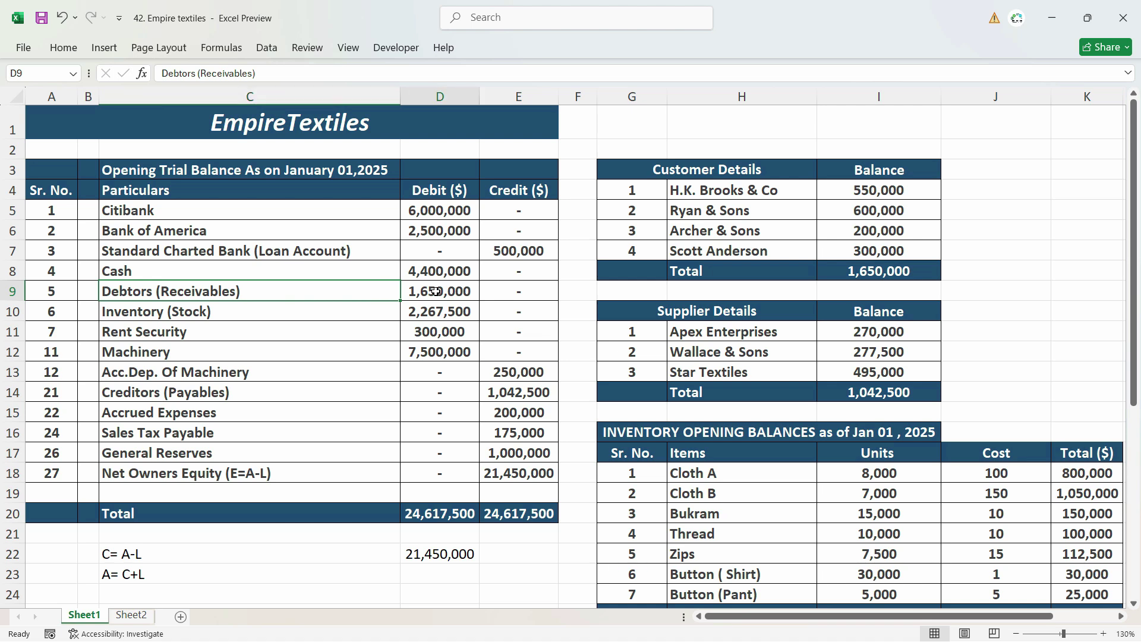
{"action": "left_click_drag", "start_coordinate": [762, 191], "coordinate": [761, 249]}
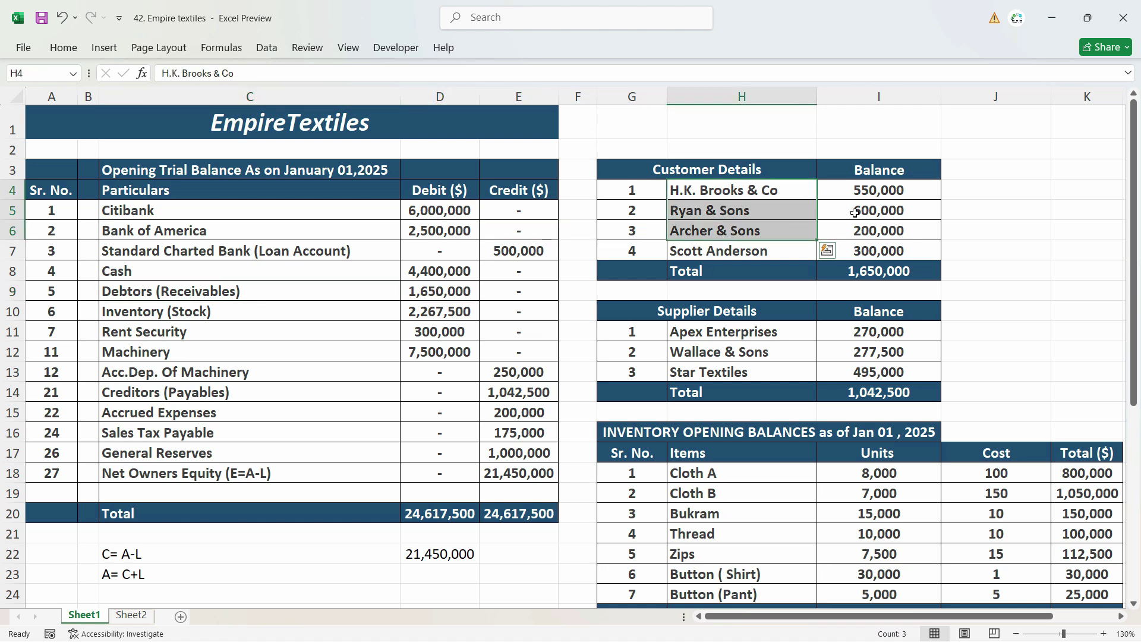
{"action": "left_click", "coordinate": [901, 192]}
{"action": "left_click_drag", "start_coordinate": [900, 192], "coordinate": [886, 271]}
{"action": "left_click", "coordinate": [882, 271]}
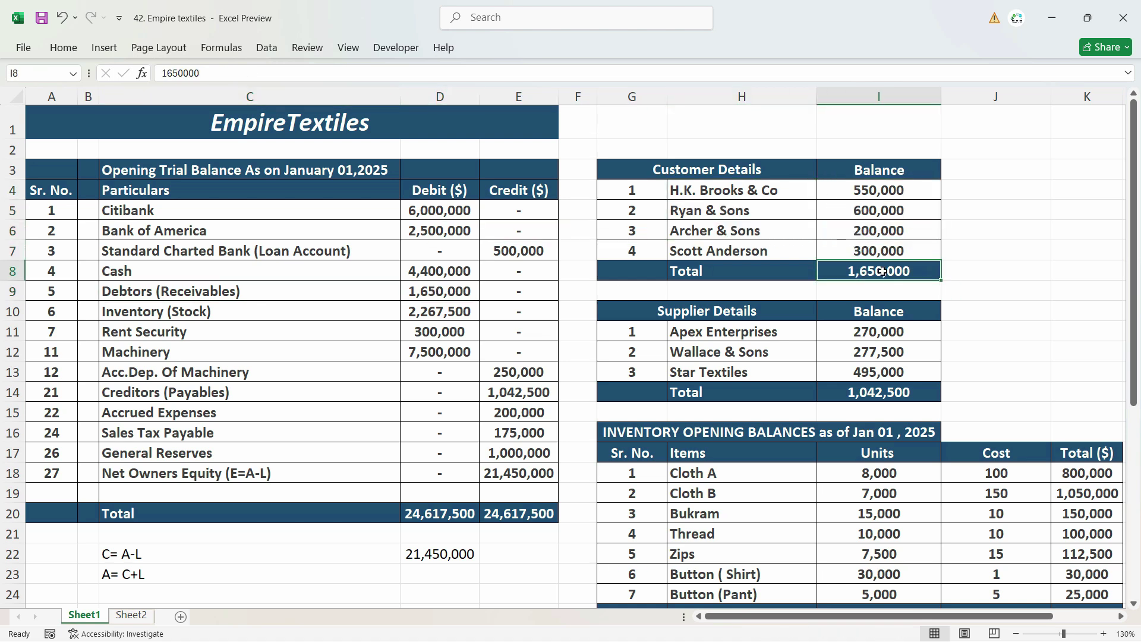
{"action": "left_click", "coordinate": [452, 291]}
{"action": "left_click", "coordinate": [263, 289]}
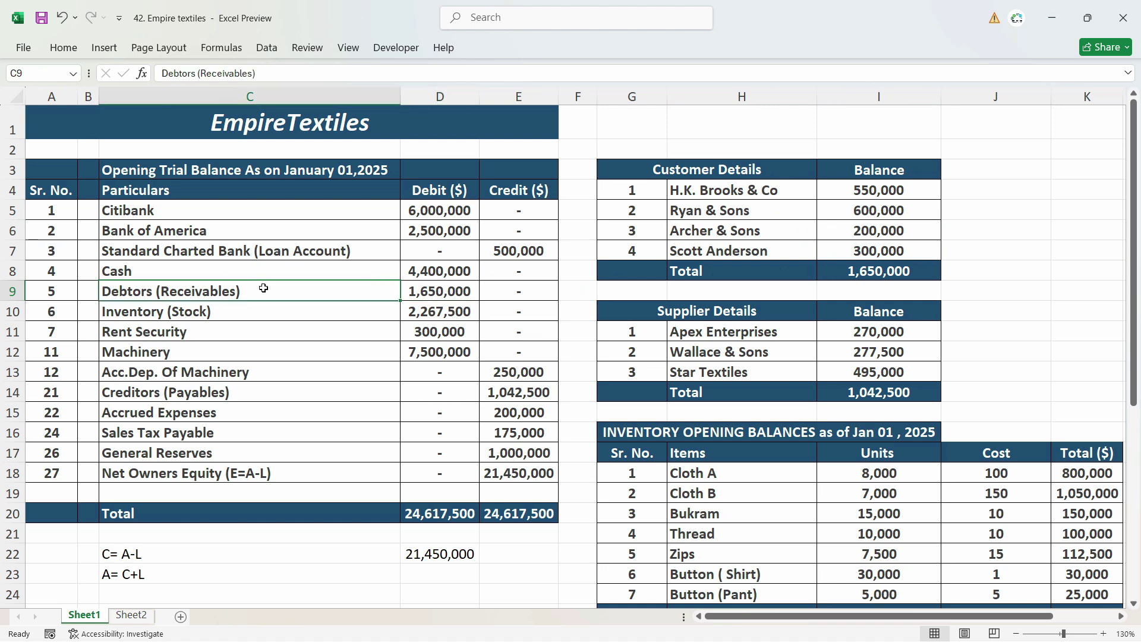
{"action": "left_click", "coordinate": [436, 291]}
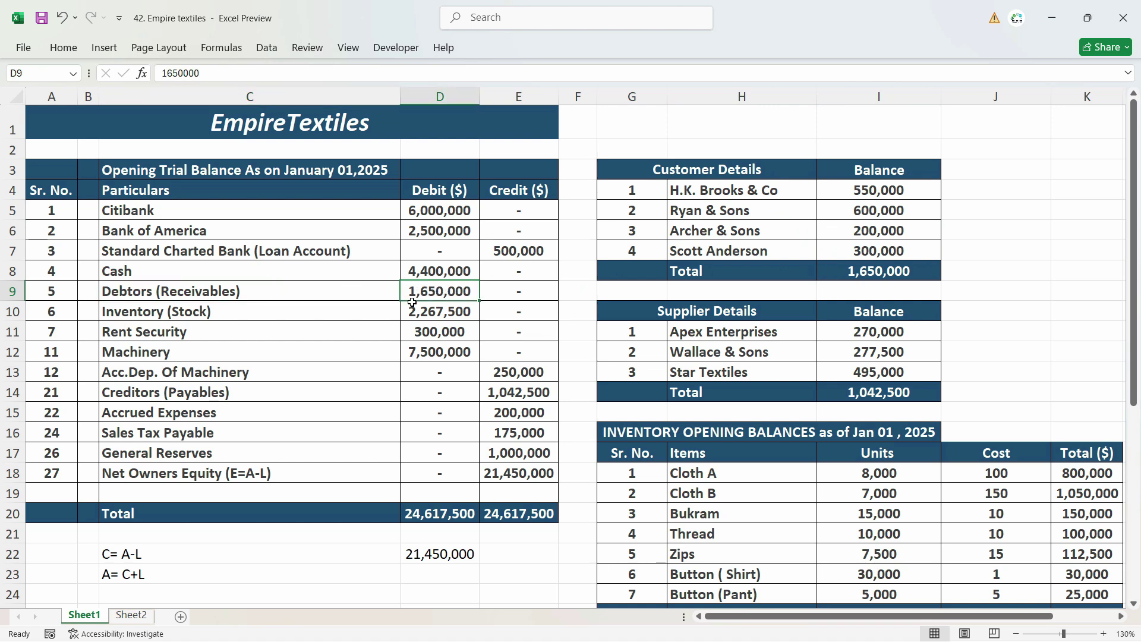
Review the inventory, creditors and debtors rows of the trial balance alongside the customer names in Customer Details
{"action": "left_click", "coordinate": [182, 308]}
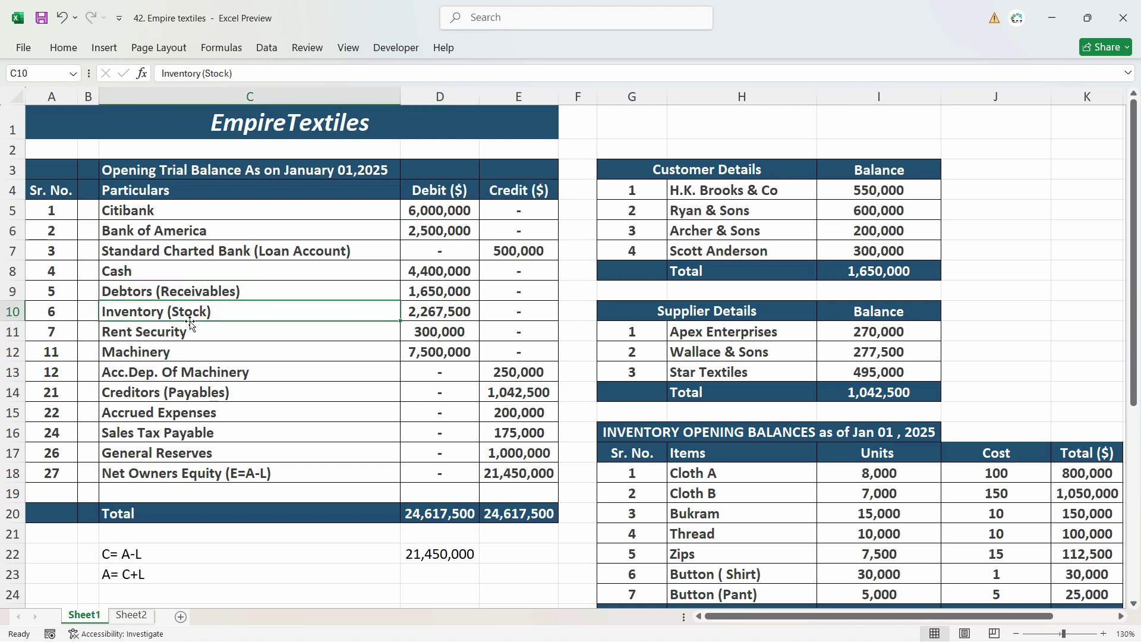
{"action": "left_click", "coordinate": [218, 391]}
{"action": "left_click", "coordinate": [212, 293]}
{"action": "left_click", "coordinate": [416, 292]}
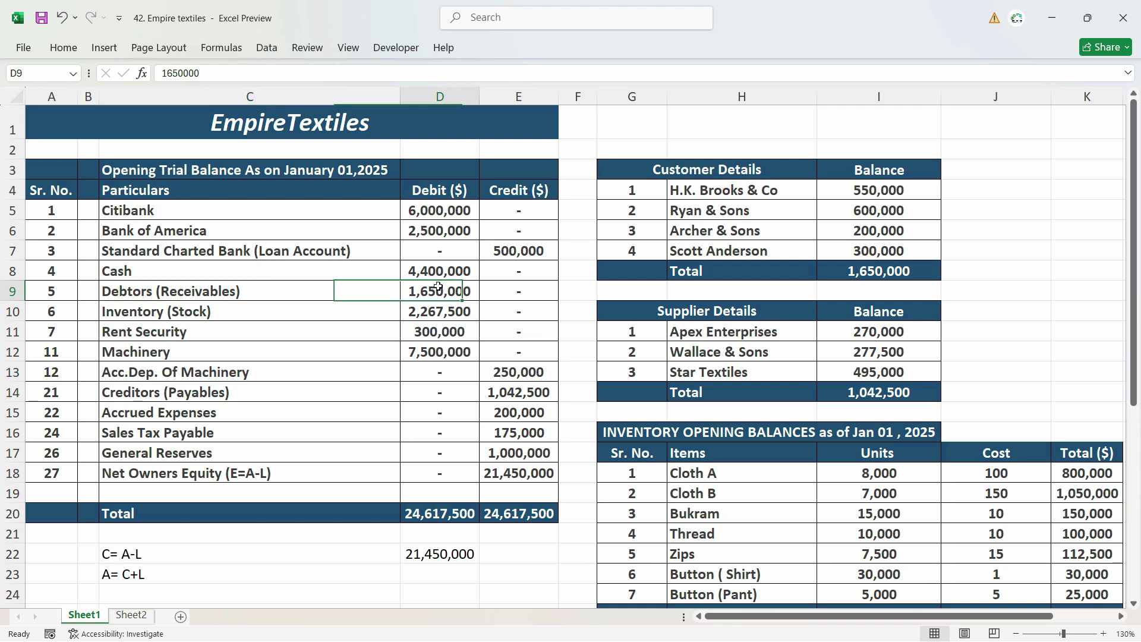
{"action": "left_click_drag", "start_coordinate": [729, 190], "coordinate": [721, 253]}
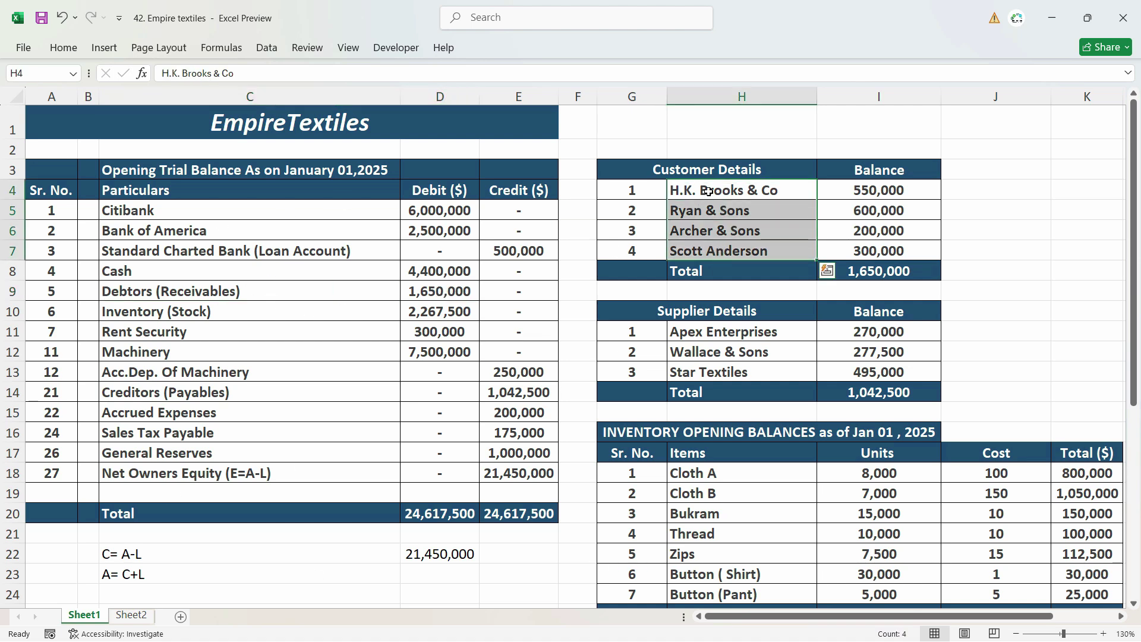
{"action": "left_click", "coordinate": [714, 173]}
{"action": "left_click", "coordinate": [749, 197]}
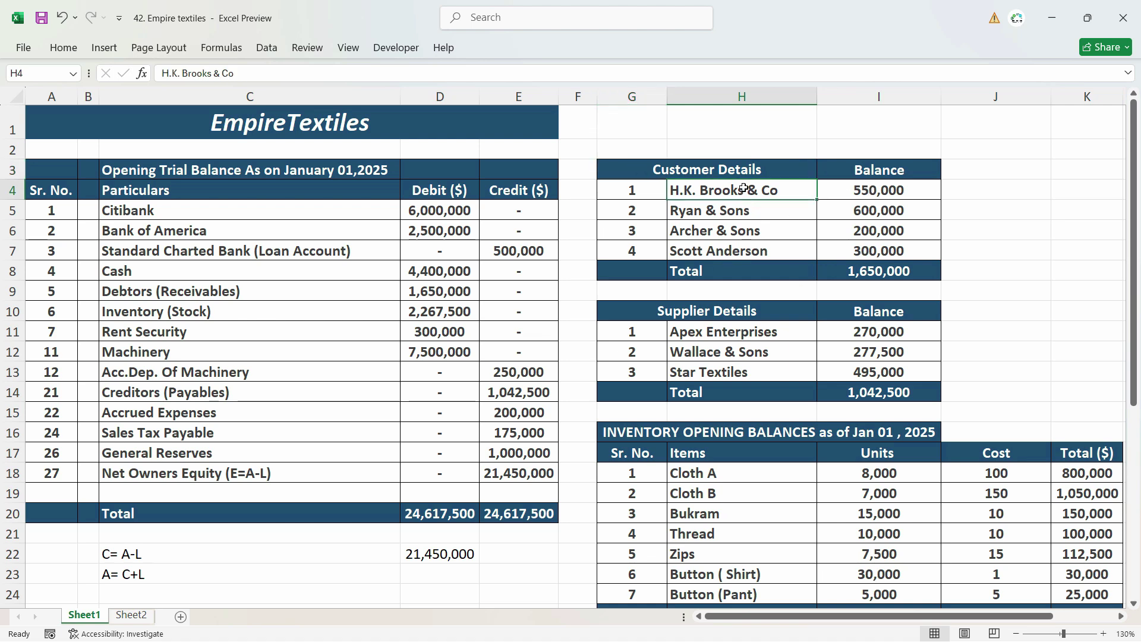
Switch to TallyPrime and select the company Empire Textiles from the C:\D Drive\Tally Backup folder
{"action": "key", "text": "alt+Tab"}
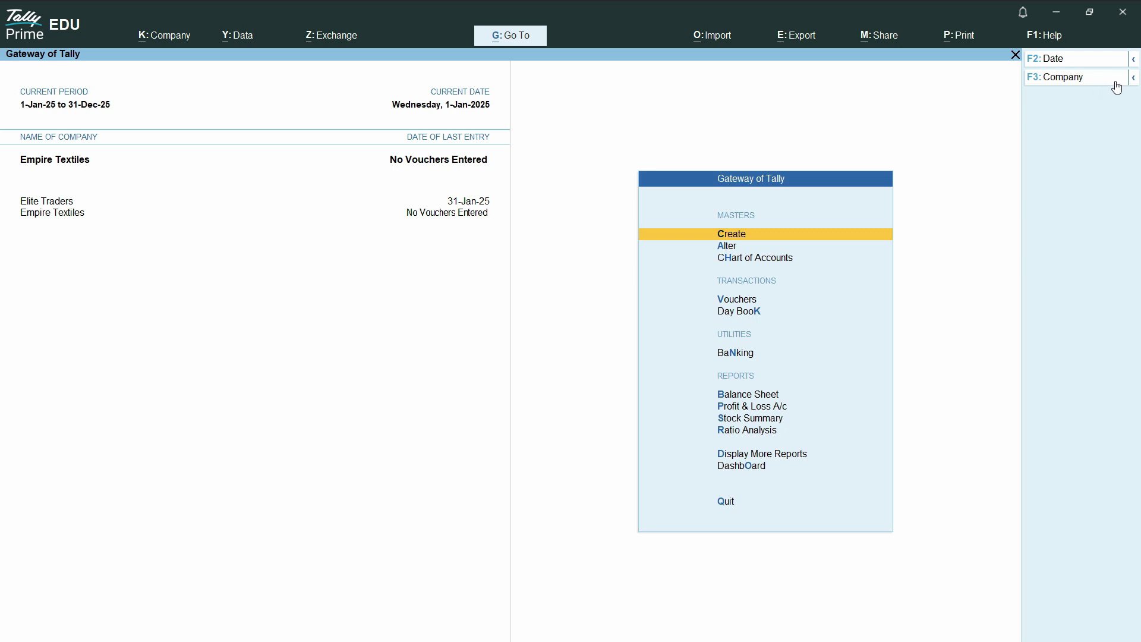
{"action": "left_click", "coordinate": [1077, 84]}
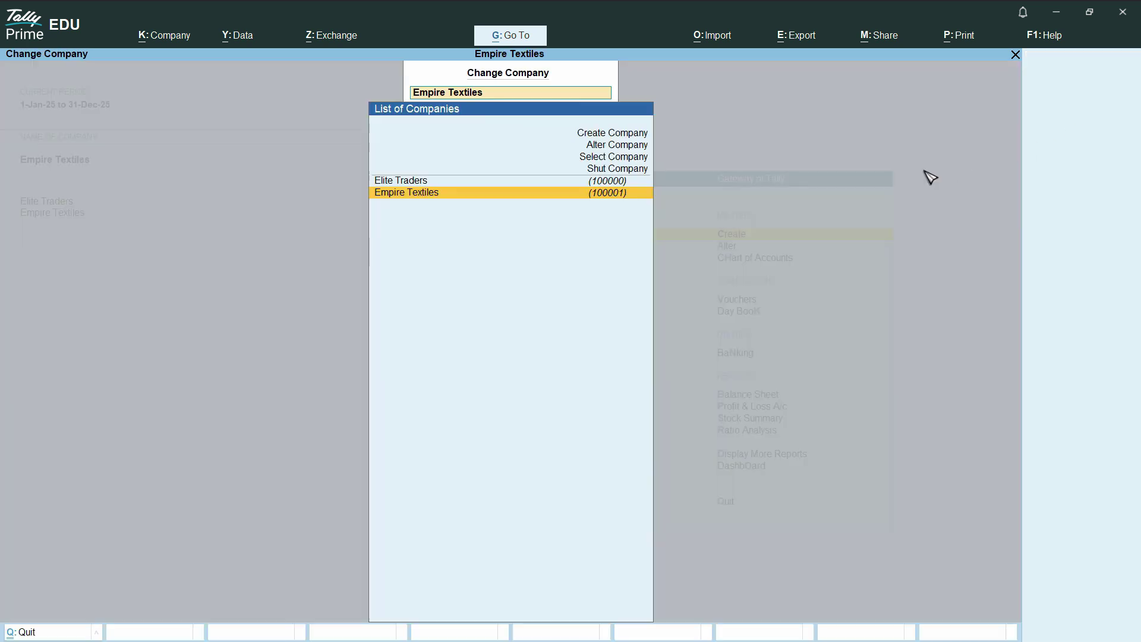
{"action": "left_click", "coordinate": [619, 156]}
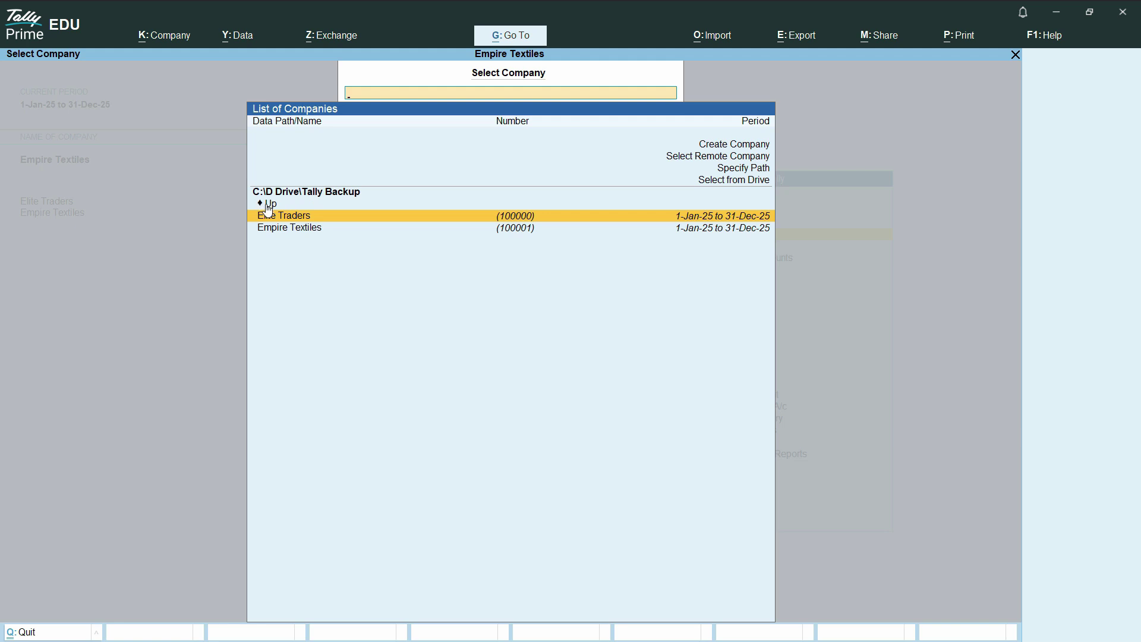
{"action": "left_click", "coordinate": [269, 205]}
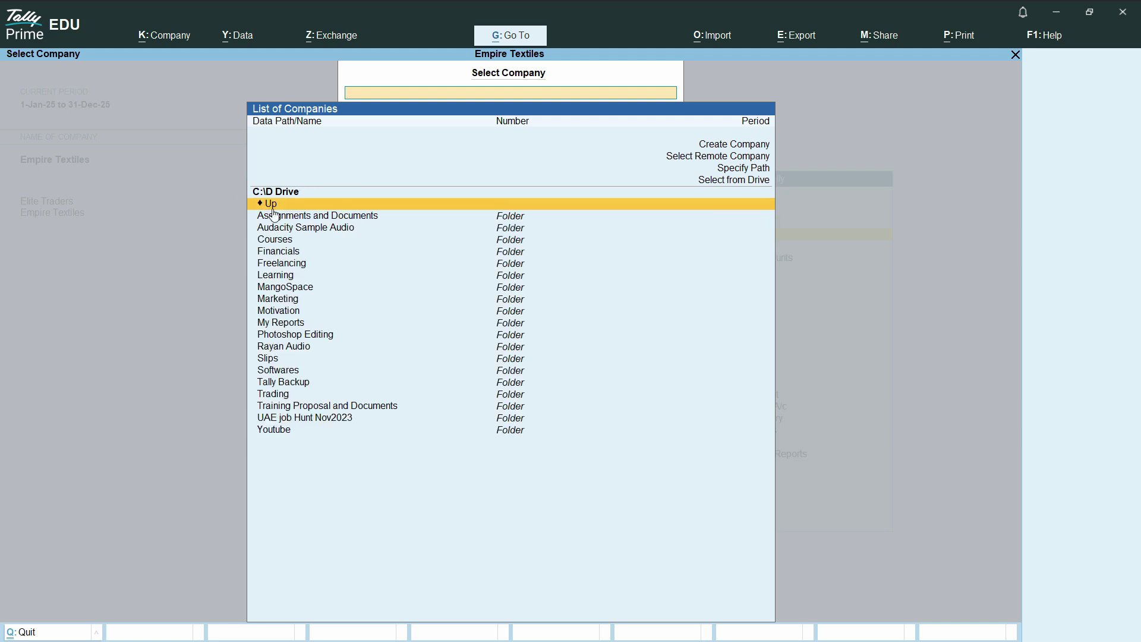
{"action": "left_click", "coordinate": [300, 385]}
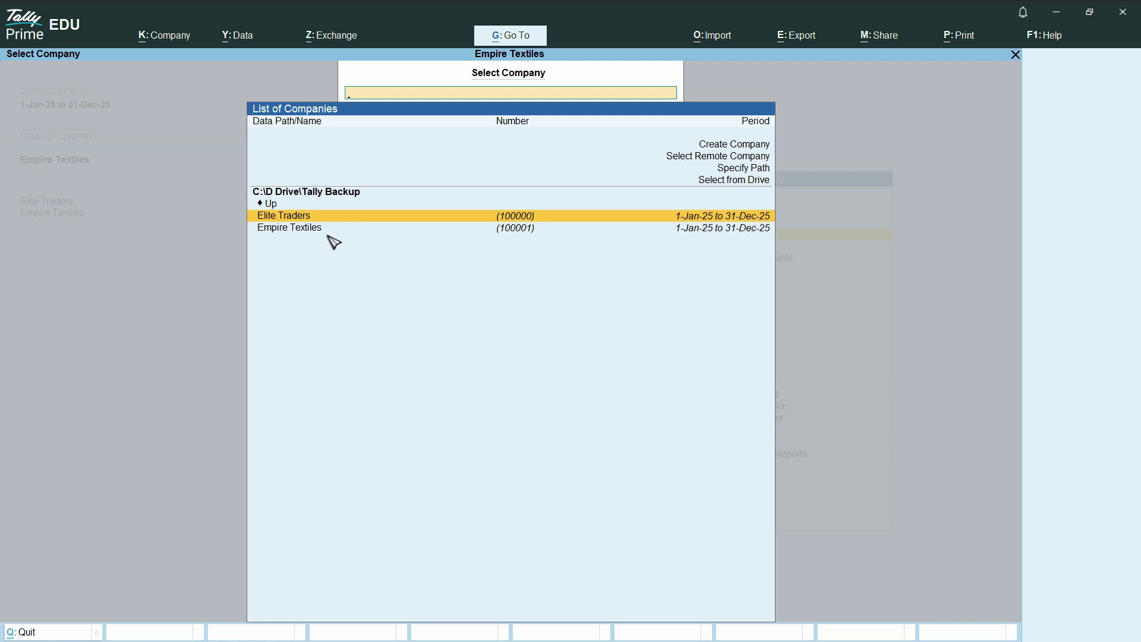
{"action": "left_click", "coordinate": [296, 232]}
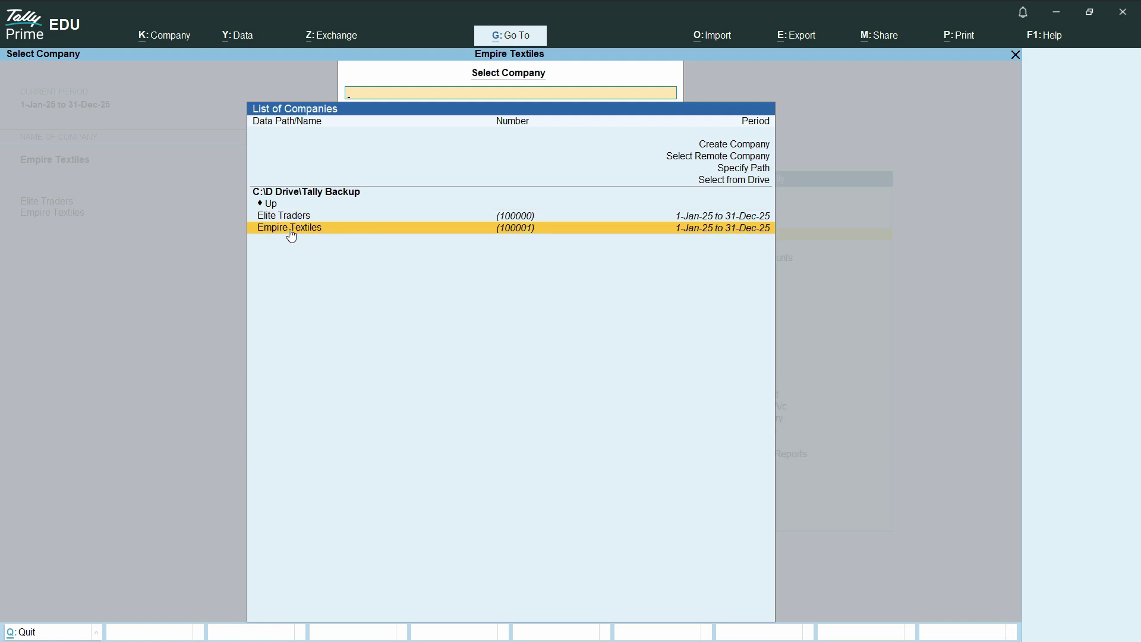
{"action": "left_click", "coordinate": [295, 230]}
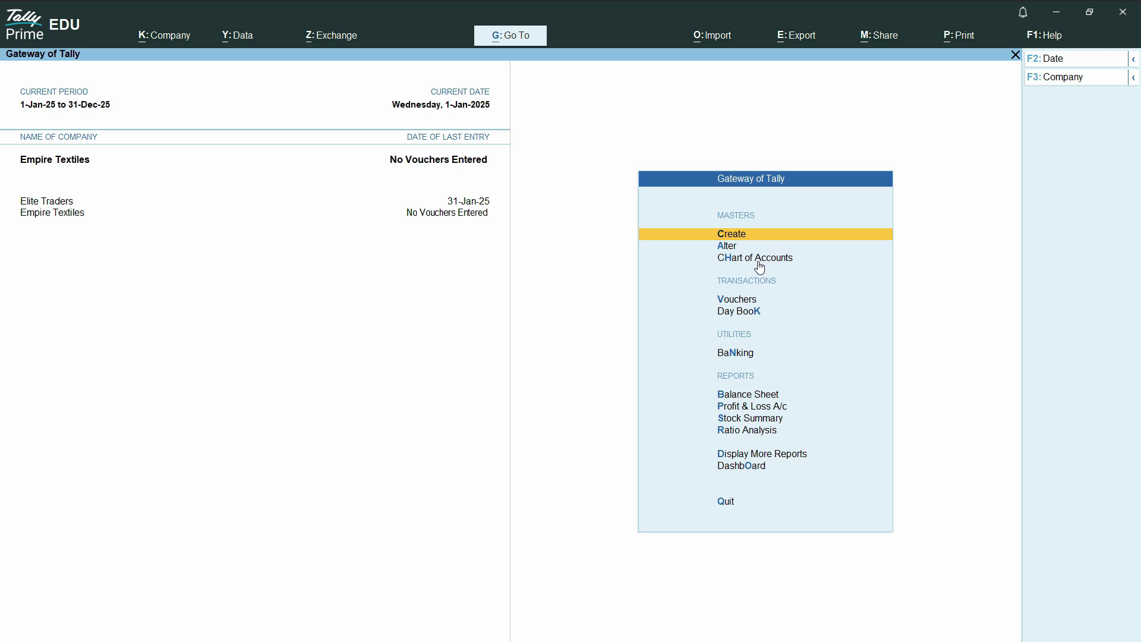
Start a new ledger and name it H.K. Brooks & Co, copying the name from the Excel Customer Details table
{"action": "left_click", "coordinate": [731, 237]}
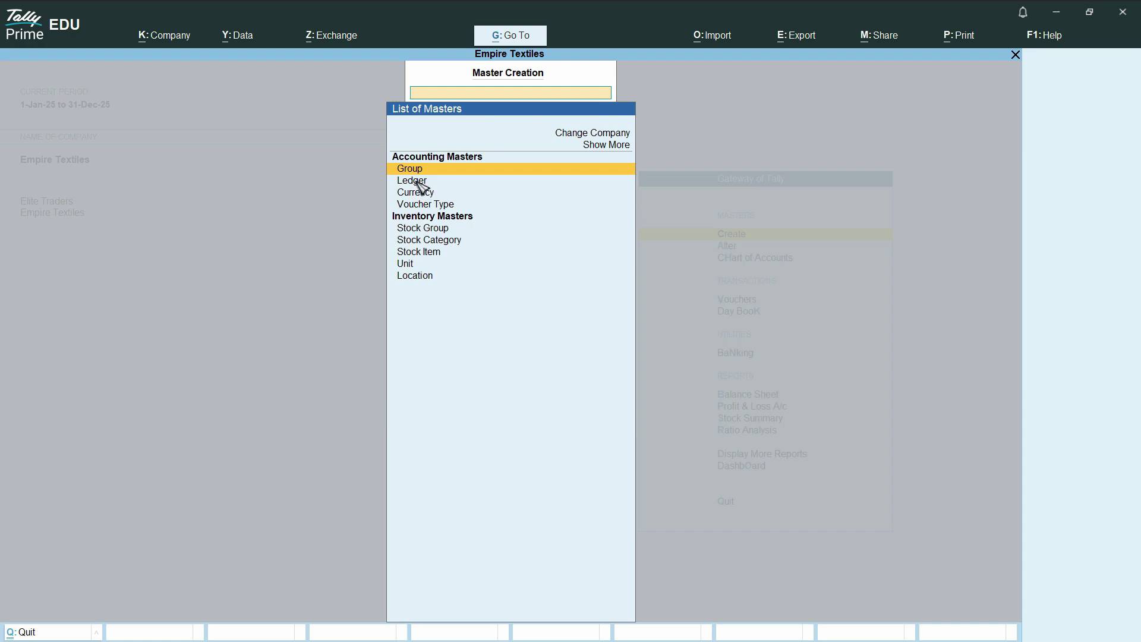
{"action": "left_click", "coordinate": [418, 182]}
{"action": "key", "text": "alt+Tab"}
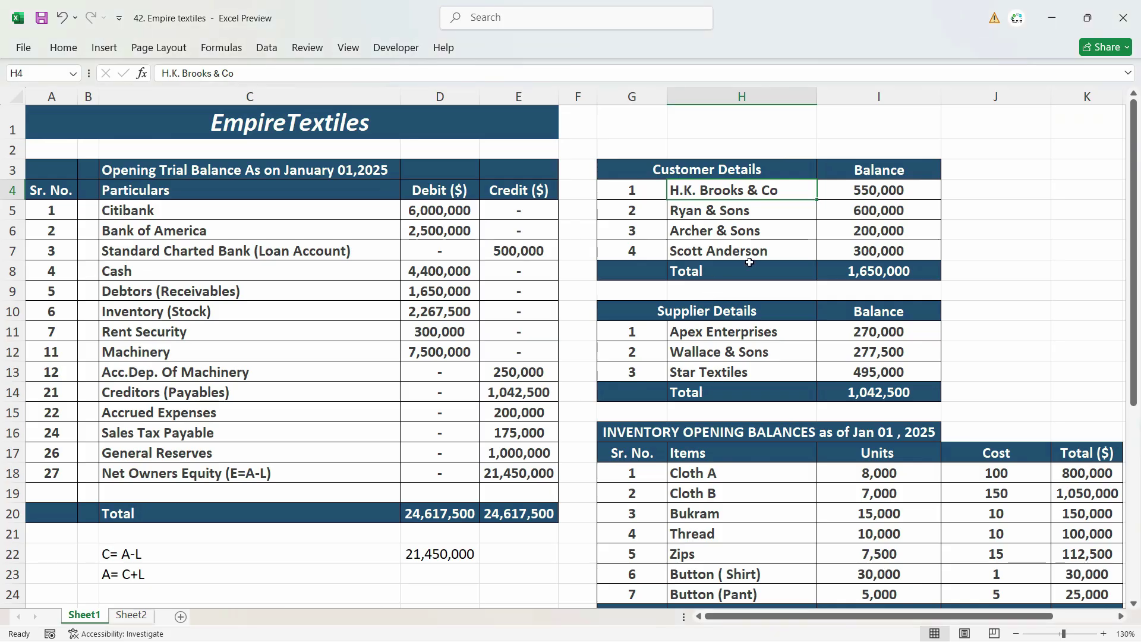
{"action": "key", "text": "ctrl+c"}
{"action": "key", "text": "alt+Tab"}
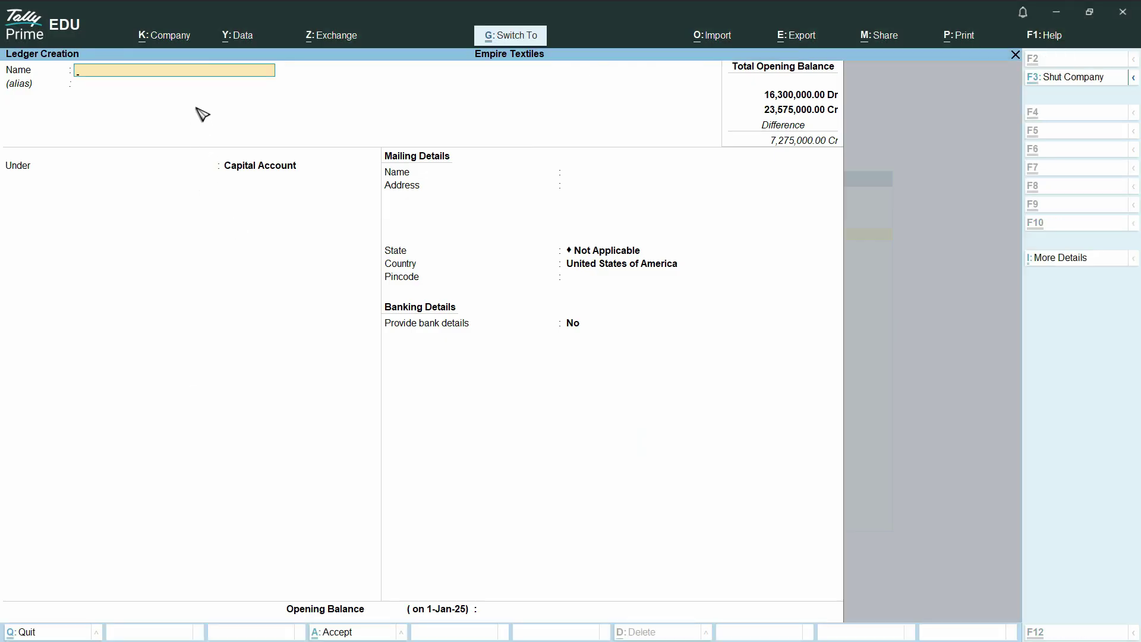
{"action": "key", "text": "ctrl+alt+v"}
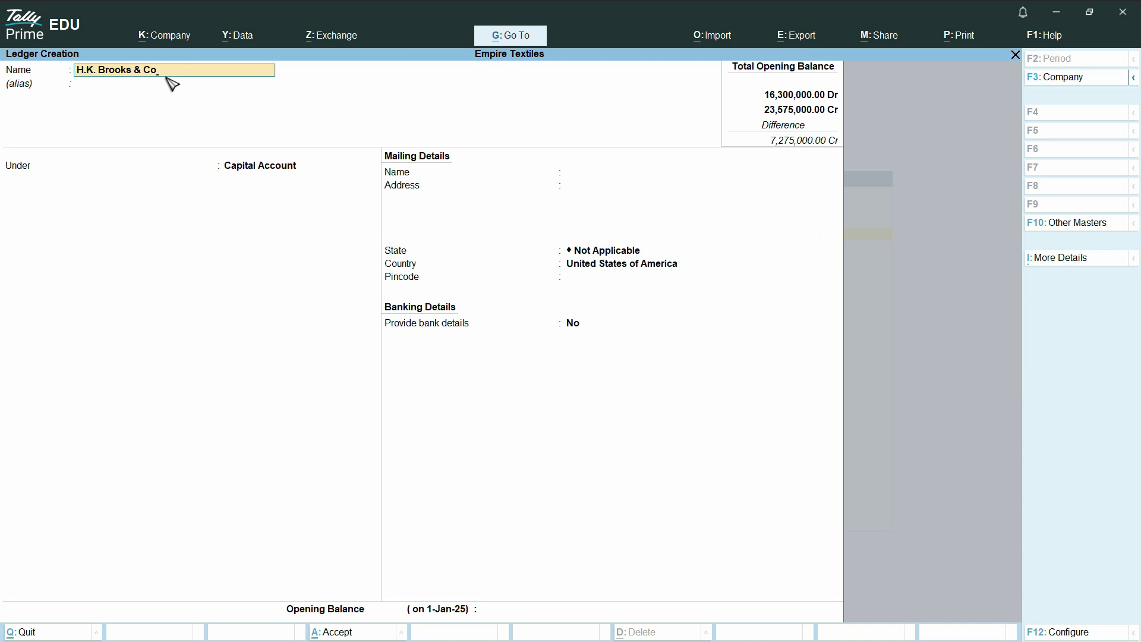
Put the ledger under Sundry Debtors, maintaining balances bill-by-bill, with a blank default credit period and no credit days check
{"action": "left_click", "coordinate": [273, 166]}
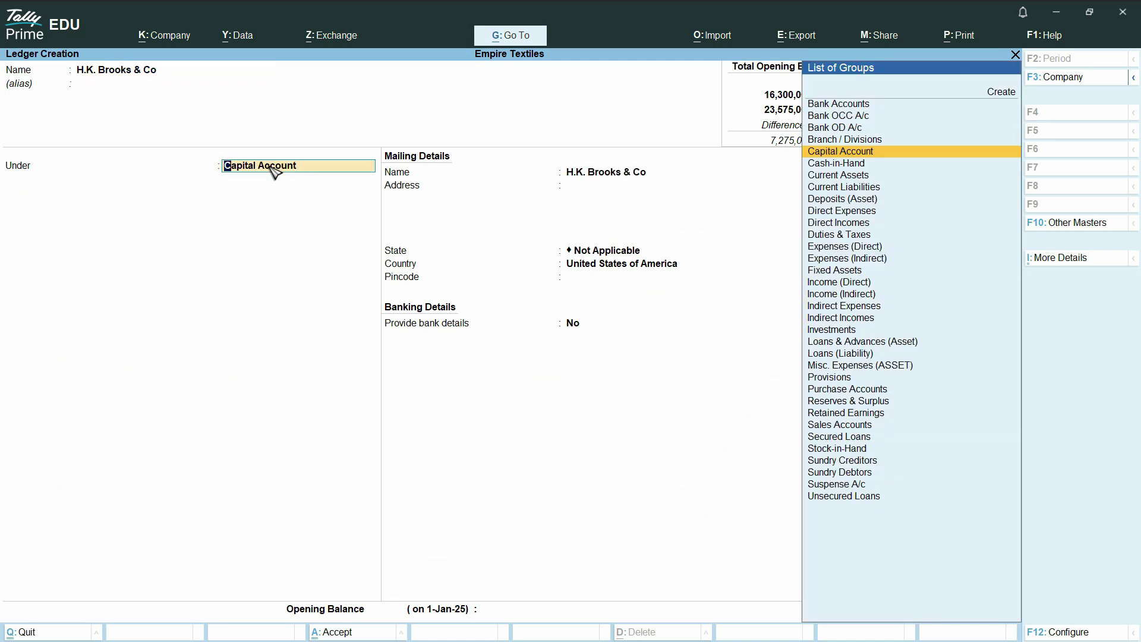
{"action": "type", "text": "Sun"}
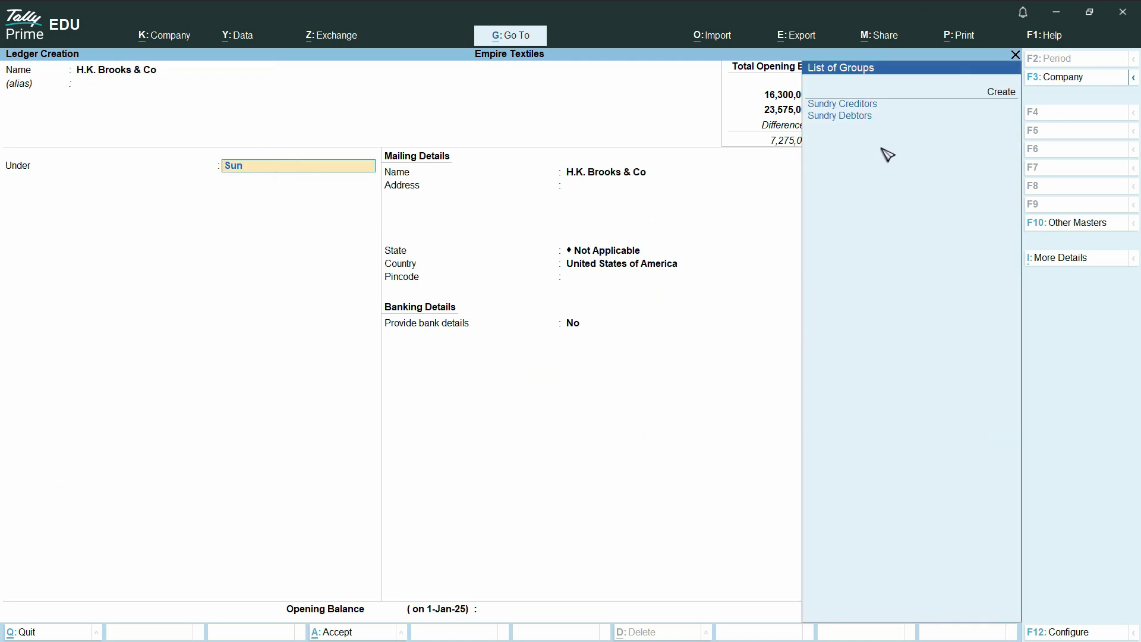
{"action": "left_click", "coordinate": [859, 117]}
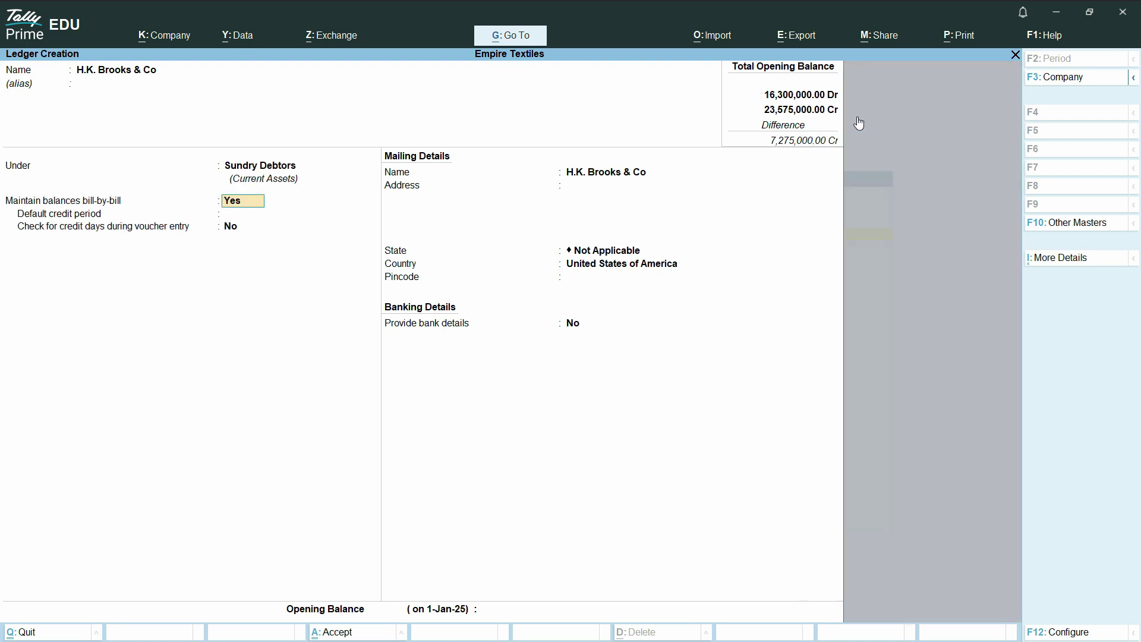
{"action": "key", "text": "Return"}
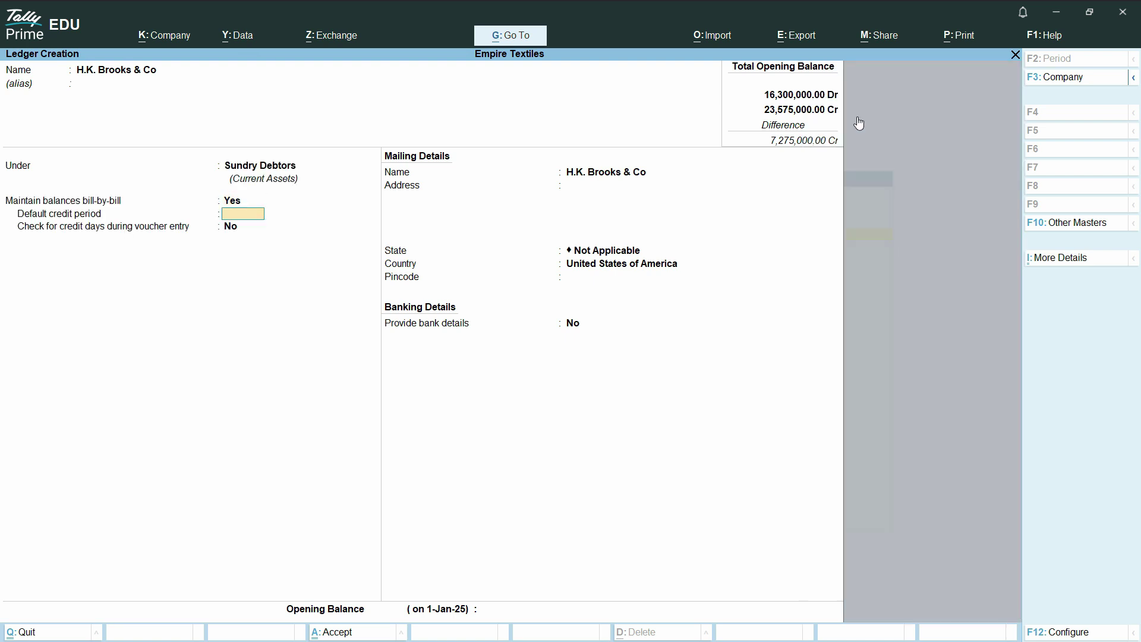
{"action": "key", "text": "Return"}
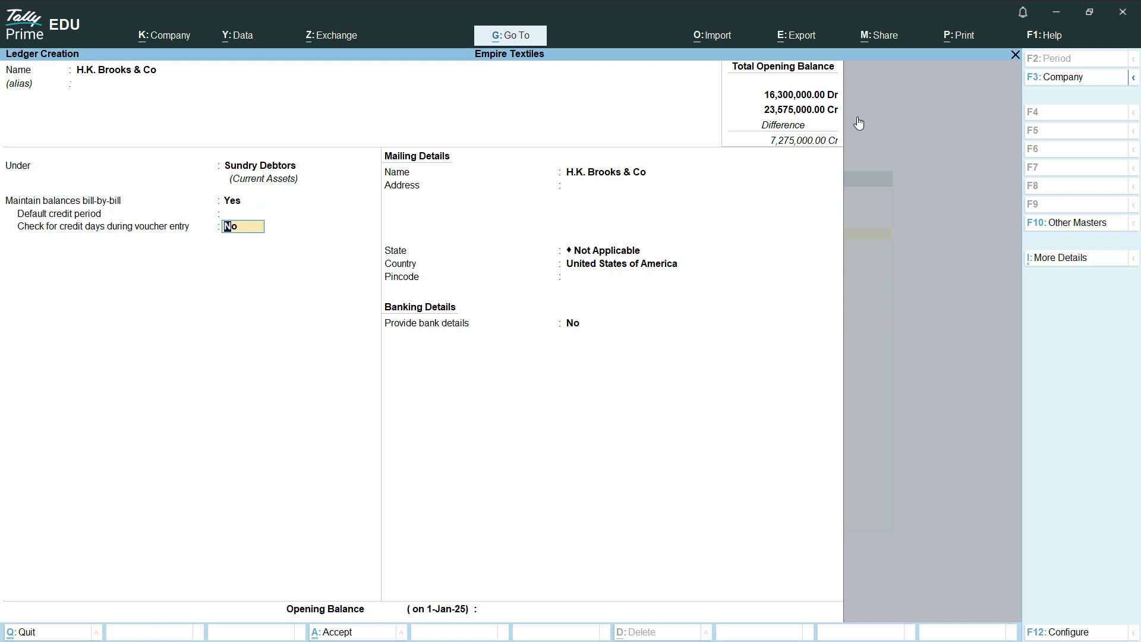
{"action": "key", "text": "Return"}
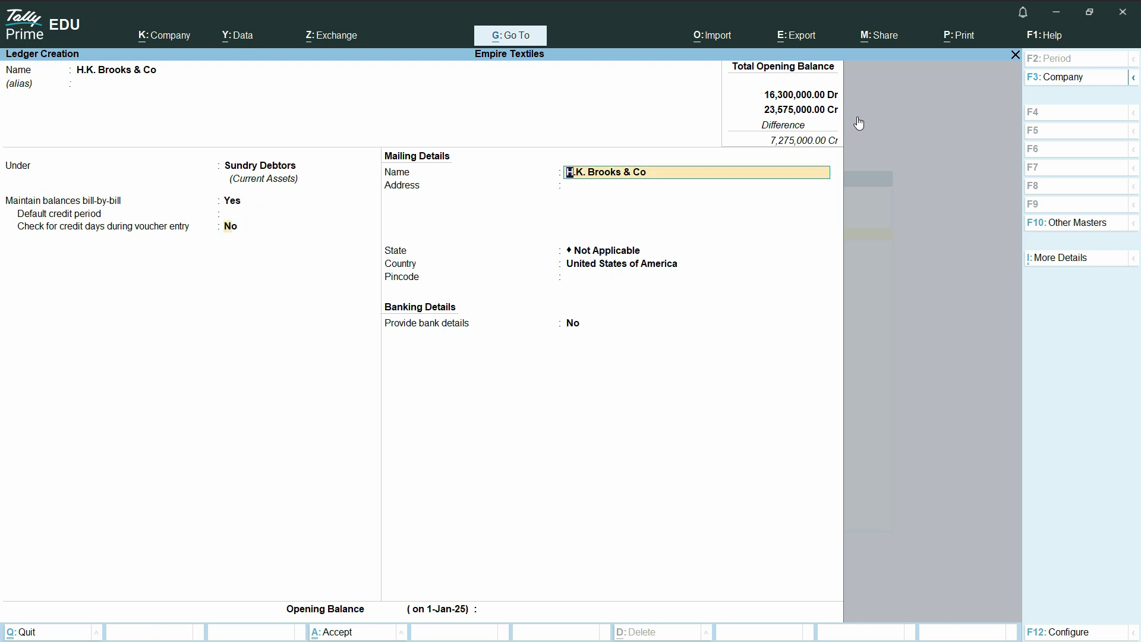
Keep the default mailing and banking details, with the address blank, state Not Applicable and no bank details
{"action": "key", "text": "BackSpace"}
{"action": "key", "text": "Return"}
{"action": "key", "text": "Return"}
{"action": "key", "text": "Return"}
{"action": "key", "text": "Return"}
{"action": "key", "text": "Return"}
{"action": "key", "text": "Return"}
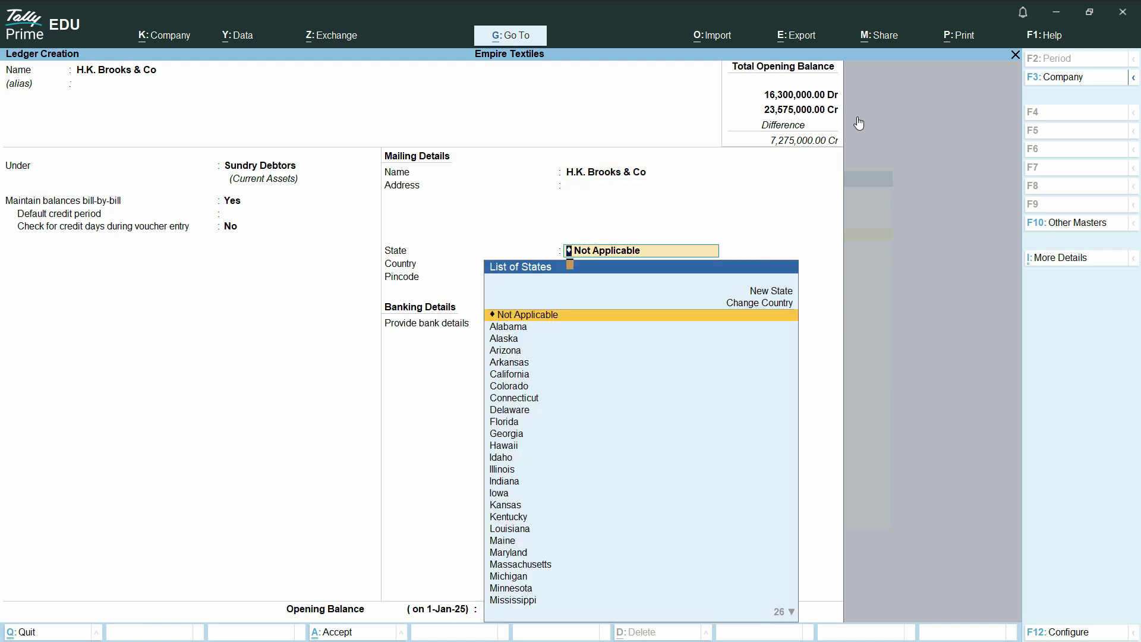
{"action": "key", "text": "Return"}
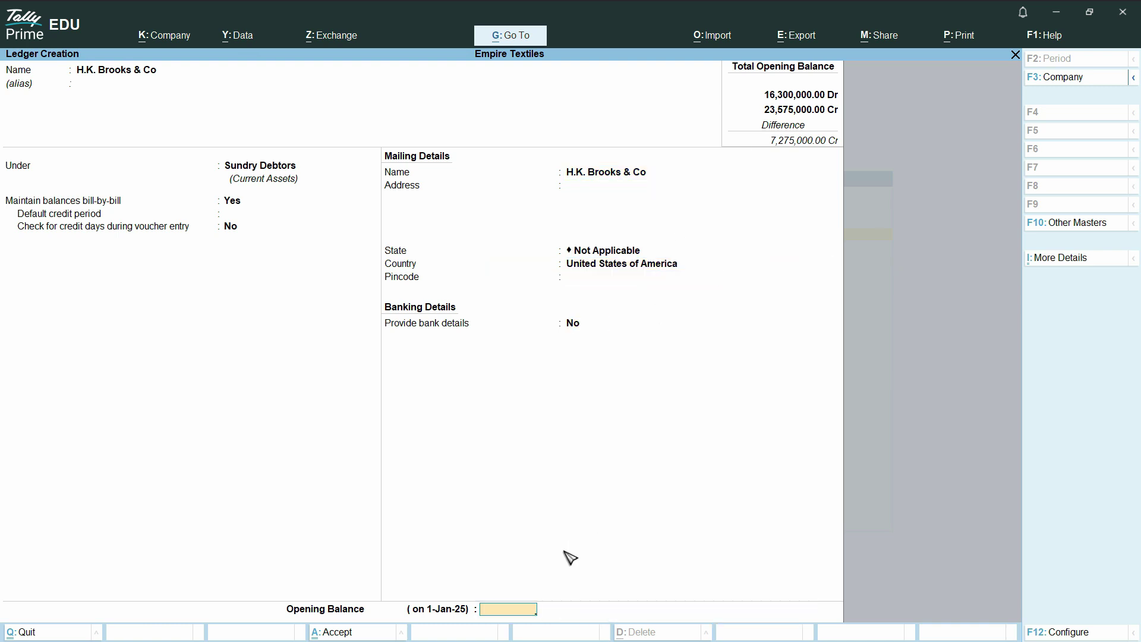
Enter the opening balance of 550,000 for H.K. Brooks & Co, copied from its balance in the Excel Customer Details table
{"action": "key", "text": "alt+Tab"}
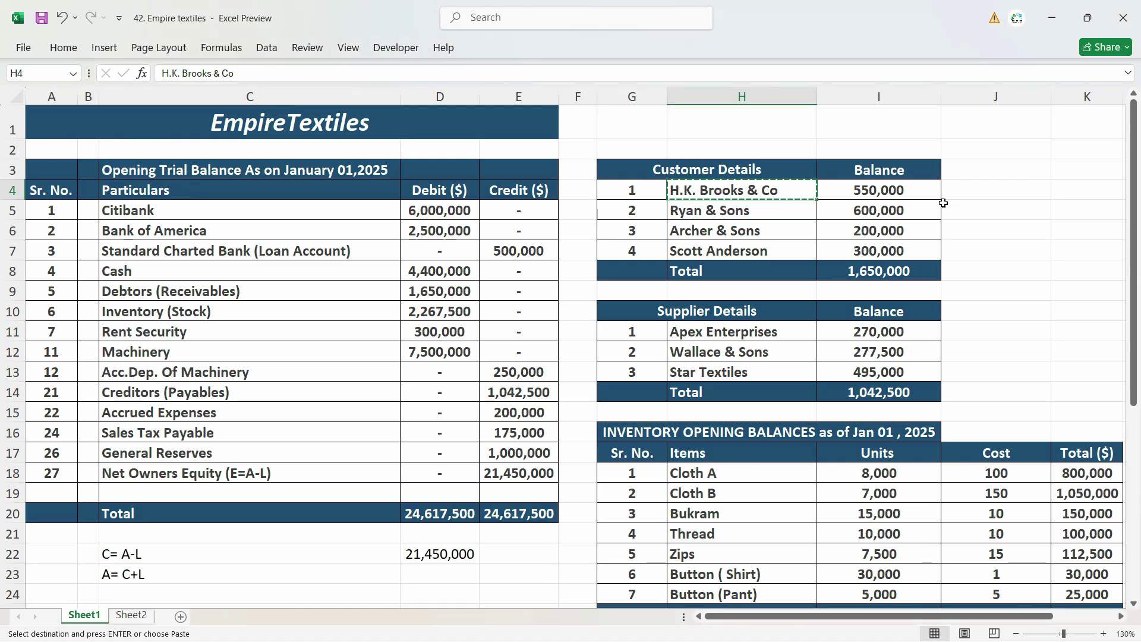
{"action": "key", "text": "Right"}
{"action": "key", "text": "alt+Tab"}
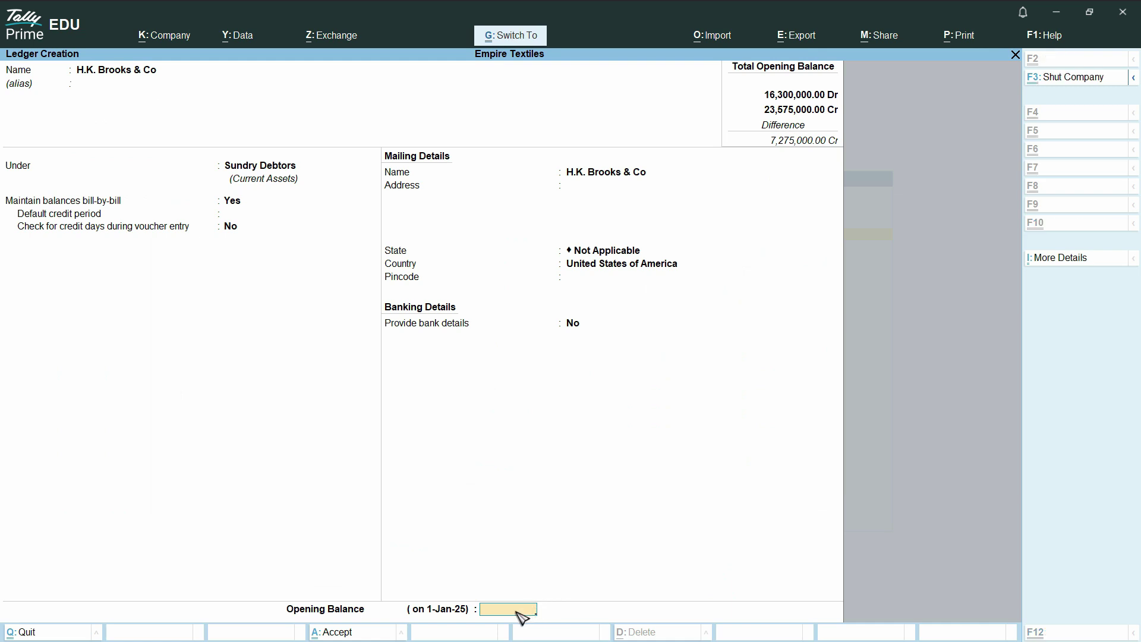
{"action": "key", "text": "ctrl+alt+v"}
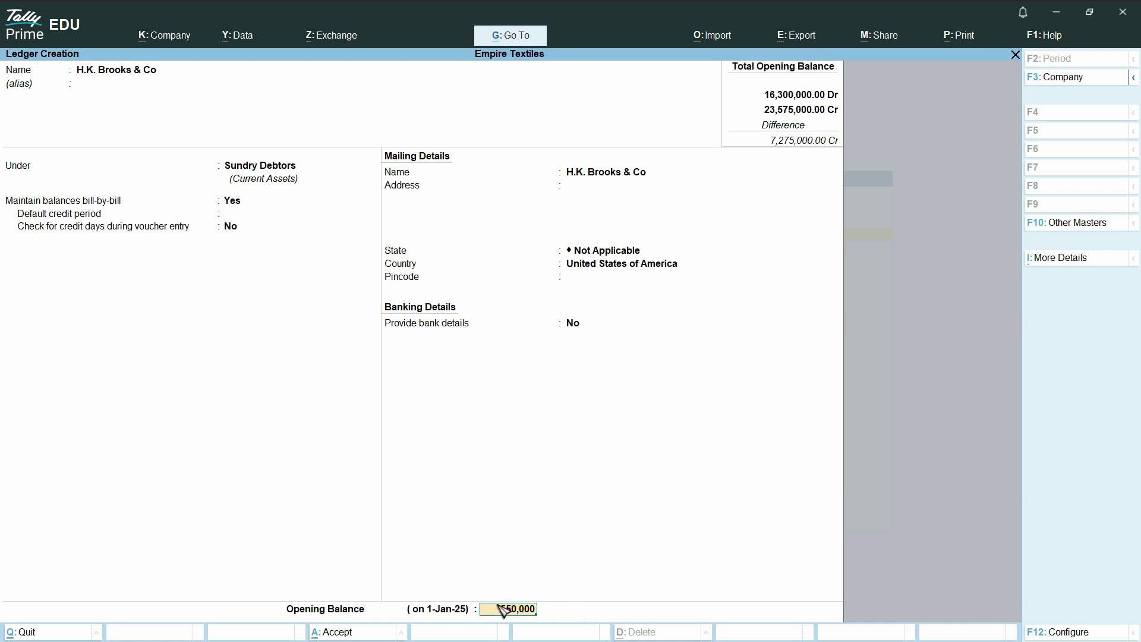
{"action": "key", "text": "Return"}
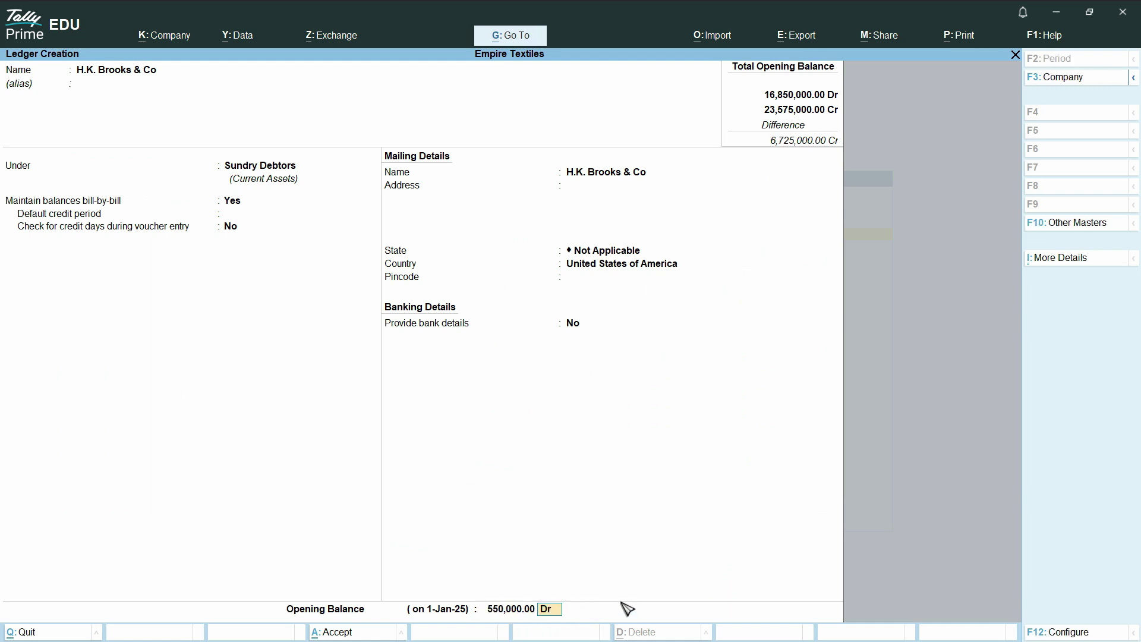
Save the H.K. Brooks & Co ledger, leave ledger creation and open the Chart of Accounts list of ledgers
{"action": "key", "text": "ctrl"}
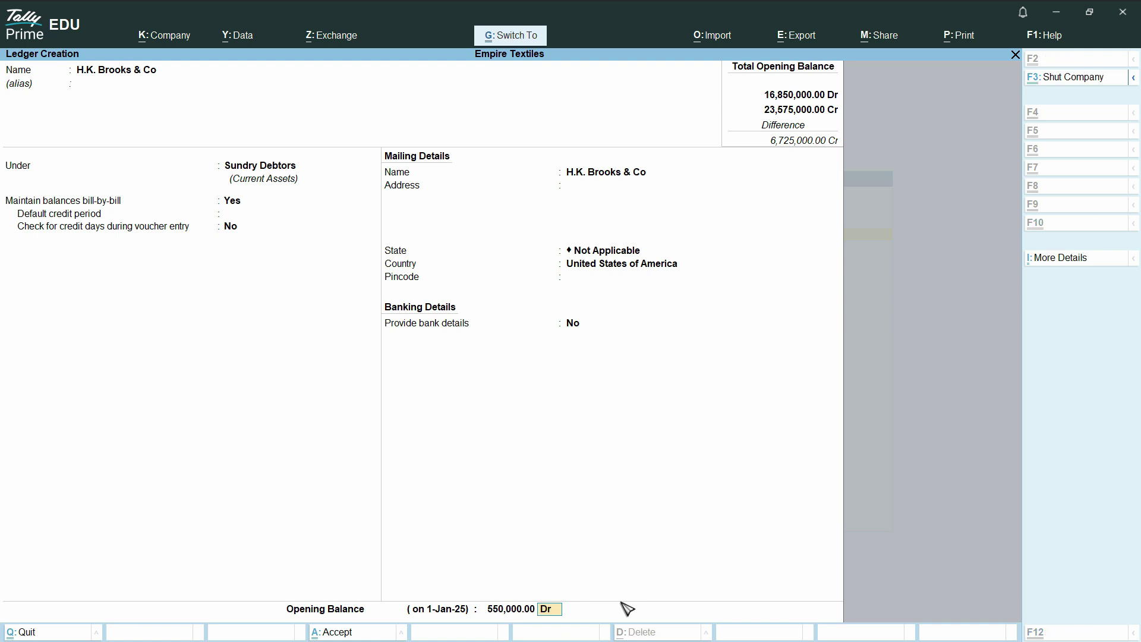
{"action": "key", "text": "ctrl+a"}
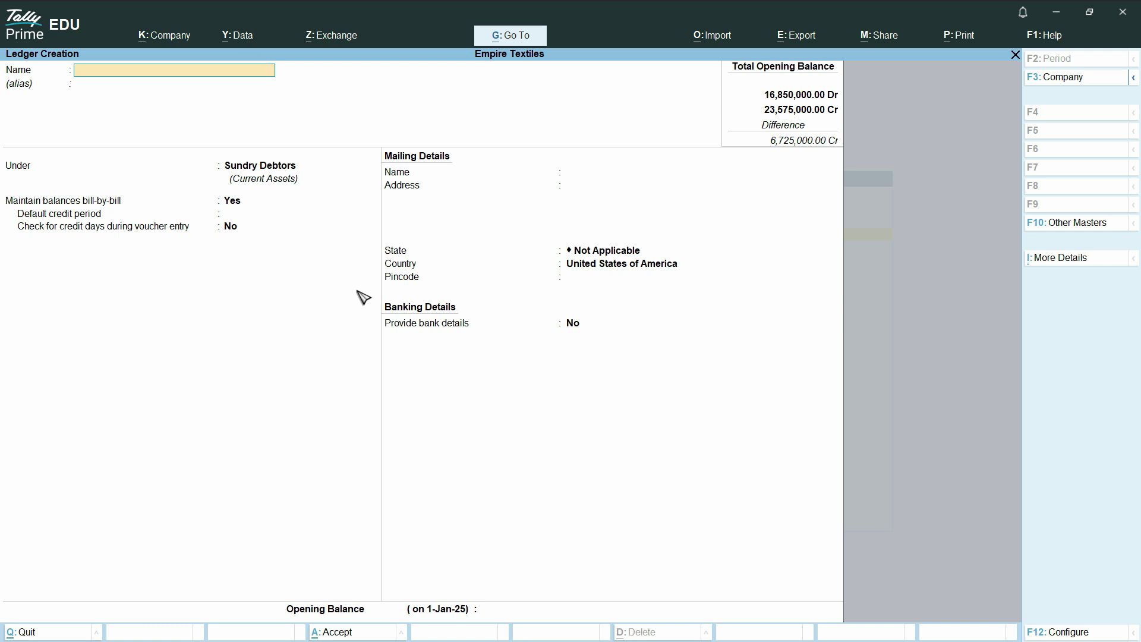
{"action": "key", "text": "Escape"}
{"action": "key", "text": "Escape"}
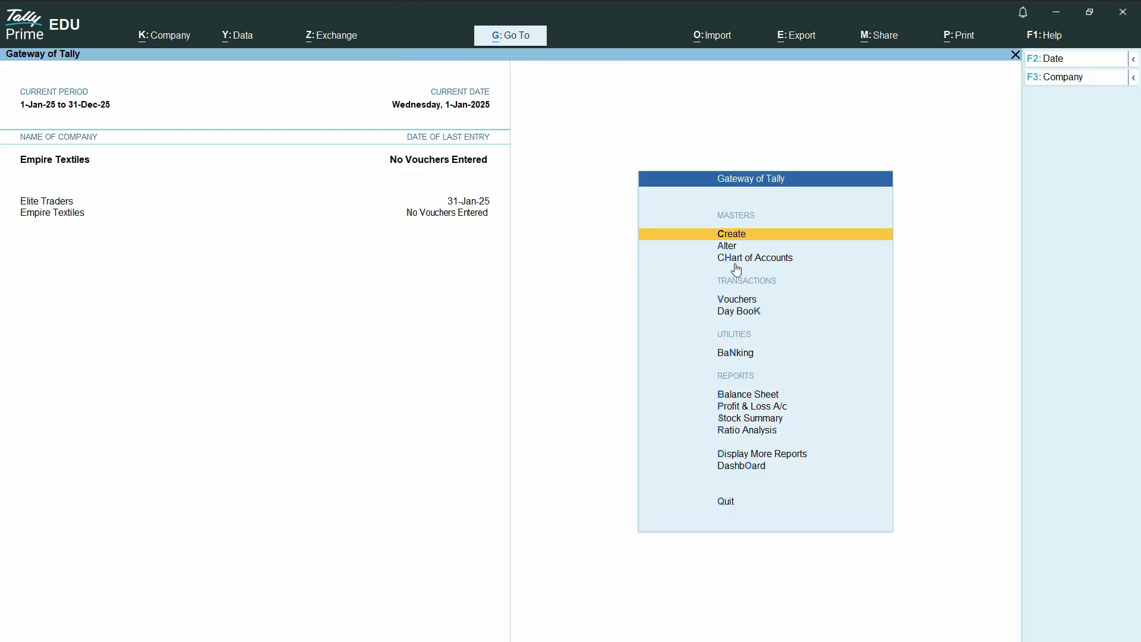
{"action": "left_click", "coordinate": [756, 268]}
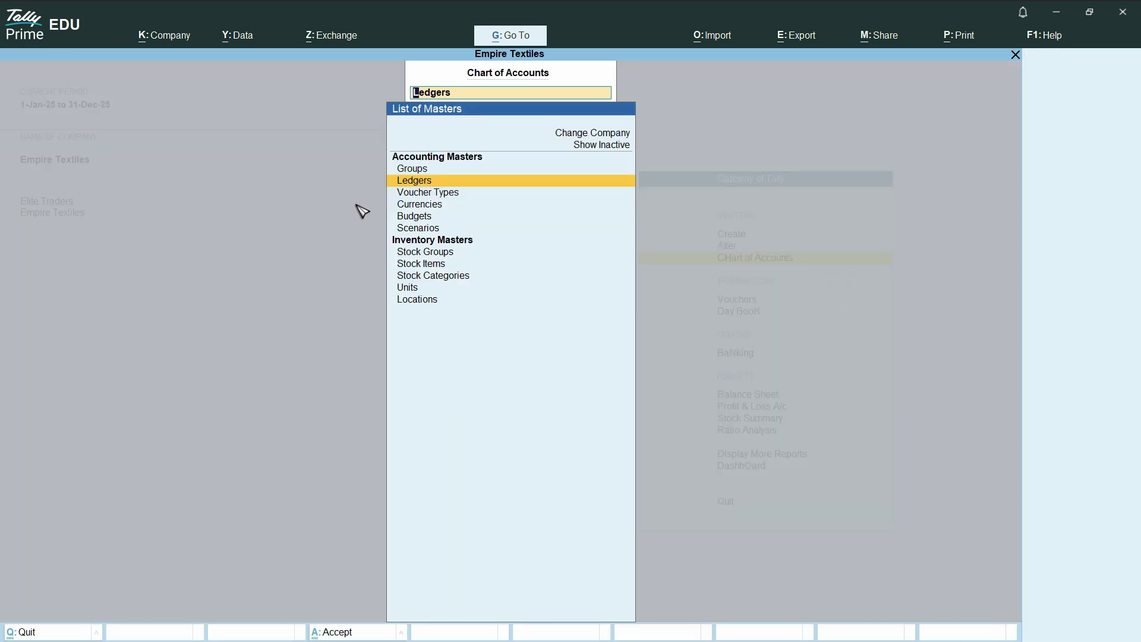
{"action": "left_click", "coordinate": [427, 183]}
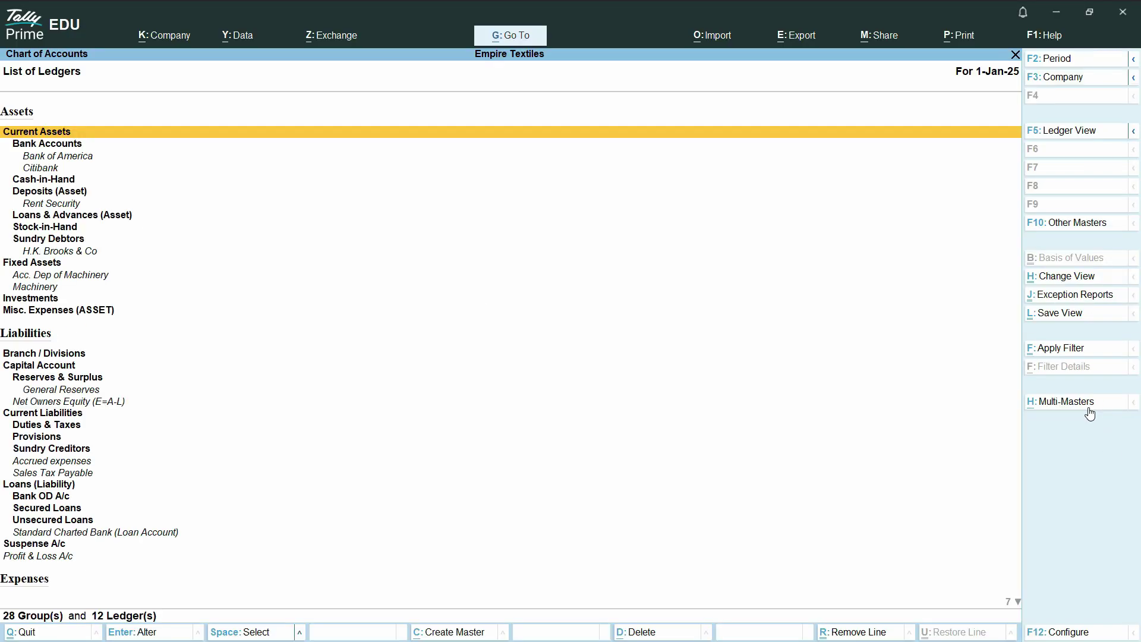
Bring up the ledgers of all groups for multiple alteration, examine the parent group of H.K. Brooks & Co, and return to the ledger list
{"action": "left_click", "coordinate": [1091, 410]}
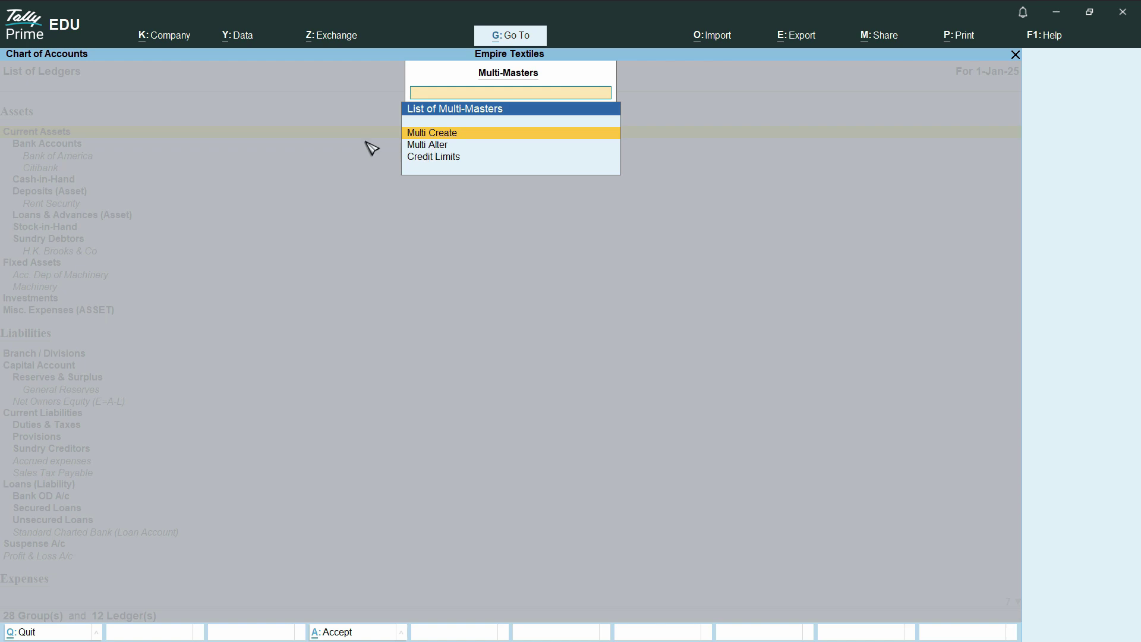
{"action": "left_click", "coordinate": [435, 149]}
{"action": "left_click", "coordinate": [436, 149]}
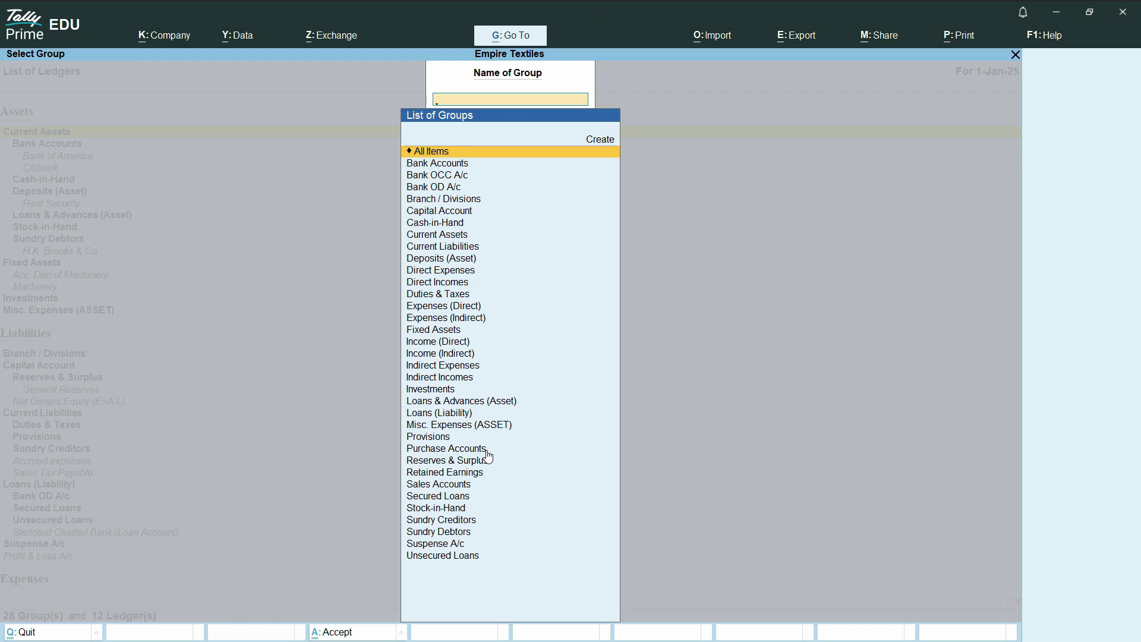
{"action": "left_click", "coordinate": [454, 533]}
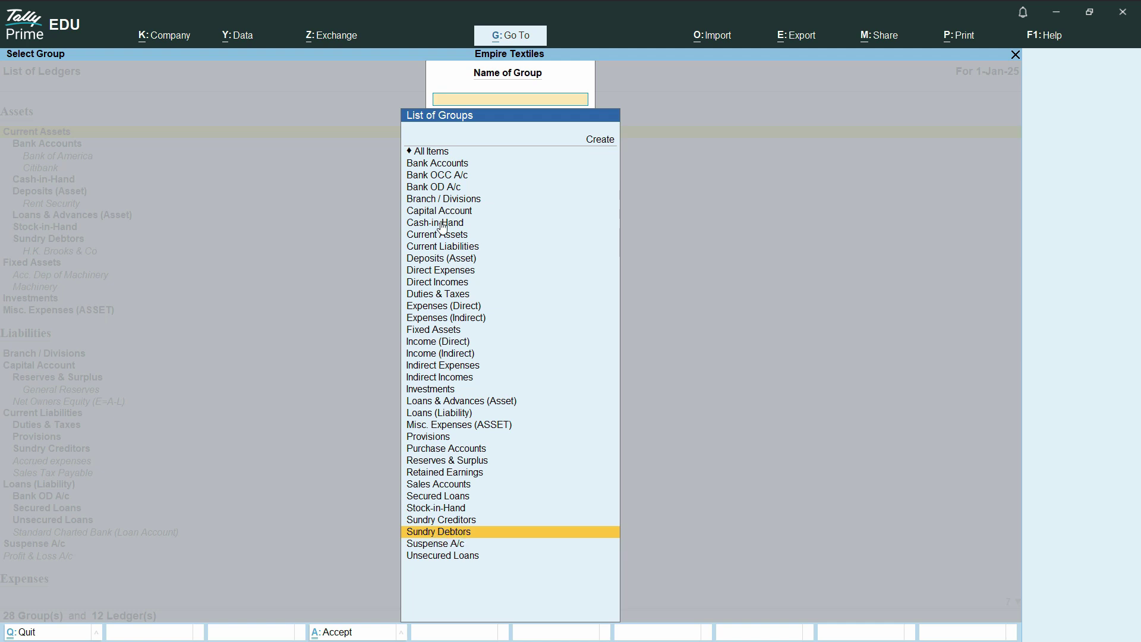
{"action": "left_click", "coordinate": [445, 156]}
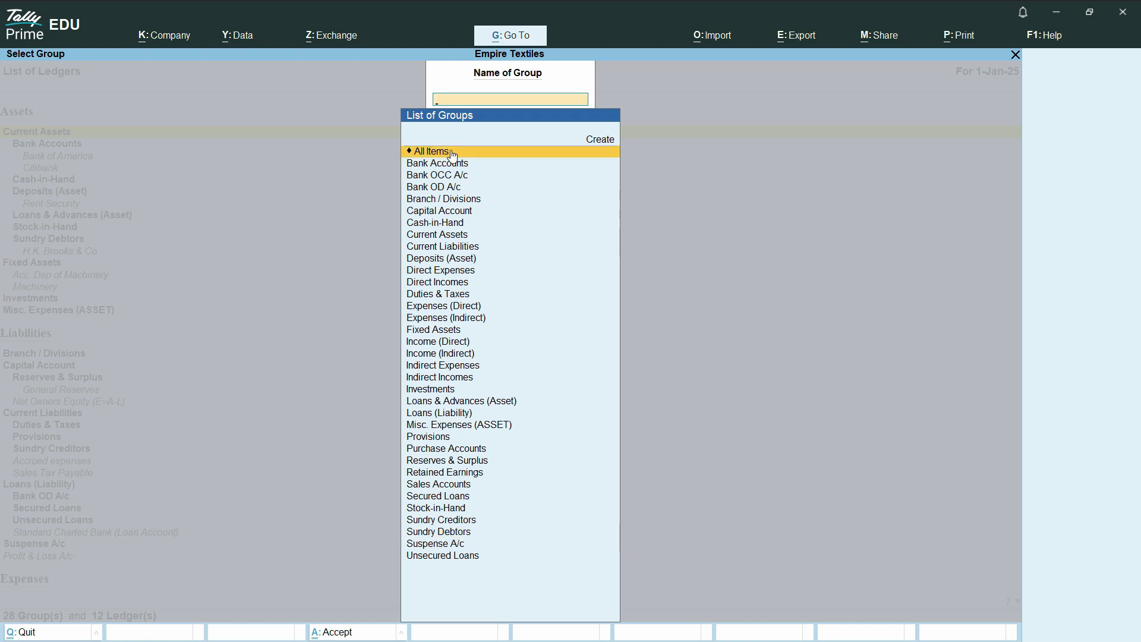
{"action": "left_click", "coordinate": [459, 155]}
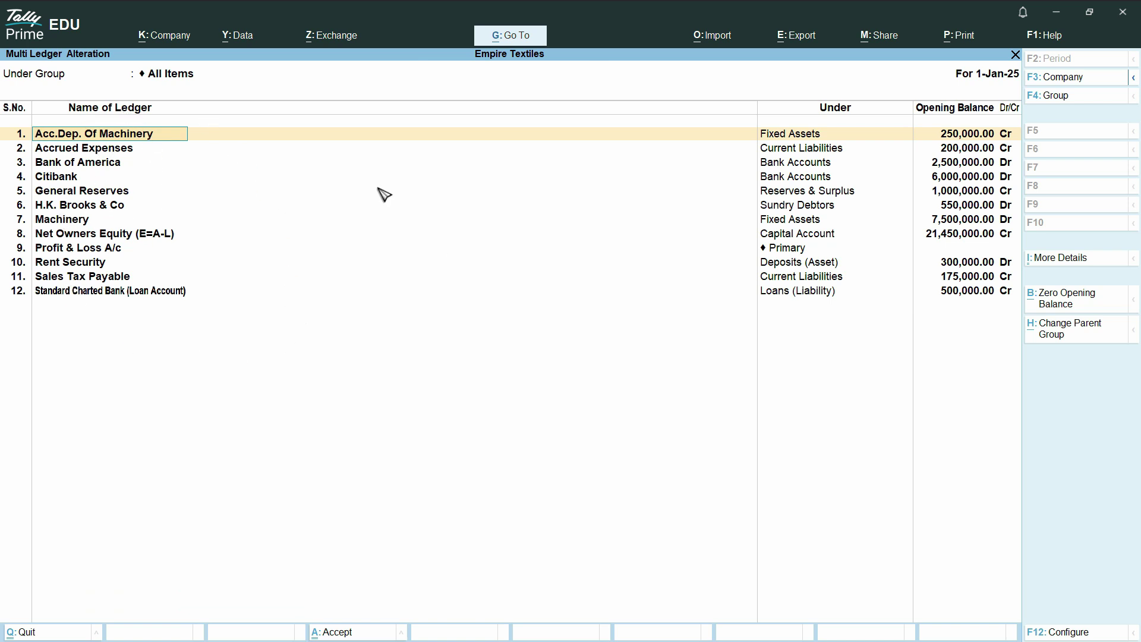
{"action": "left_click", "coordinate": [775, 211]}
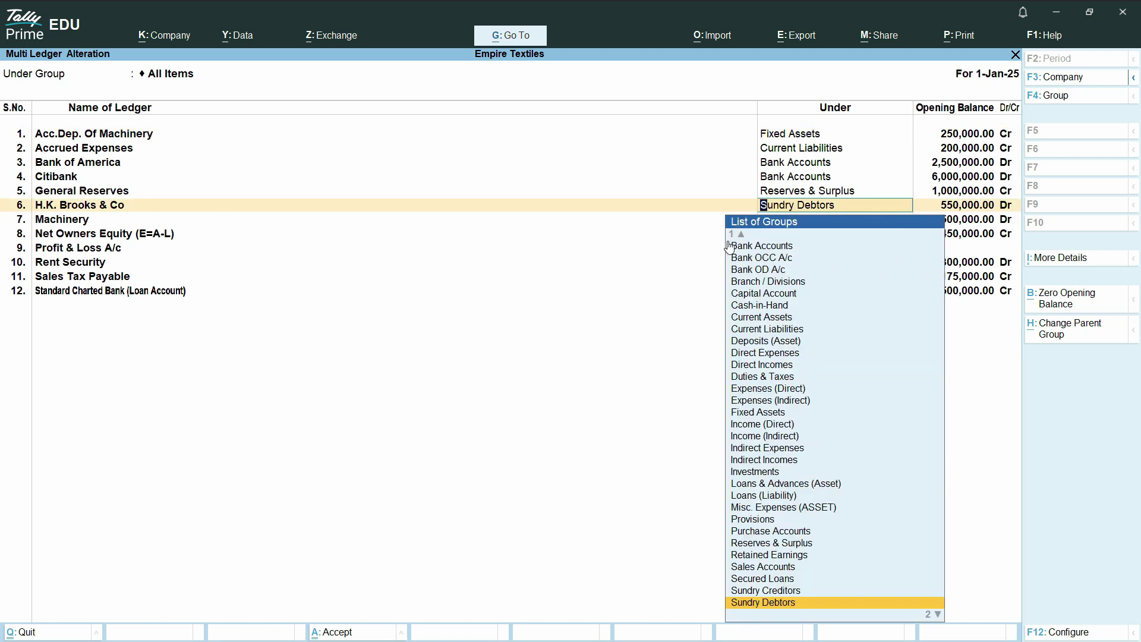
{"action": "left_click", "coordinate": [71, 294]}
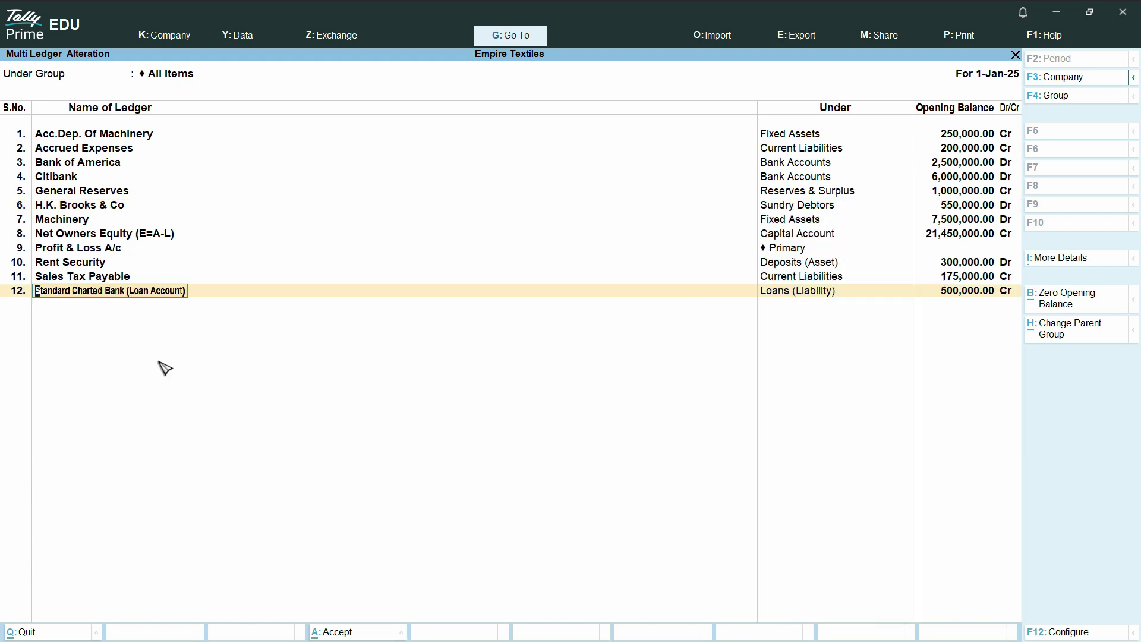
{"action": "key", "text": "F4"}
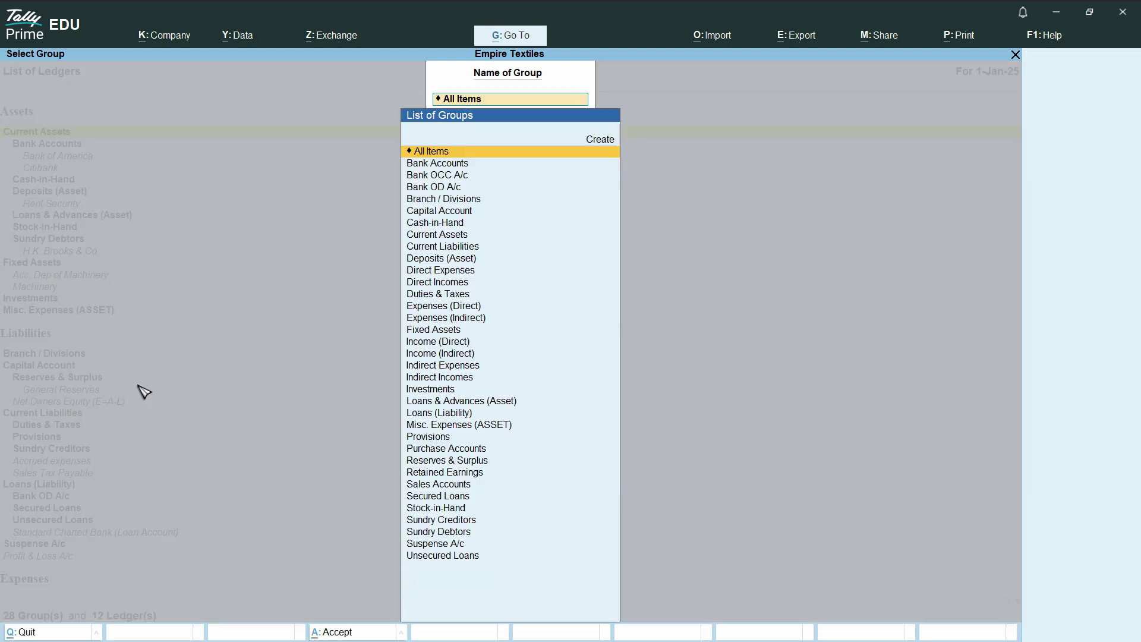
{"action": "key", "text": "Escape"}
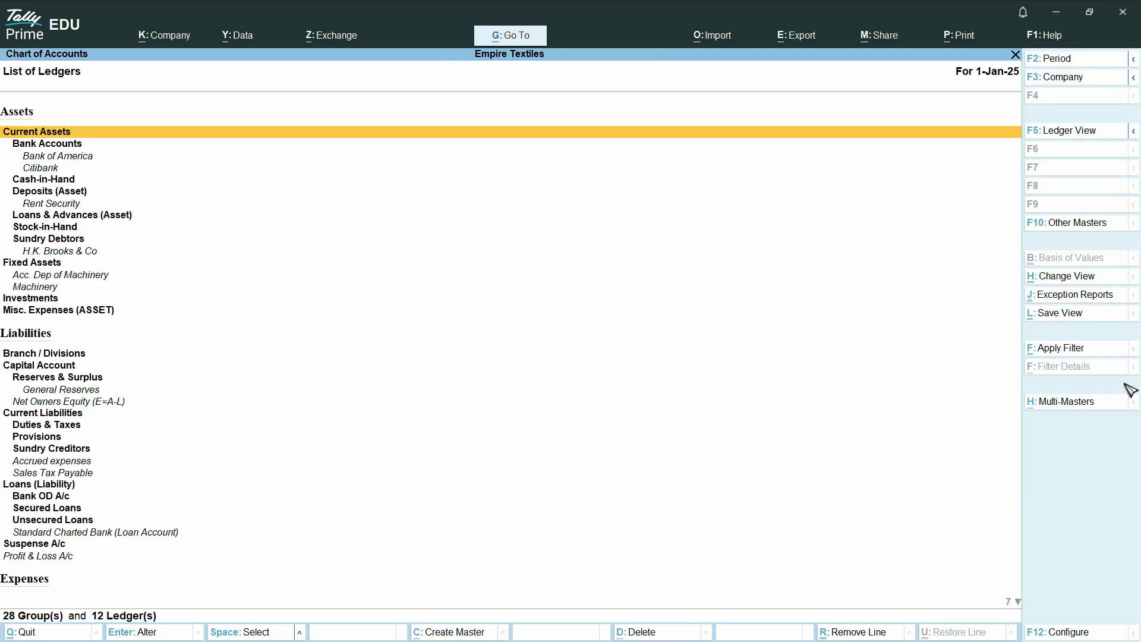
Start creating multiple ledgers at once for All Items from the ledger list
{"action": "left_click", "coordinate": [1088, 410]}
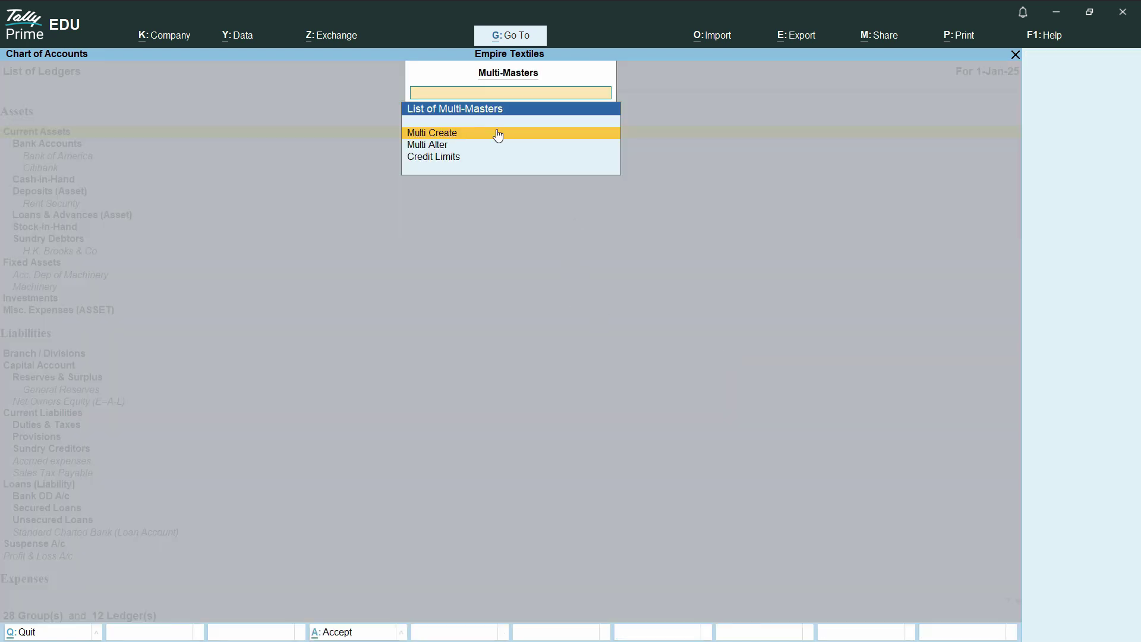
{"action": "left_click", "coordinate": [438, 136]}
{"action": "key", "text": "Return"}
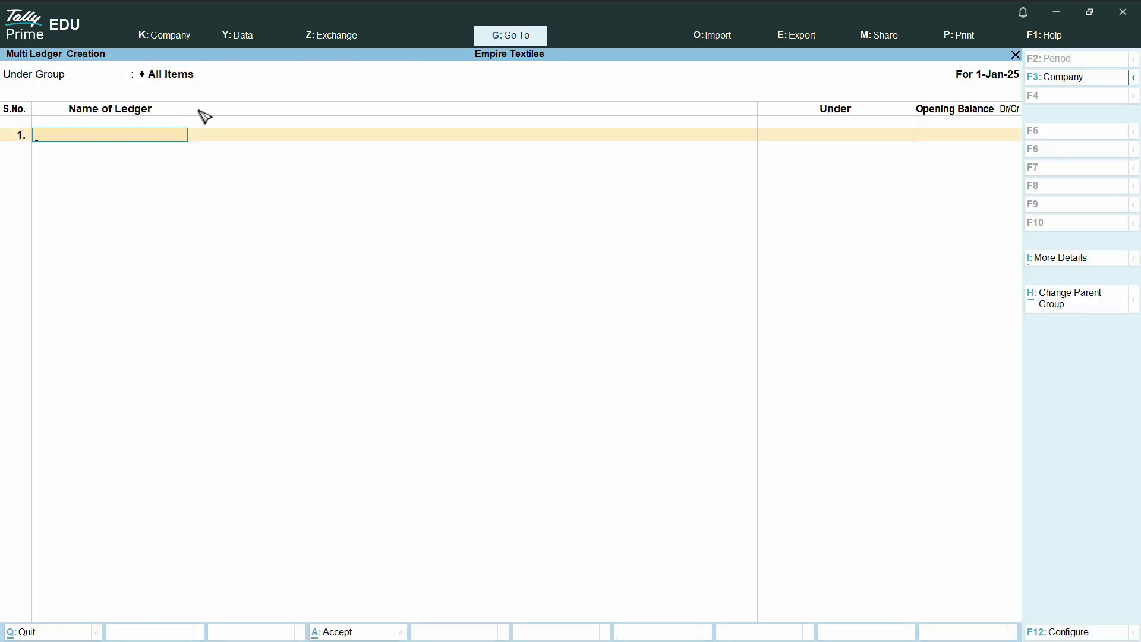
Name the first new ledger Ryan & Sons, copying the name from the Customer Details table in Excel
{"action": "key", "text": "alt+Tab"}
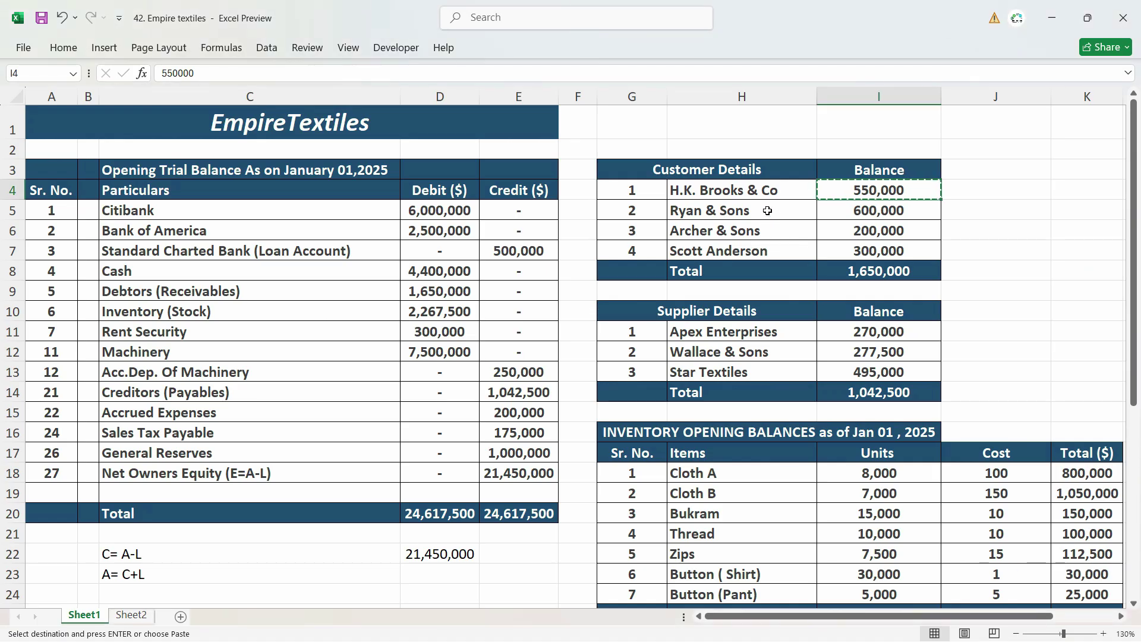
{"action": "left_click", "coordinate": [708, 196]}
{"action": "key", "text": "shift+Right"}
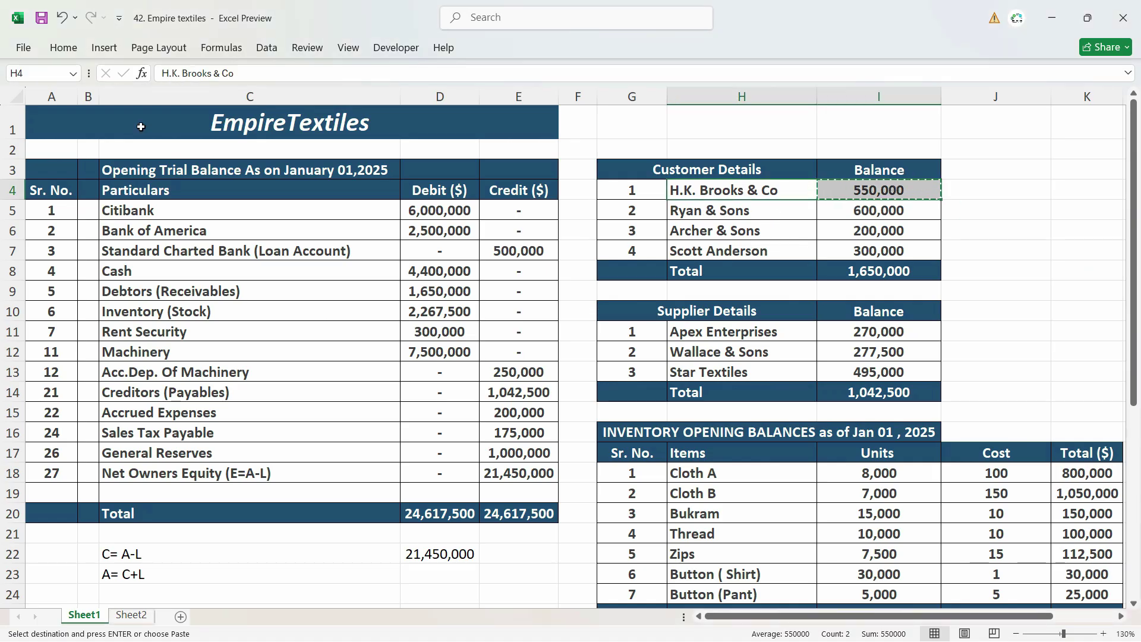
{"action": "left_click", "coordinate": [725, 211]}
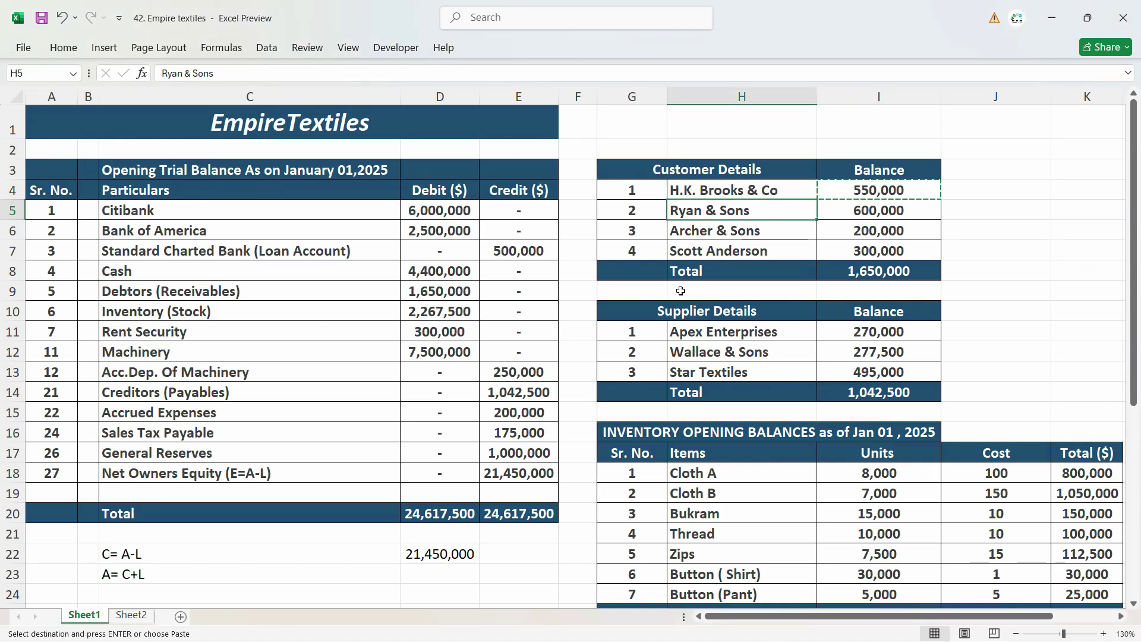
{"action": "key", "text": "alt+Tab"}
{"action": "type", "text": "Ryan & Sons"}
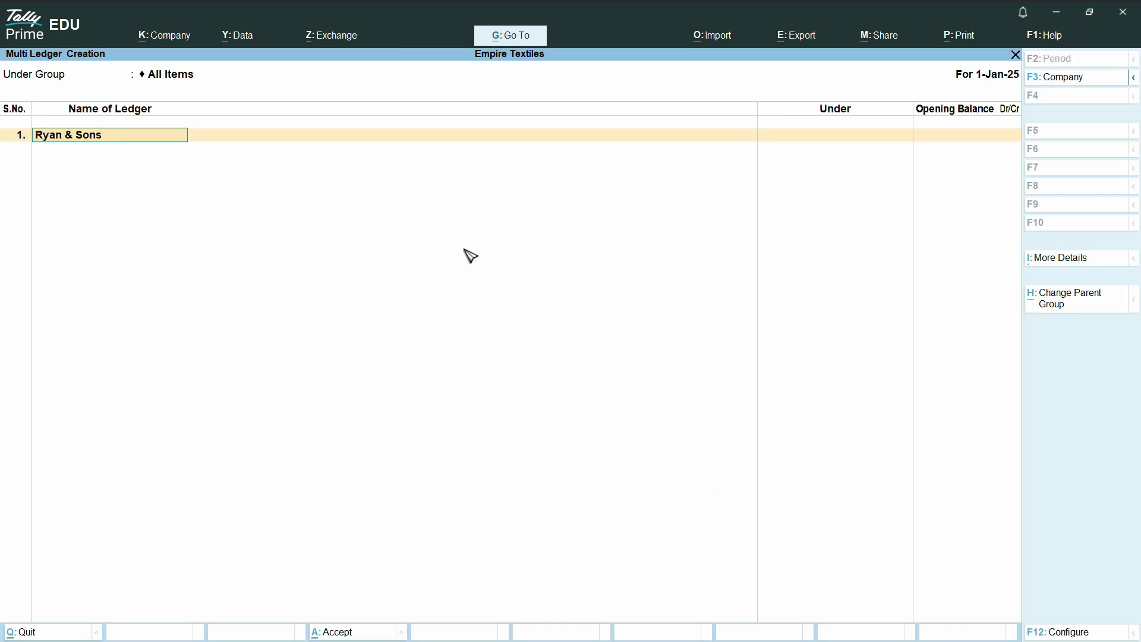
Put the Ryan & Sons ledger under the Sundry Debtors group
{"action": "key", "text": "Return"}
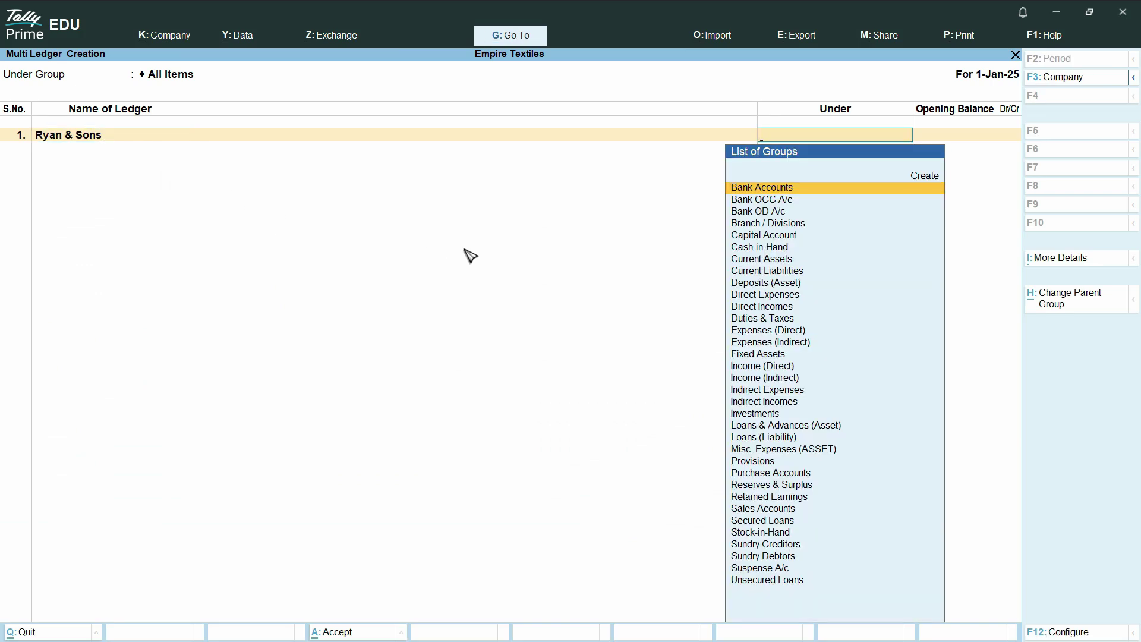
{"action": "type", "text": "Sun"}
{"action": "key", "text": "Down"}
{"action": "key", "text": "Return"}
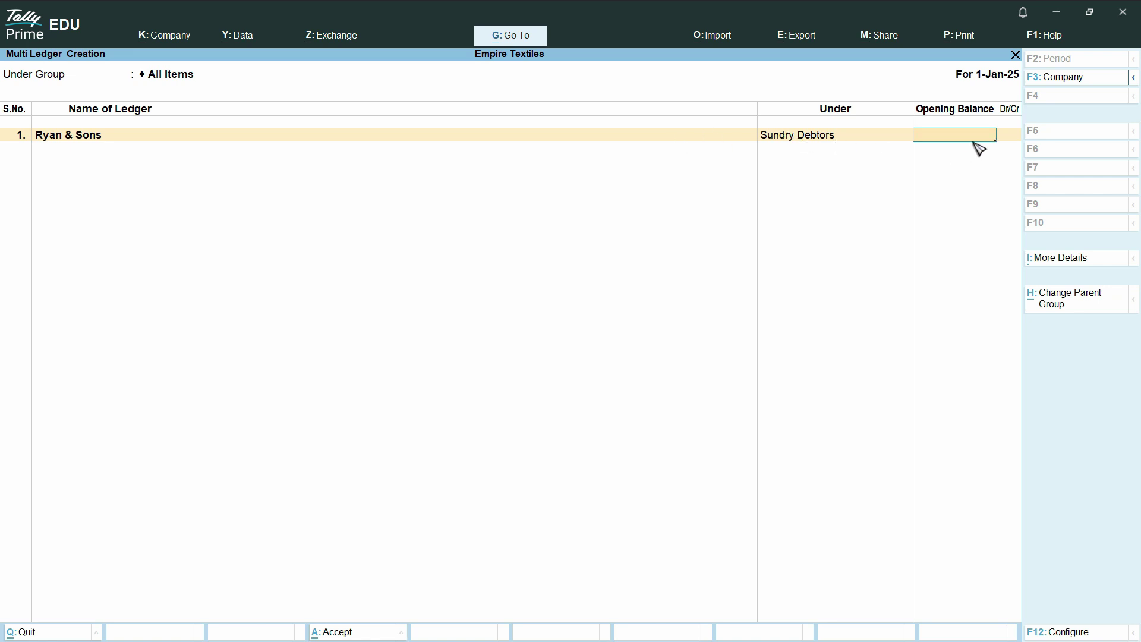
{"action": "key", "text": "BackSpace"}
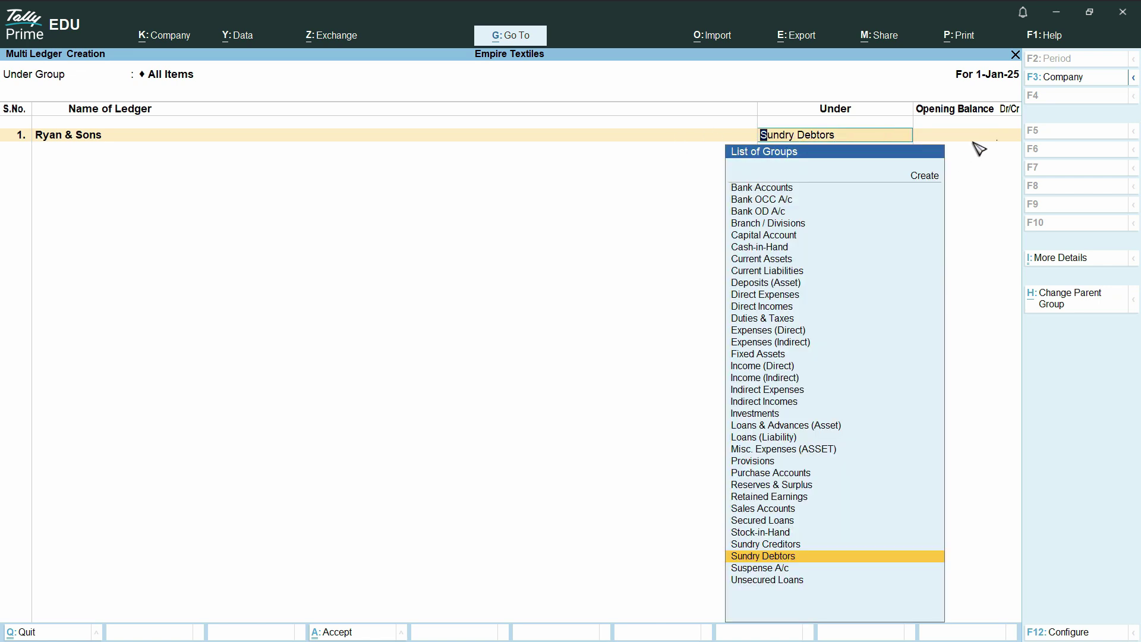
{"action": "key", "text": "Return"}
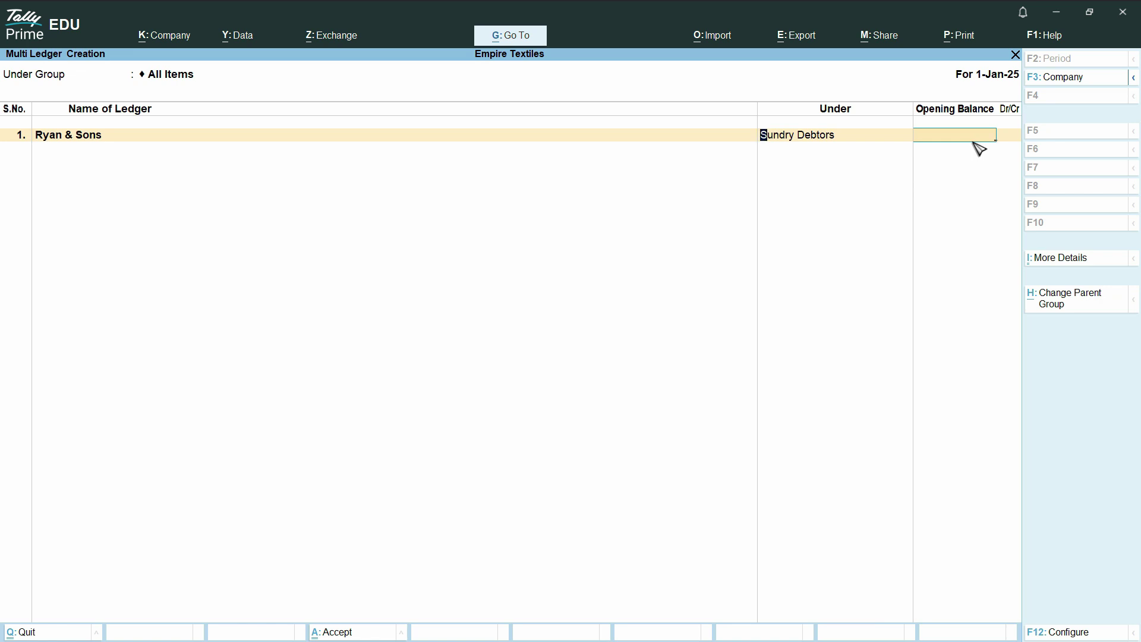
Alter the Sundry Debtors group from within the ledger entry, renaming it Accounts Receivable, and save it
{"action": "key", "text": "BackSpace"}
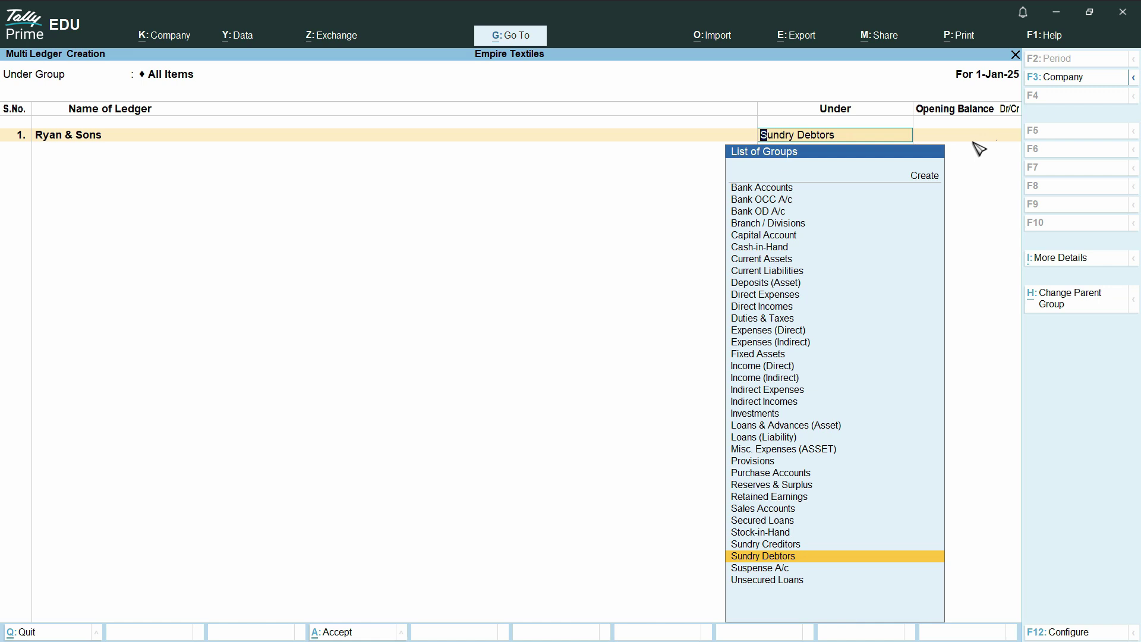
{"action": "key", "text": "ctrl"}
{"action": "key", "text": "ctrl"}
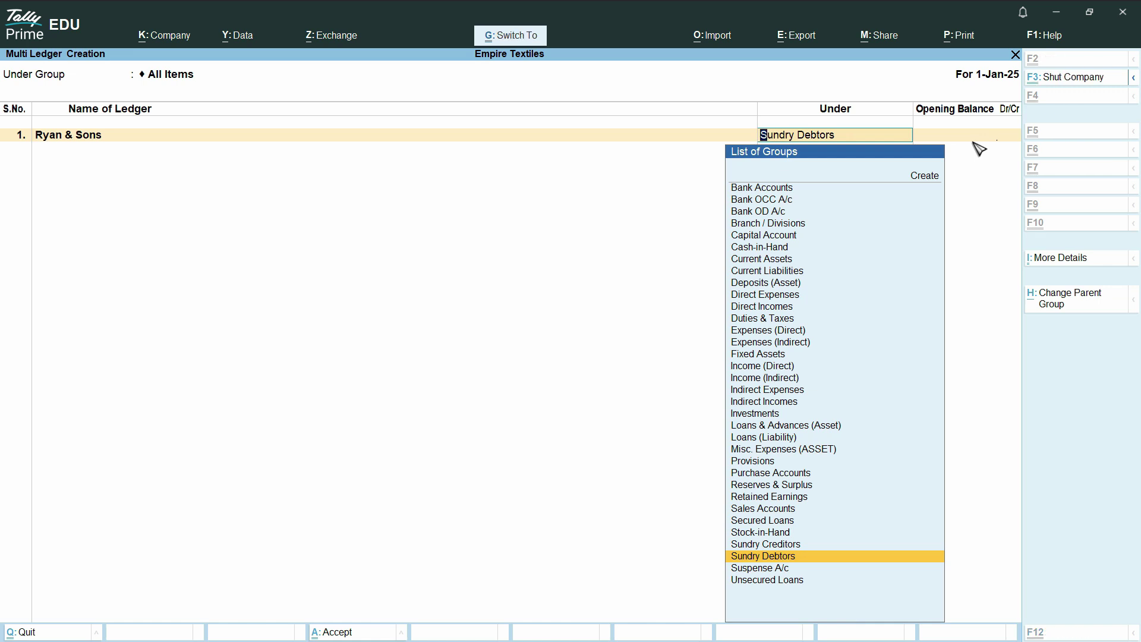
{"action": "key", "text": "ctrl+Return"}
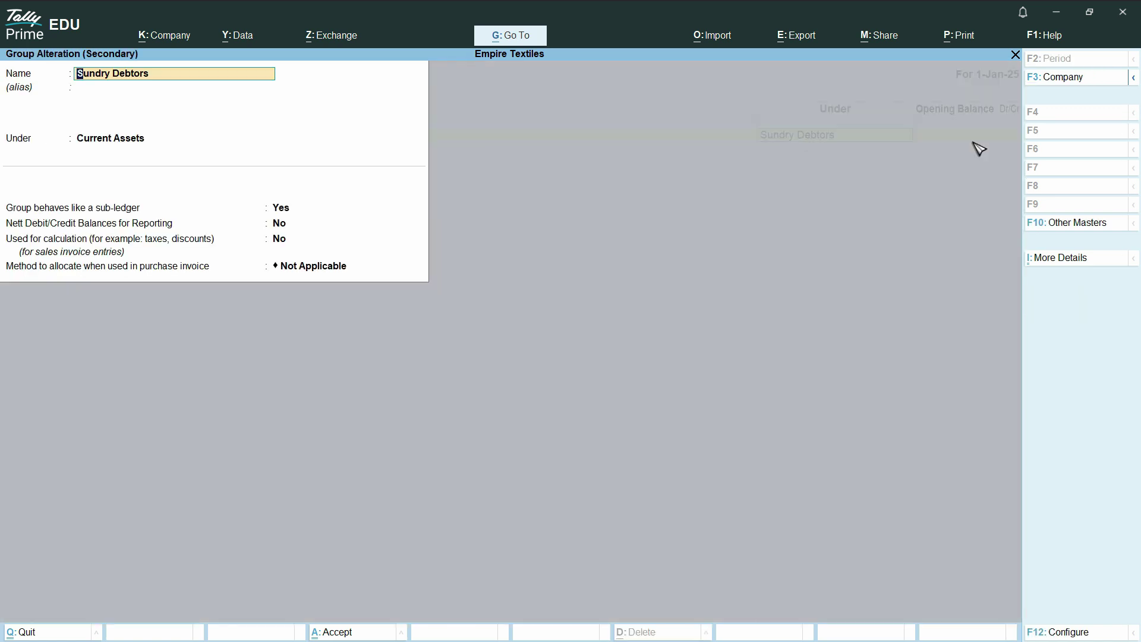
{"action": "type", "text": "Accounts Receivable"}
{"action": "key", "text": "Return"}
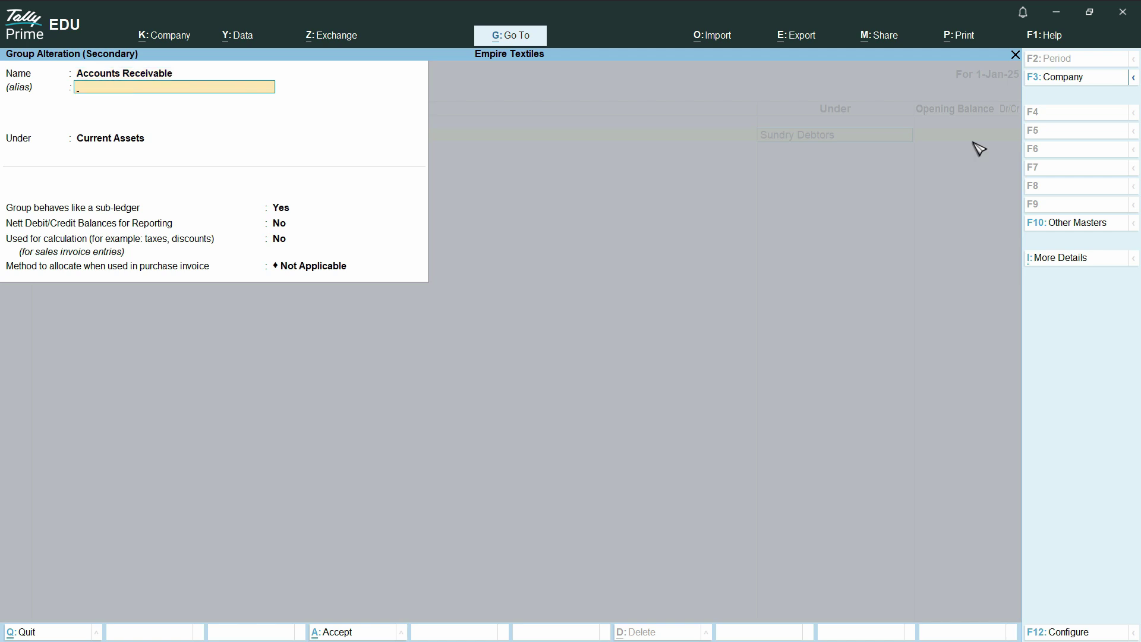
{"action": "key", "text": "ctrl"}
{"action": "key", "text": "ctrl+a"}
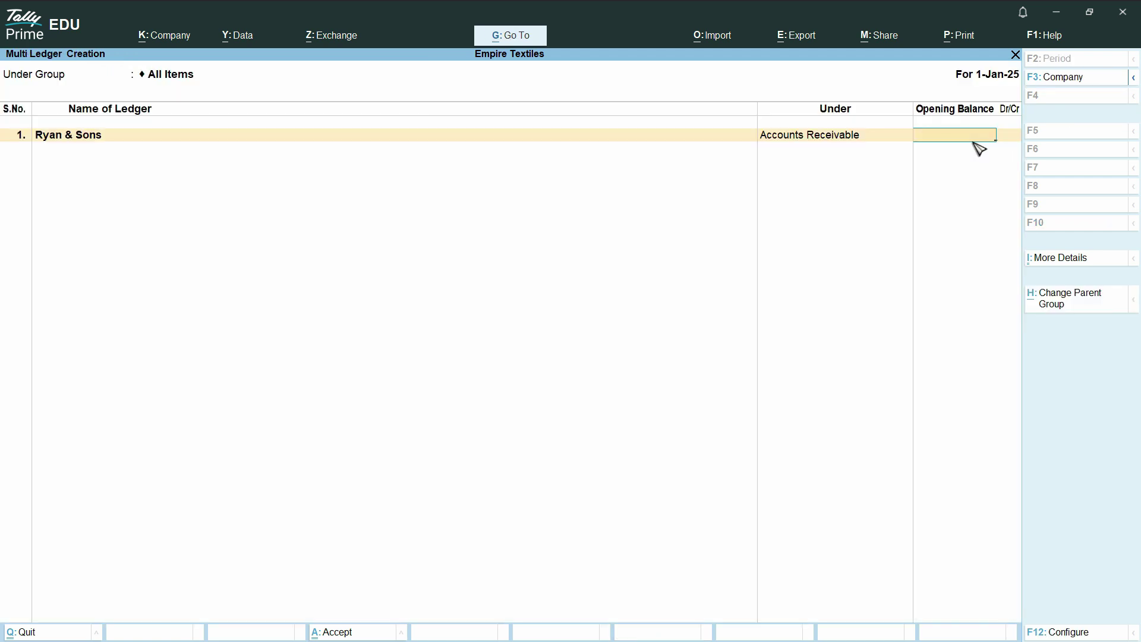
Enter the opening balance of 600,000 Dr for Ryan & Sons, copied from its balance in the Excel Customer Details table
{"action": "key", "text": "alt+Tab"}
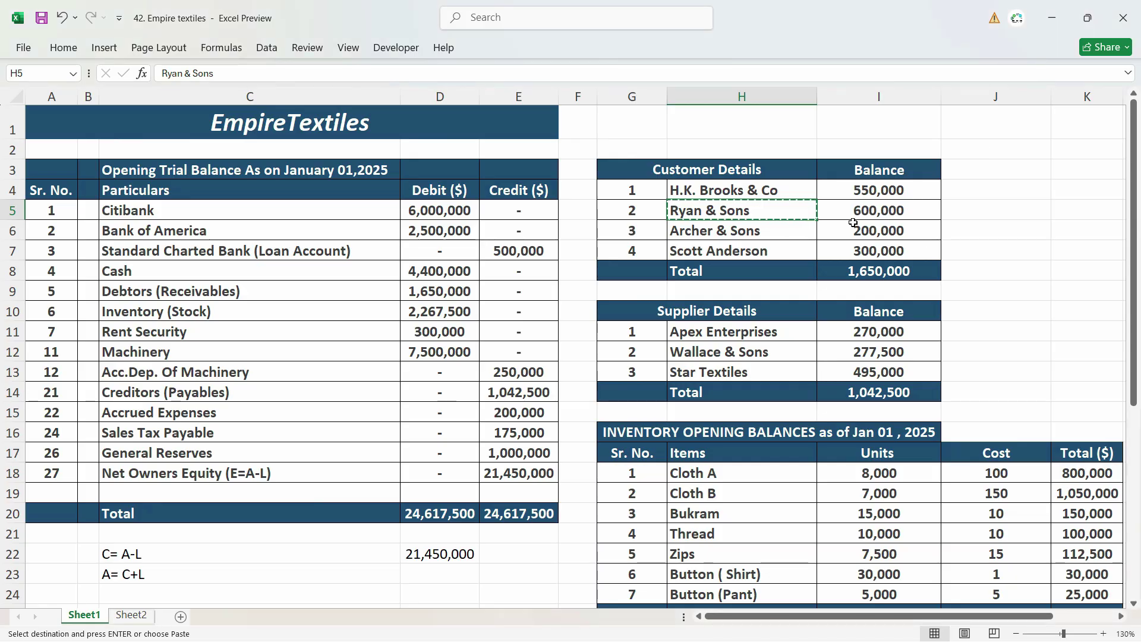
{"action": "left_click", "coordinate": [709, 191]}
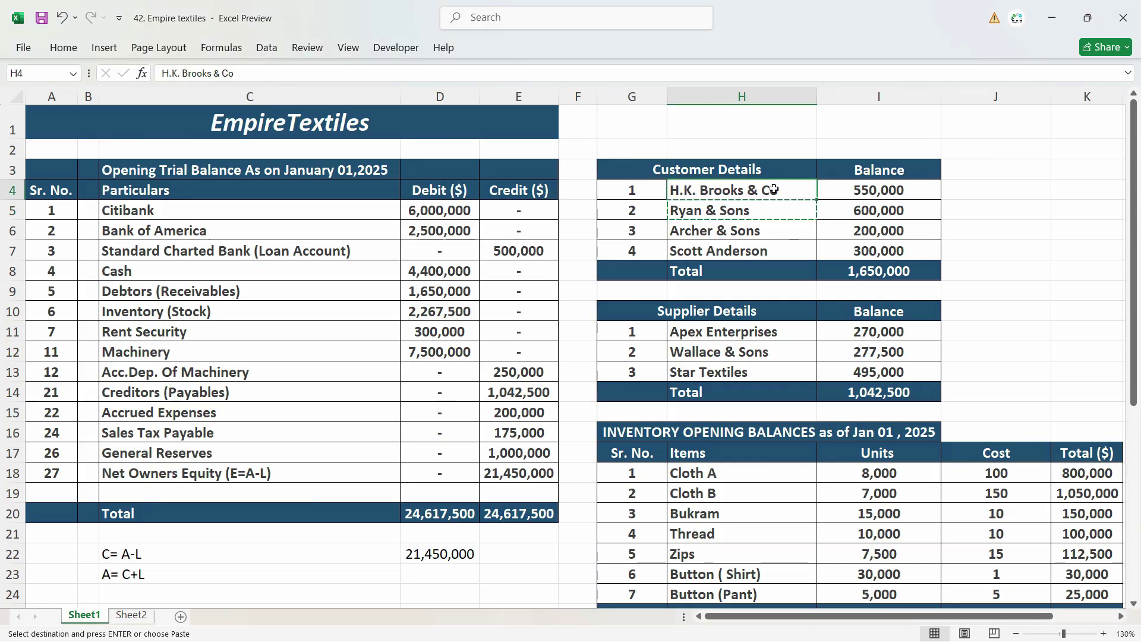
{"action": "key", "text": "alt+Tab"}
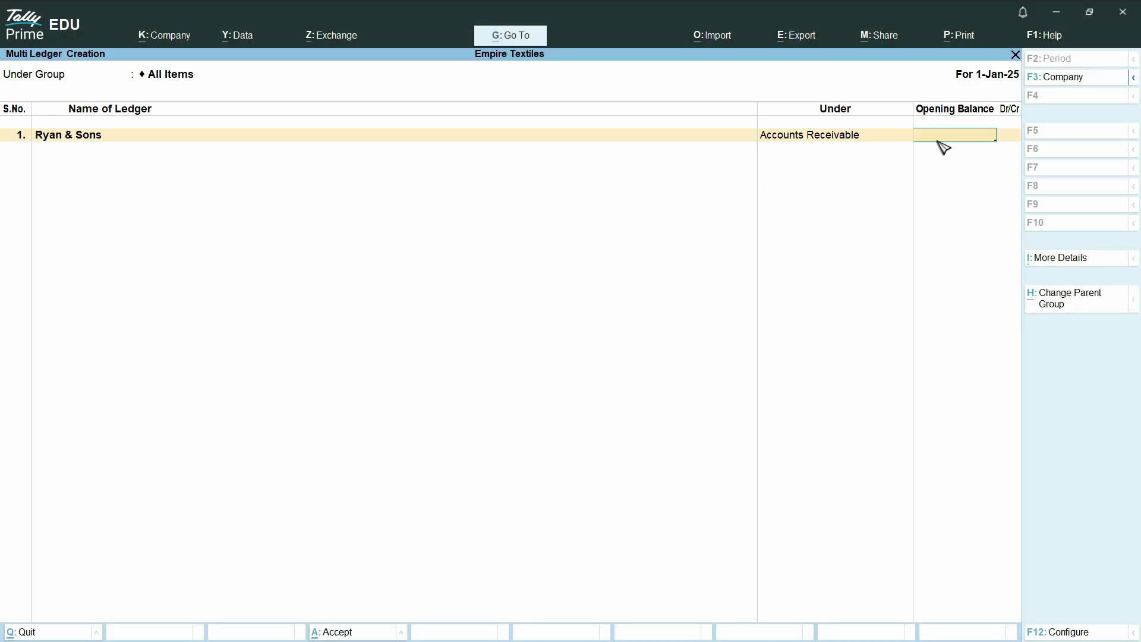
{"action": "key", "text": "alt+Tab"}
{"action": "key", "text": "alt+Tab"}
{"action": "left_click", "coordinate": [808, 211]}
{"action": "key", "text": "ctrl+c"}
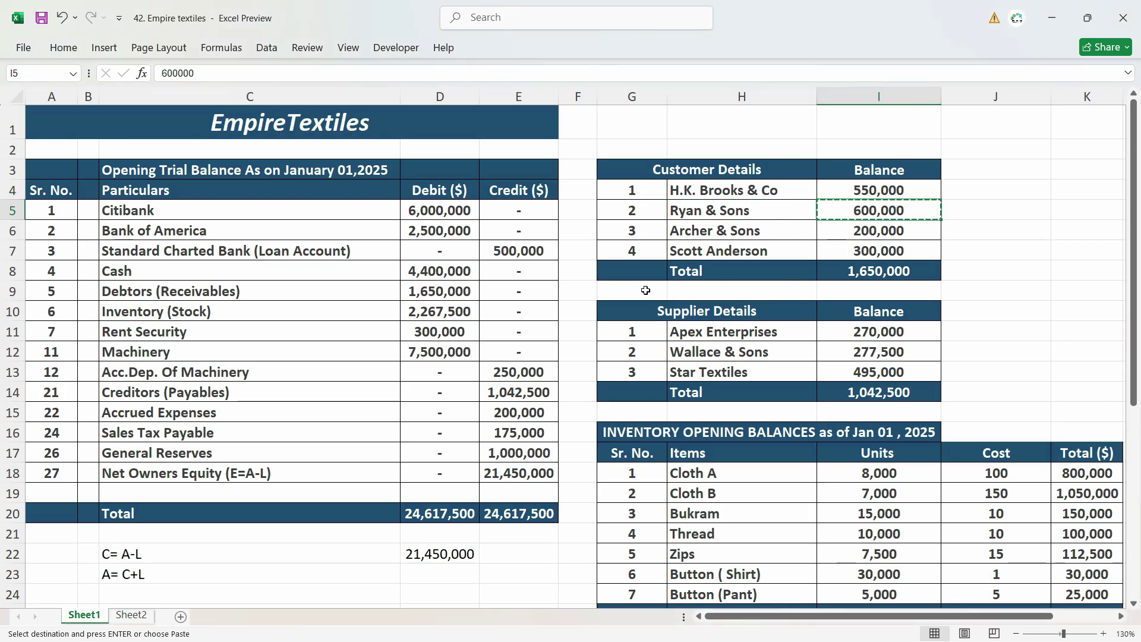
{"action": "key", "text": "alt+Tab"}
{"action": "key", "text": "ctrl+v"}
{"action": "key", "text": "Return"}
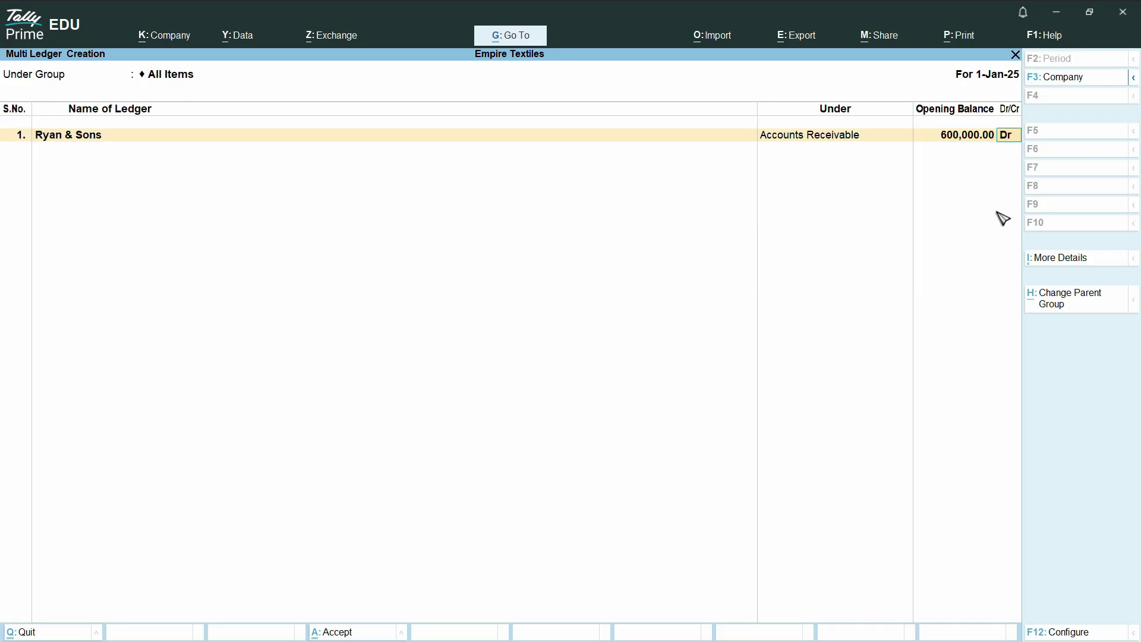
{"action": "key", "text": "Return"}
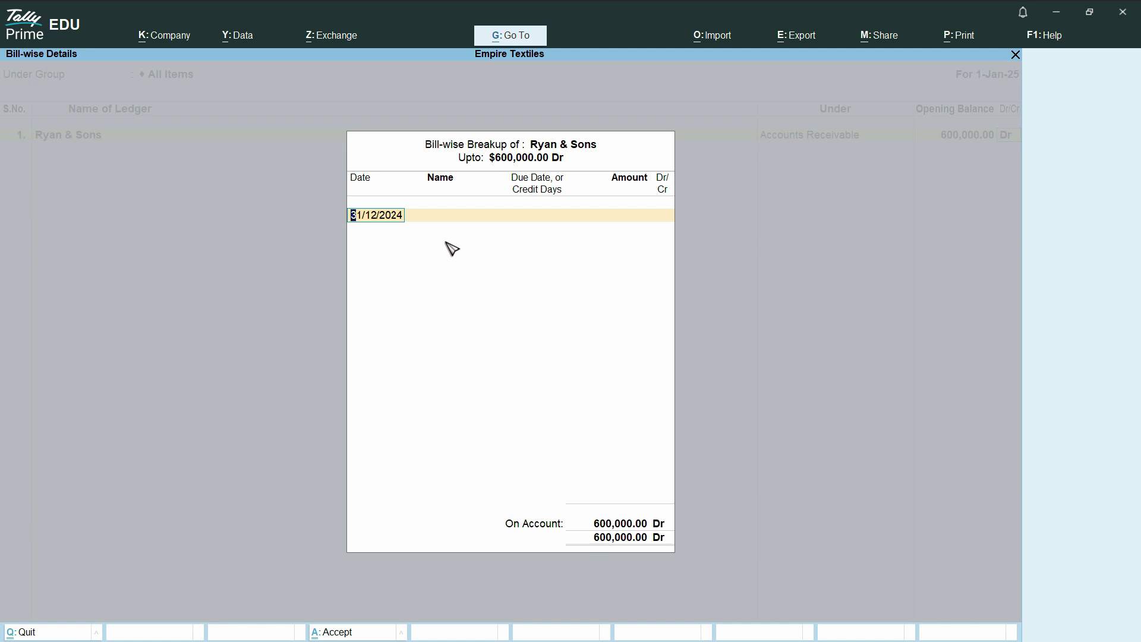
Leave the bill-wise breakup of Ryan & Sons empty and add Archer & Sons, copied from the Excel Customer Details table, under Accounts Receivable
{"action": "key", "text": "Return"}
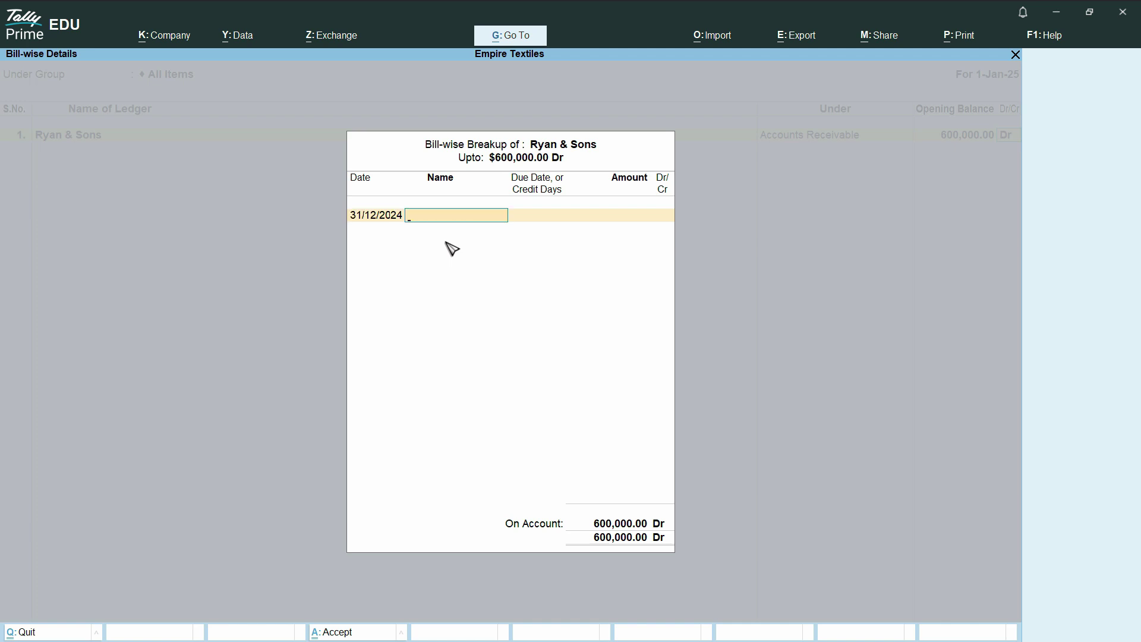
{"action": "key", "text": "Return"}
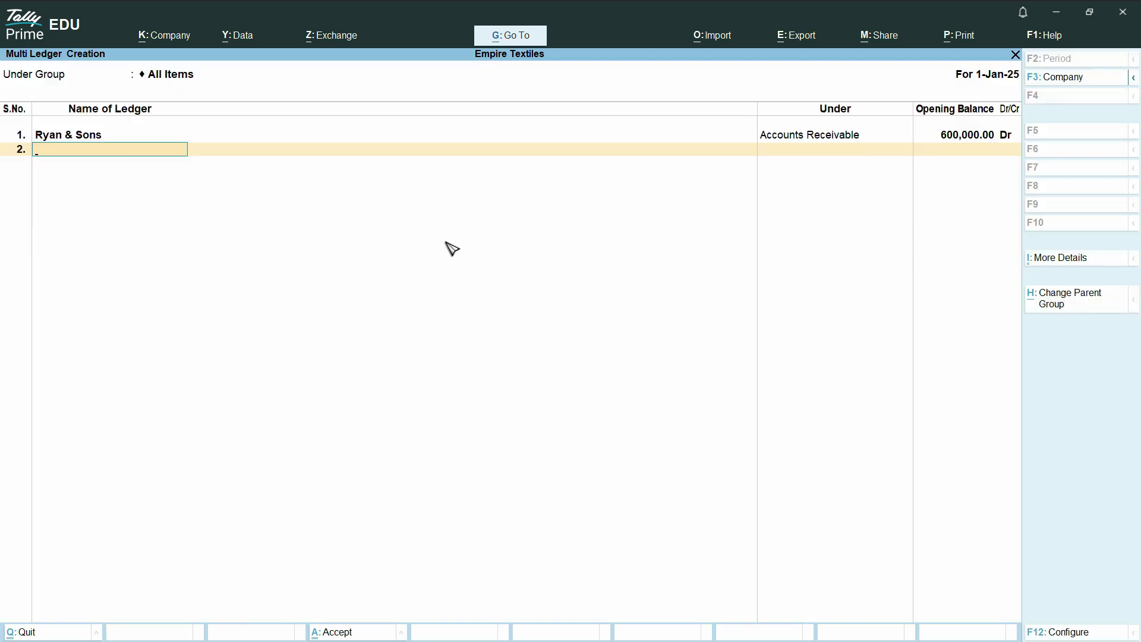
{"action": "key", "text": "alt+Tab"}
{"action": "left_click", "coordinate": [736, 235]}
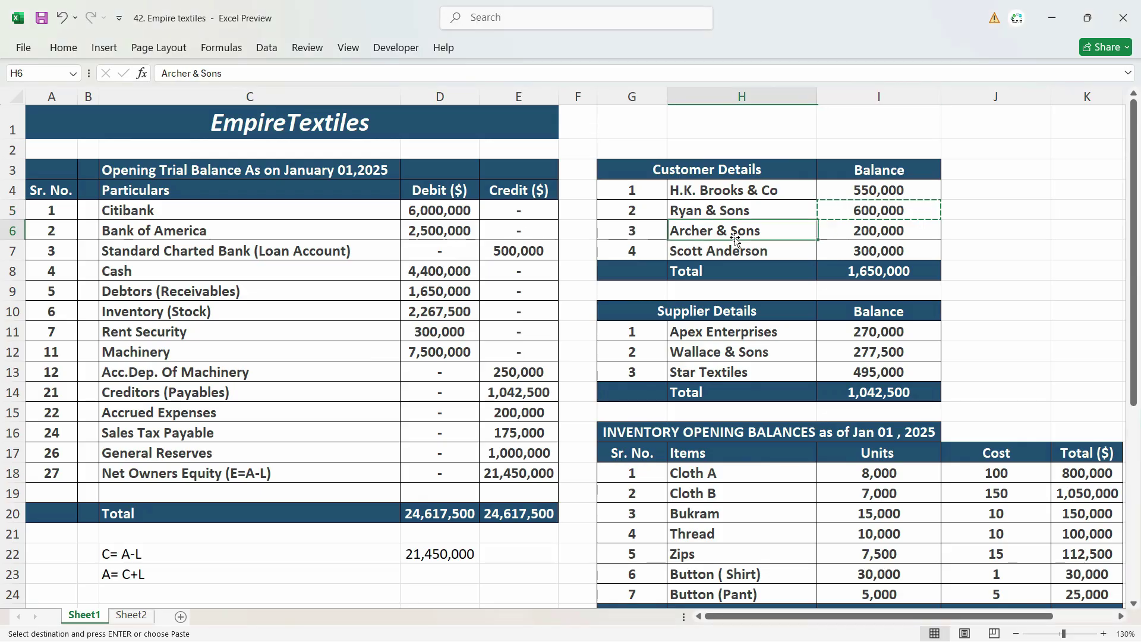
{"action": "key", "text": "ctrl+c"}
{"action": "key", "text": "alt+Tab"}
{"action": "key", "text": "ctrl+v"}
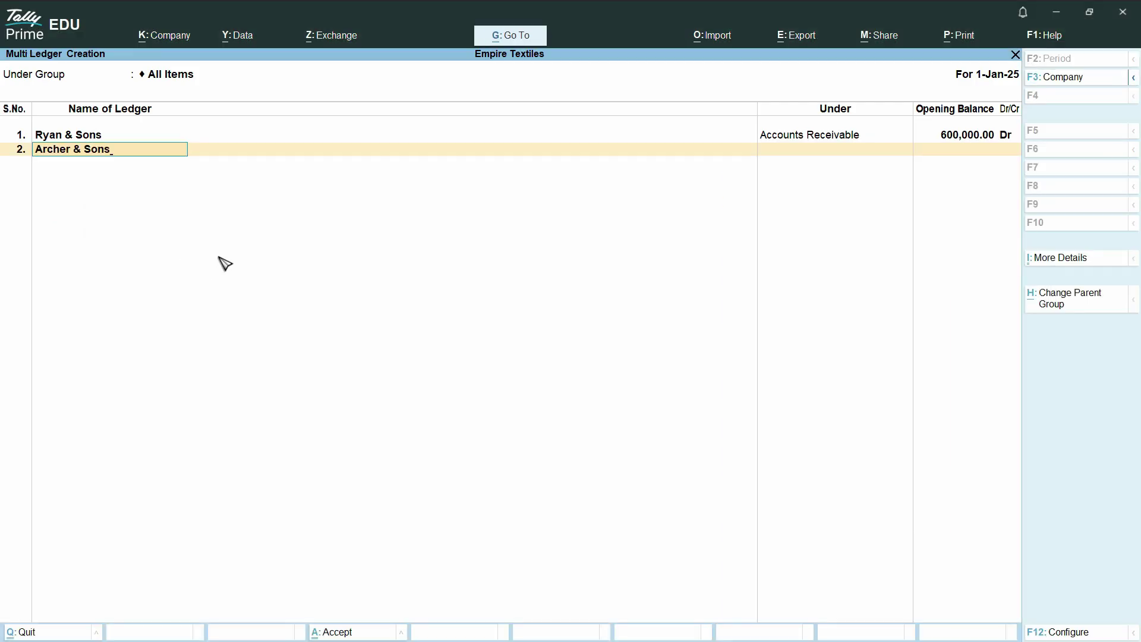
{"action": "key", "text": "Return"}
{"action": "key", "text": "Return"}
Enter an opening balance of 200,000 Dr for Archer & Sons, as listed in Excel, leaving its bill-wise breakup empty
{"action": "key", "text": "alt+Tab"}
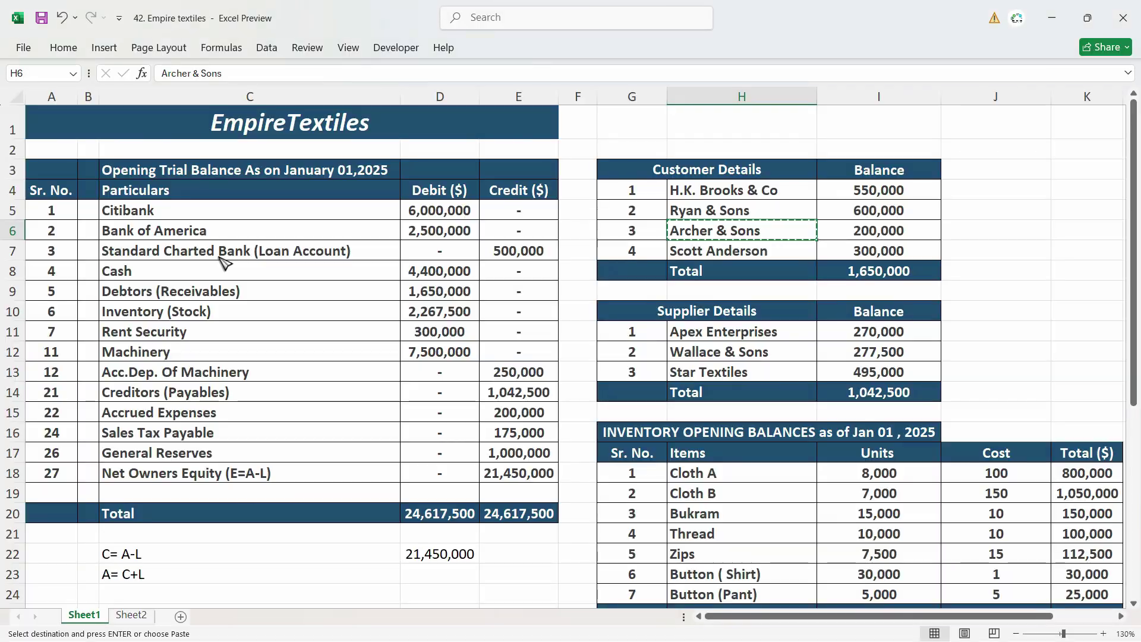
{"action": "key", "text": "alt+Tab"}
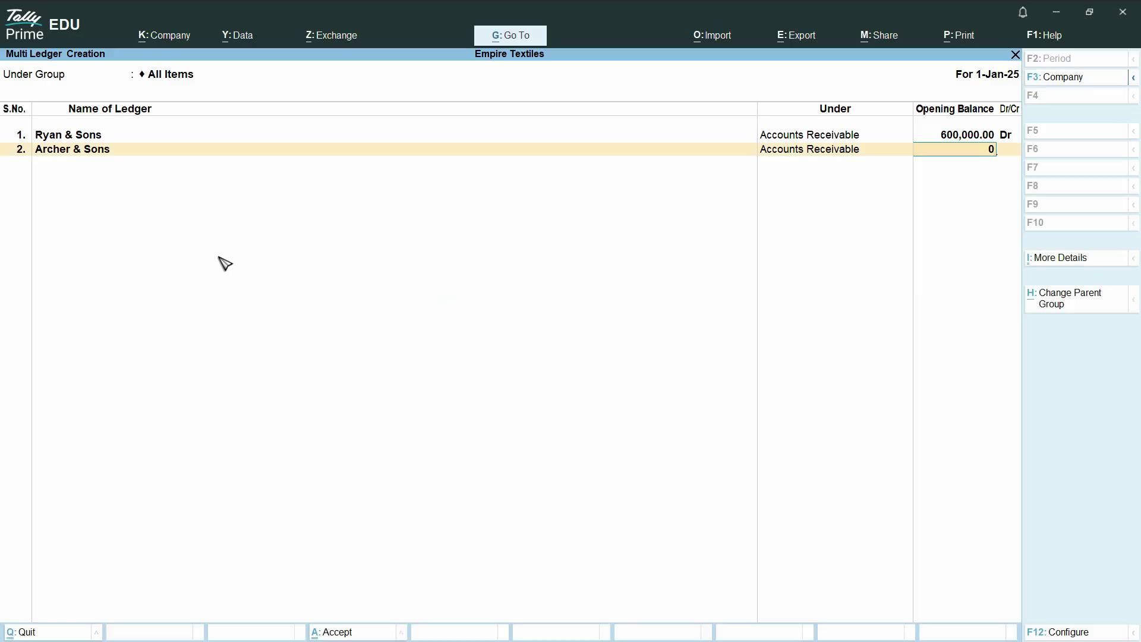
{"action": "type", "text": "200000"}
{"action": "key", "text": "Return"}
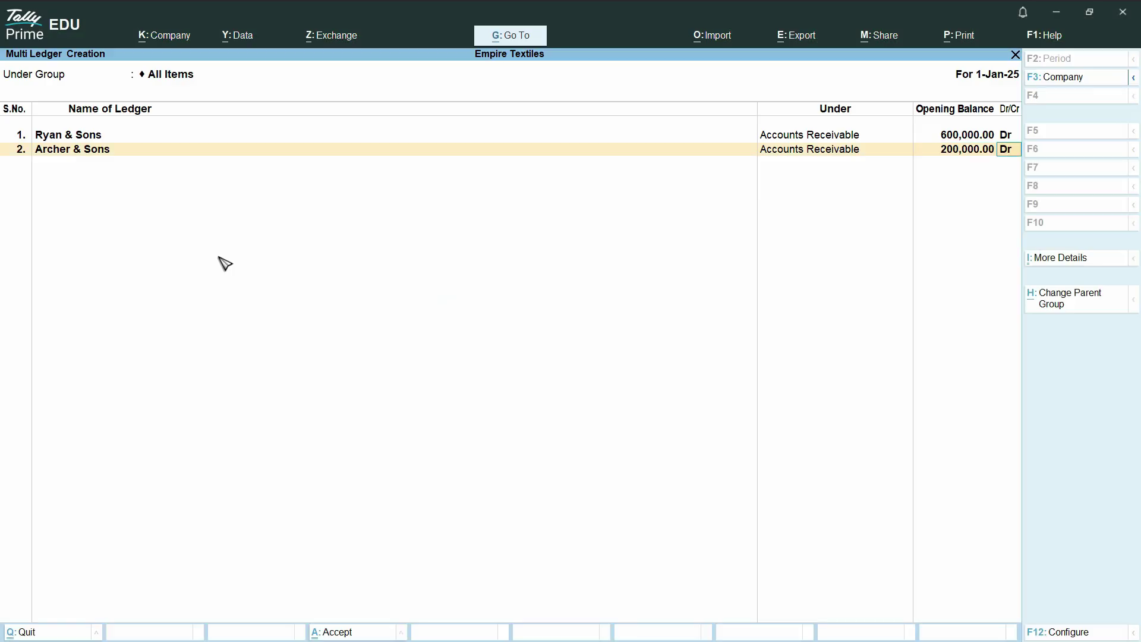
{"action": "key", "text": "Return"}
{"action": "key", "text": "Return"}
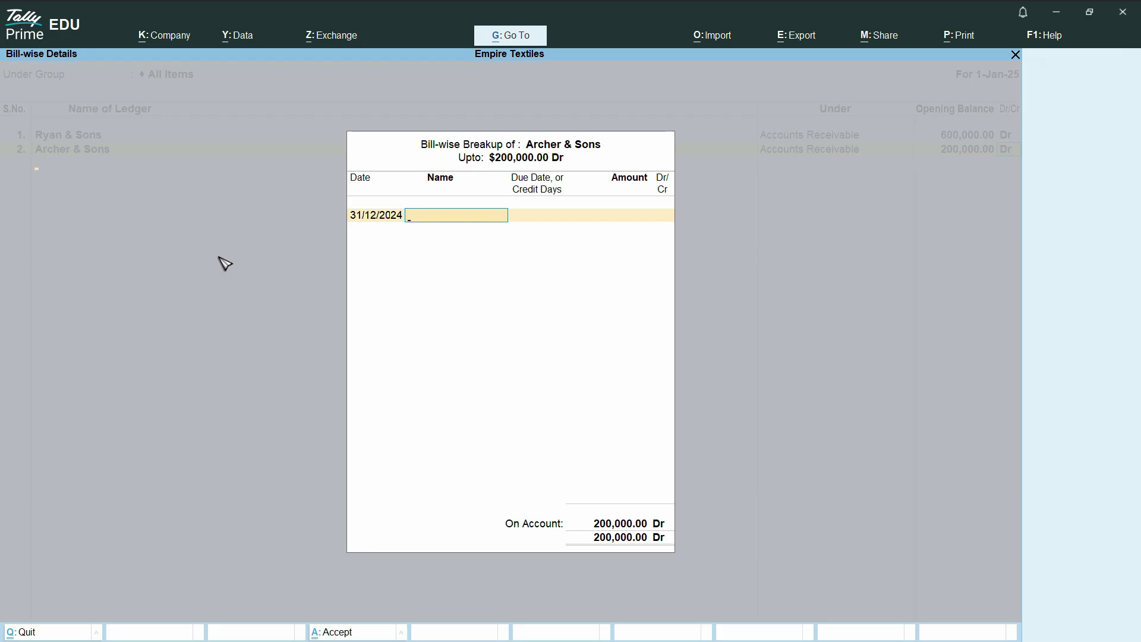
{"action": "key", "text": "Return"}
Add a third ledger under Accounts Receivable, copying the name of the fourth customer from the Customer Details table in Excel
{"action": "key", "text": "alt+Tab"}
{"action": "key", "text": "Down"}
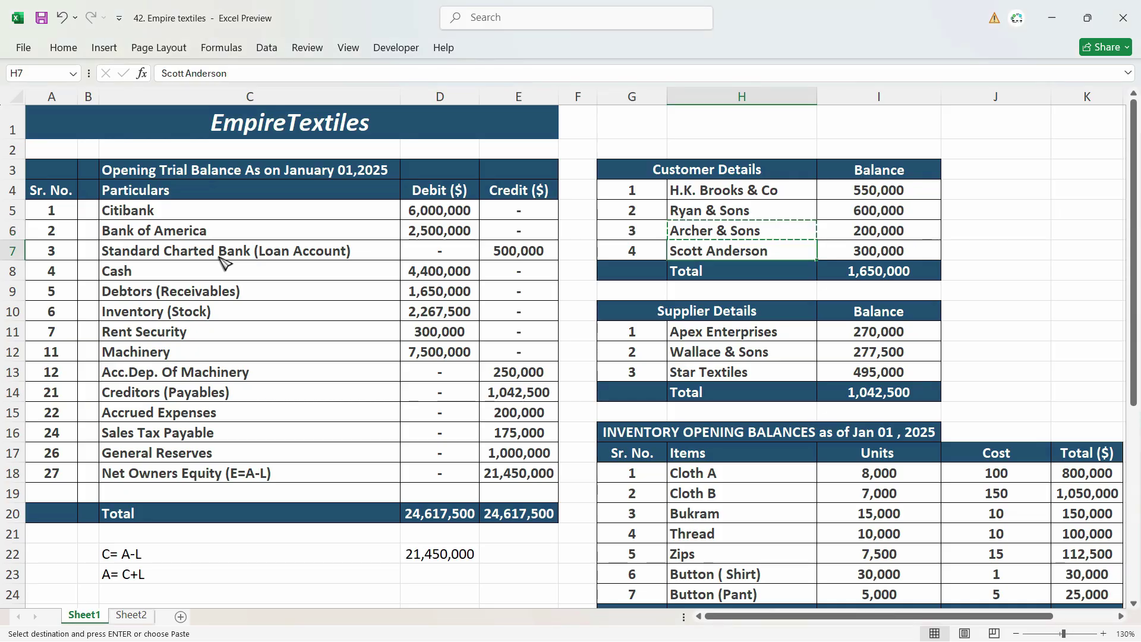
{"action": "key", "text": "ctrl+c"}
{"action": "key", "text": "alt+Tab"}
{"action": "key", "text": "ctrl+v"}
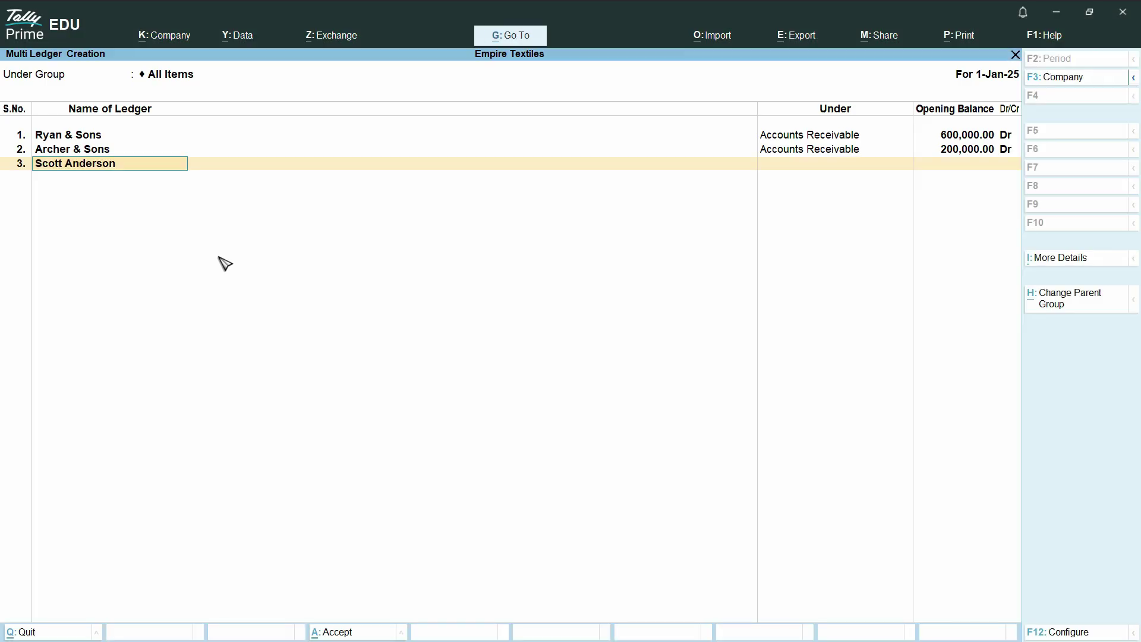
{"action": "key", "text": "Return"}
{"action": "key", "text": "Return"}
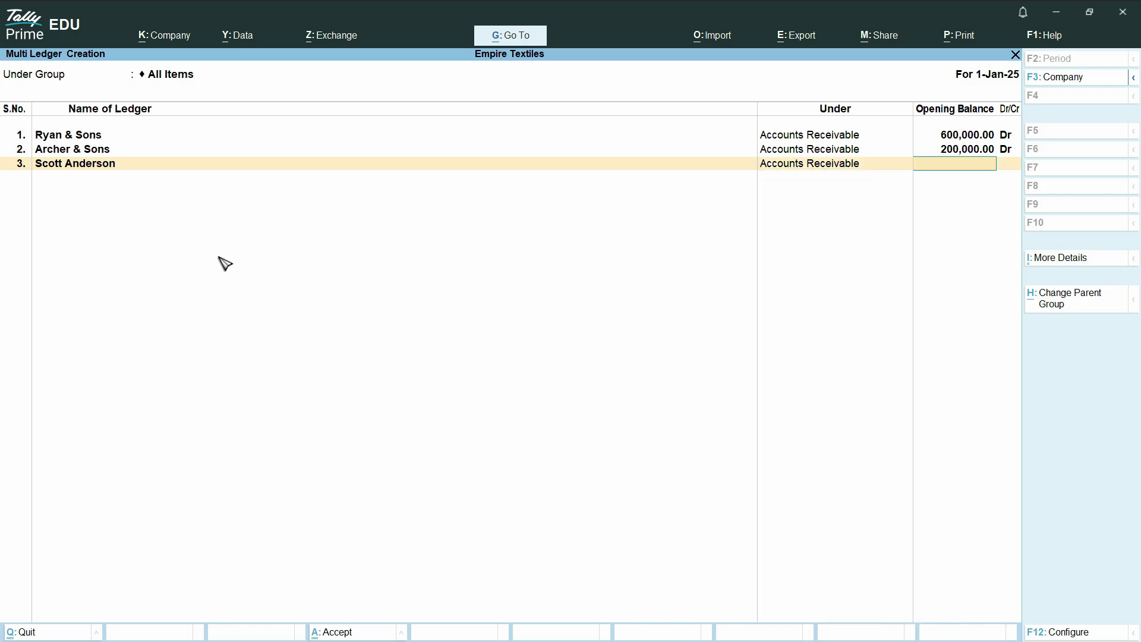
Enter an opening balance of 300,000 Dr for the third ledger, as listed in Excel, leaving its bill-wise breakup empty
{"action": "key", "text": "alt+Tab"}
{"action": "key", "text": "alt+Tab"}
{"action": "type", "text": "300,000"}
{"action": "key", "text": "Return"}
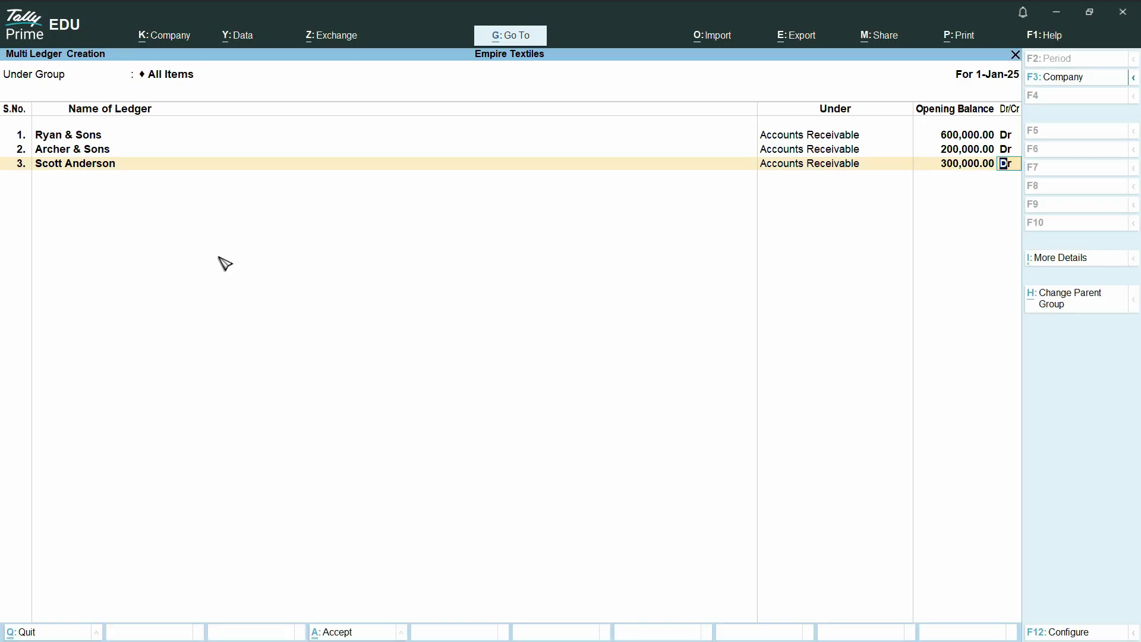
{"action": "key", "text": "Return"}
{"action": "key", "text": "Return"}
{"action": "key", "text": "Return"}
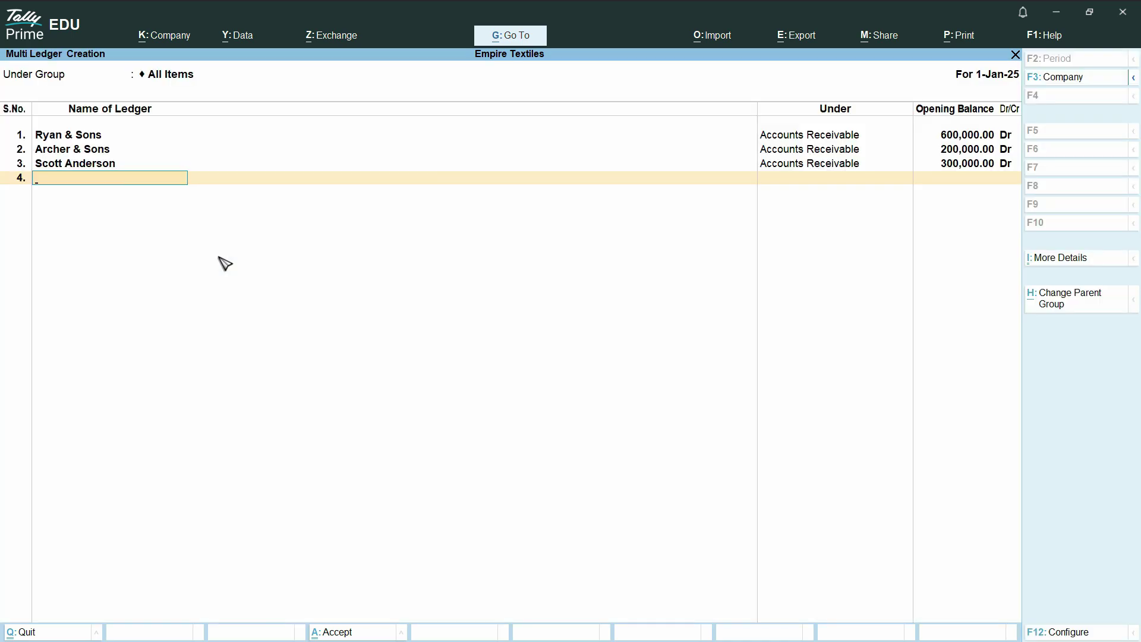
Name the fourth ledger Apex Enterprises, copying the name from the Supplier Details table in Excel
{"action": "key", "text": "alt+Tab"}
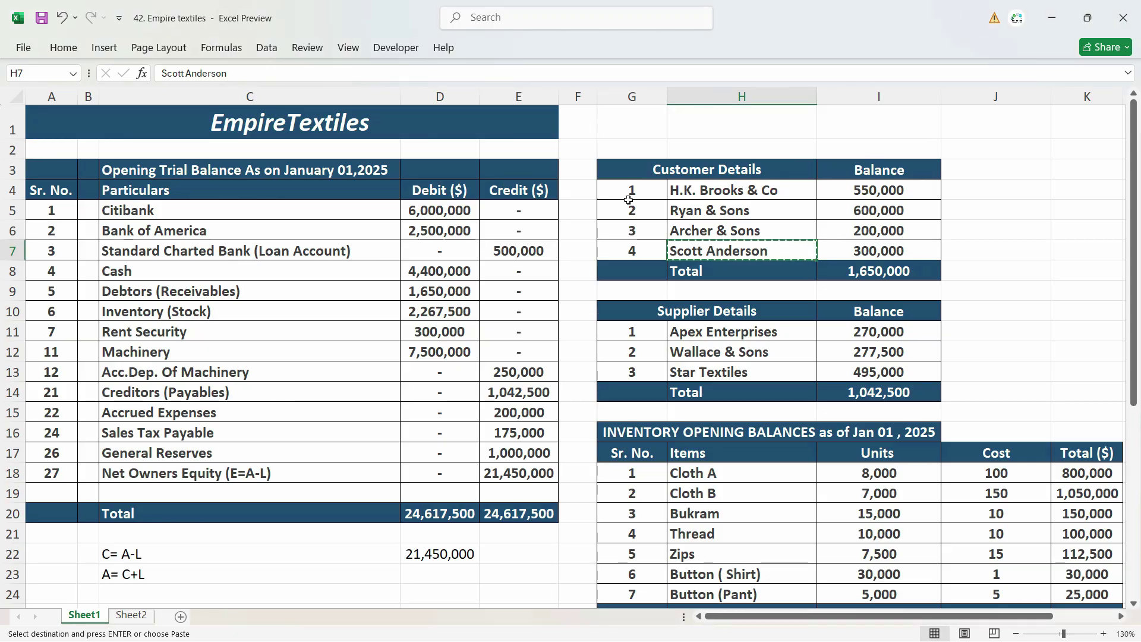
{"action": "key", "text": "alt+Tab"}
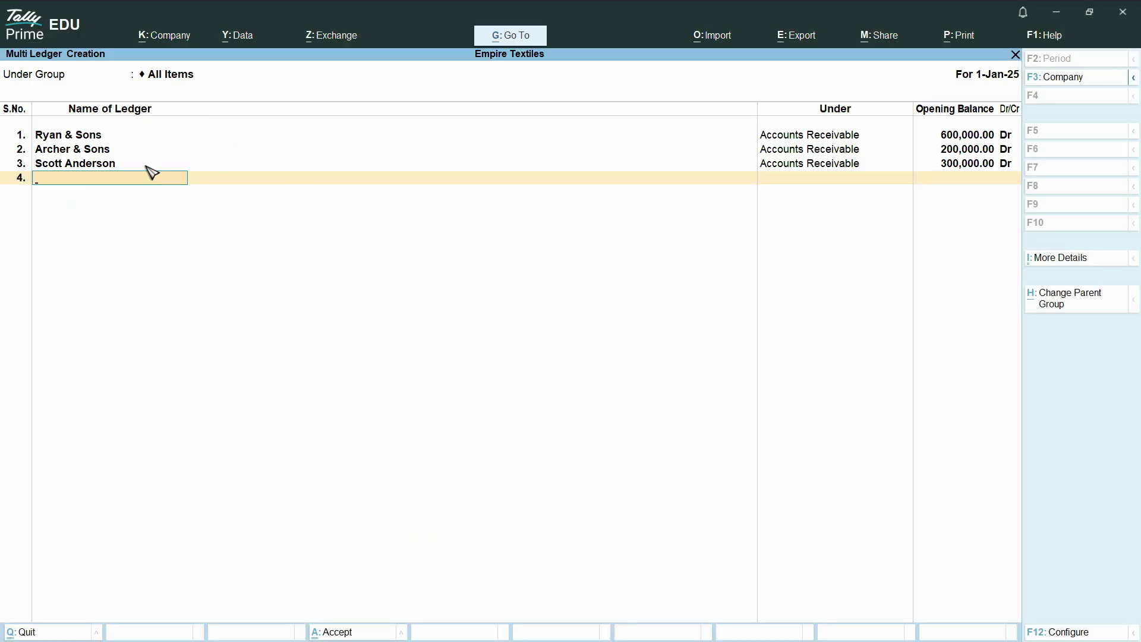
{"action": "key", "text": "alt+Tab"}
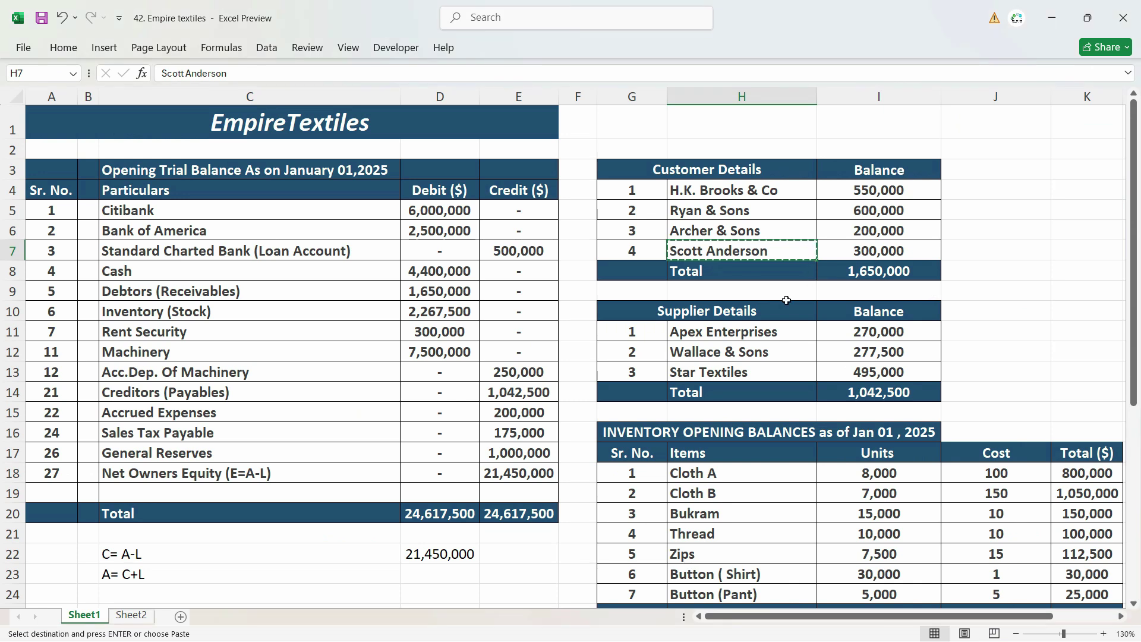
{"action": "left_click_drag", "start_coordinate": [727, 340], "coordinate": [717, 373]}
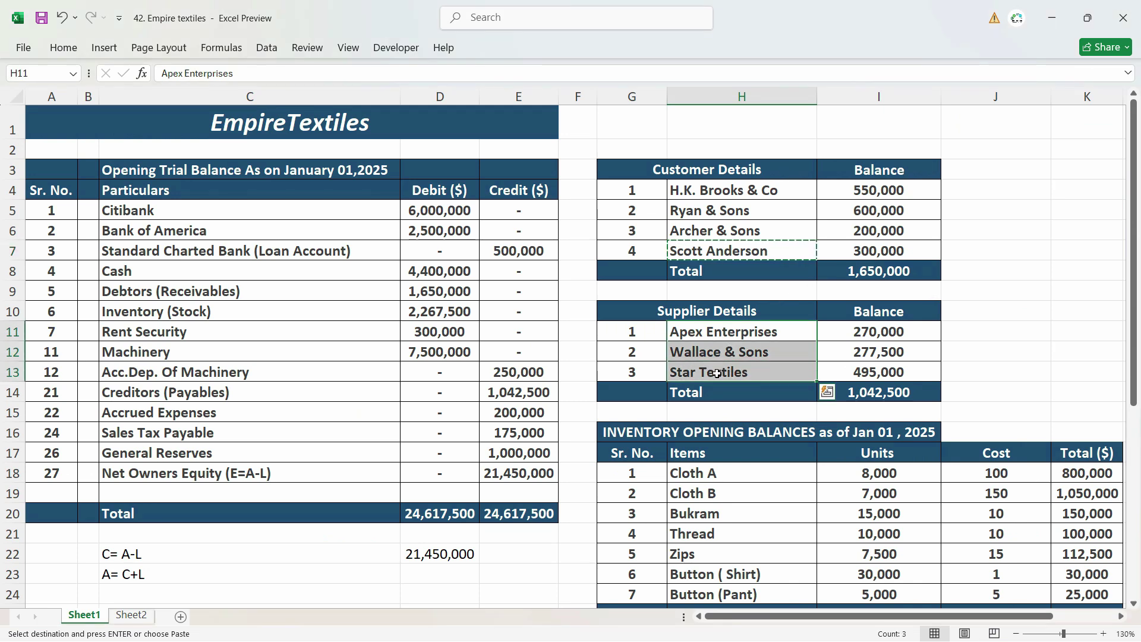
{"action": "key", "text": "ctrl+c"}
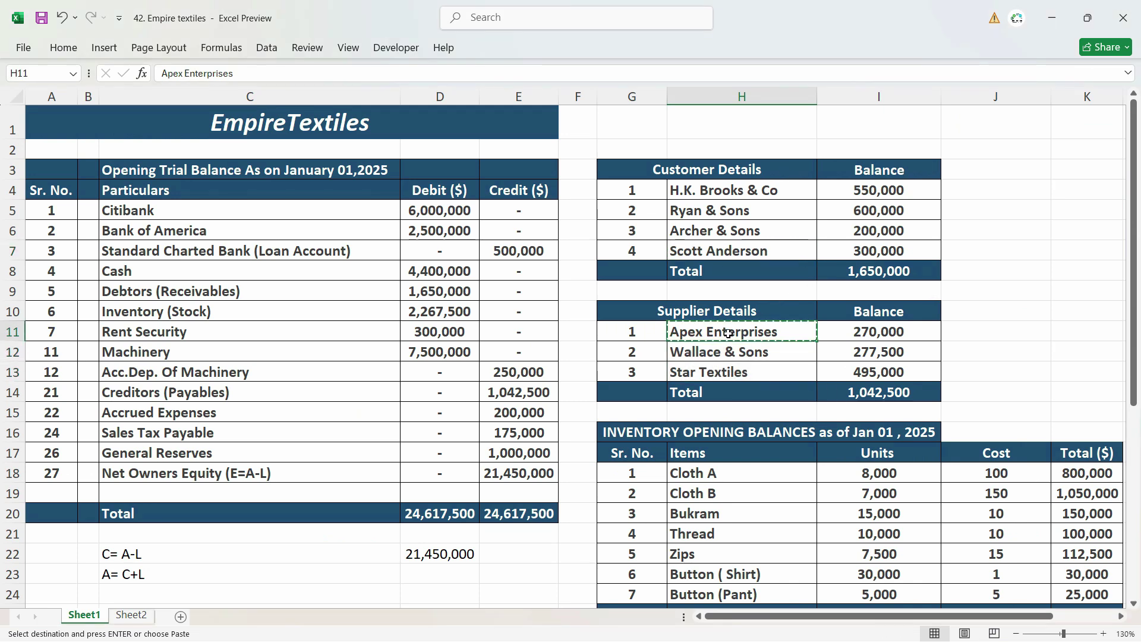
{"action": "key", "text": "alt+Tab"}
{"action": "key", "text": "ctrl"}
{"action": "key", "text": "ctrl+v"}
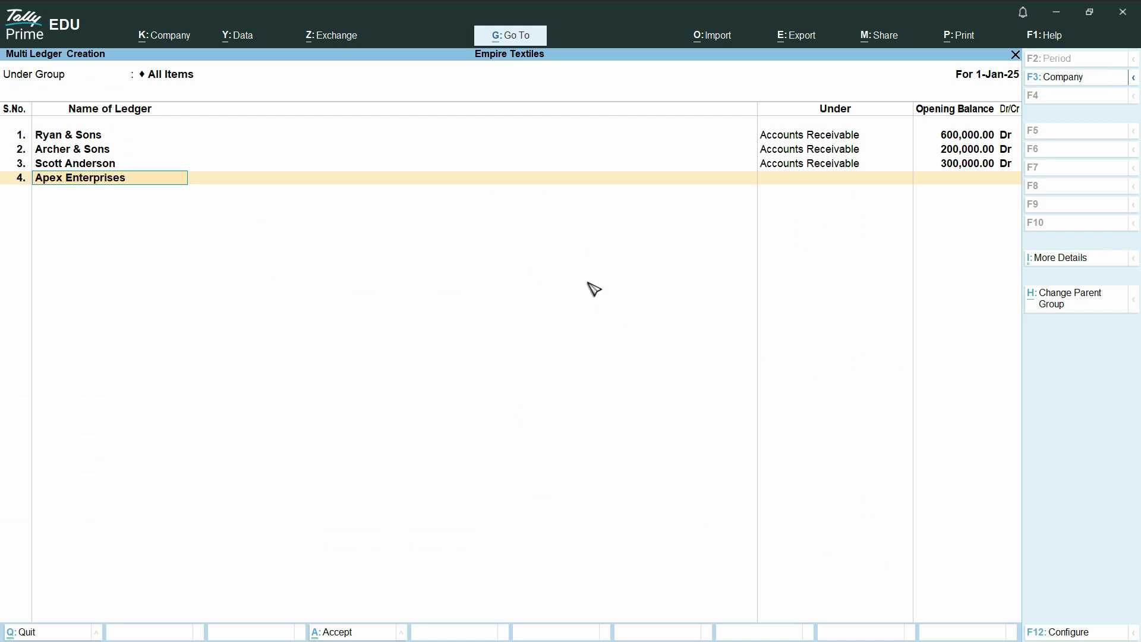
Put the Apex Enterprises ledger under the Sundry Creditors group
{"action": "key", "text": "Return"}
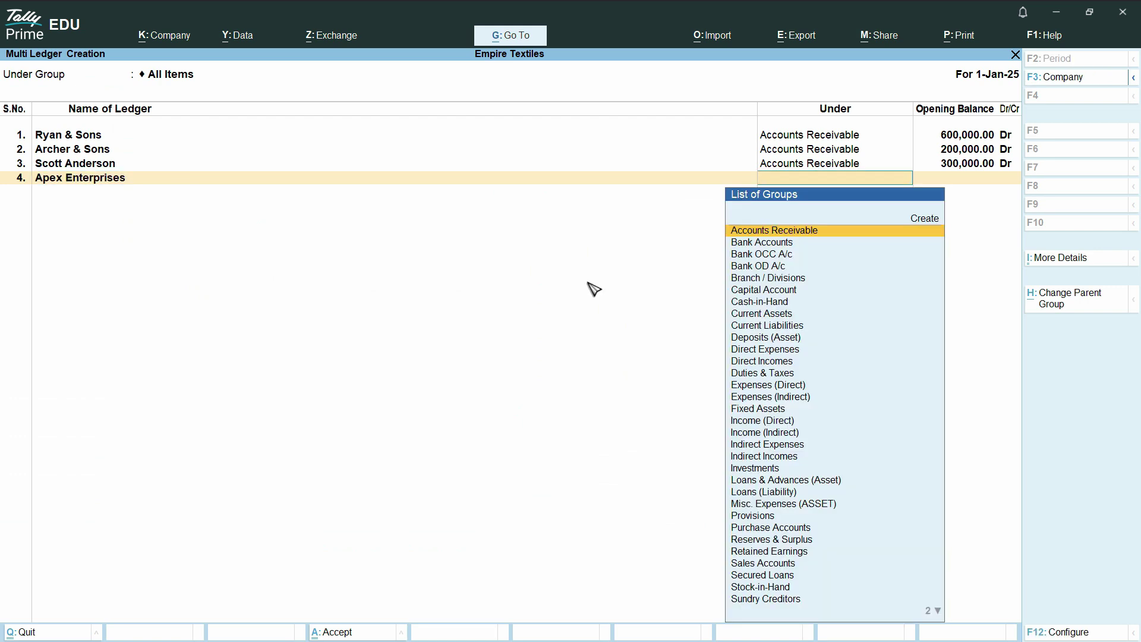
{"action": "type", "text": "Sun"}
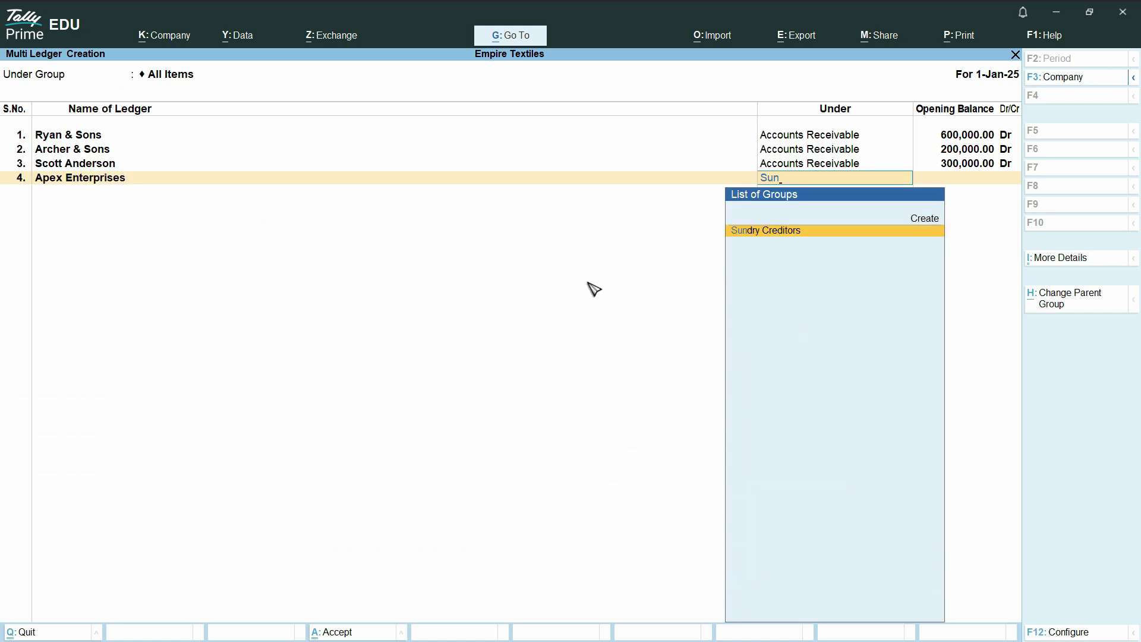
{"action": "key", "text": "Return"}
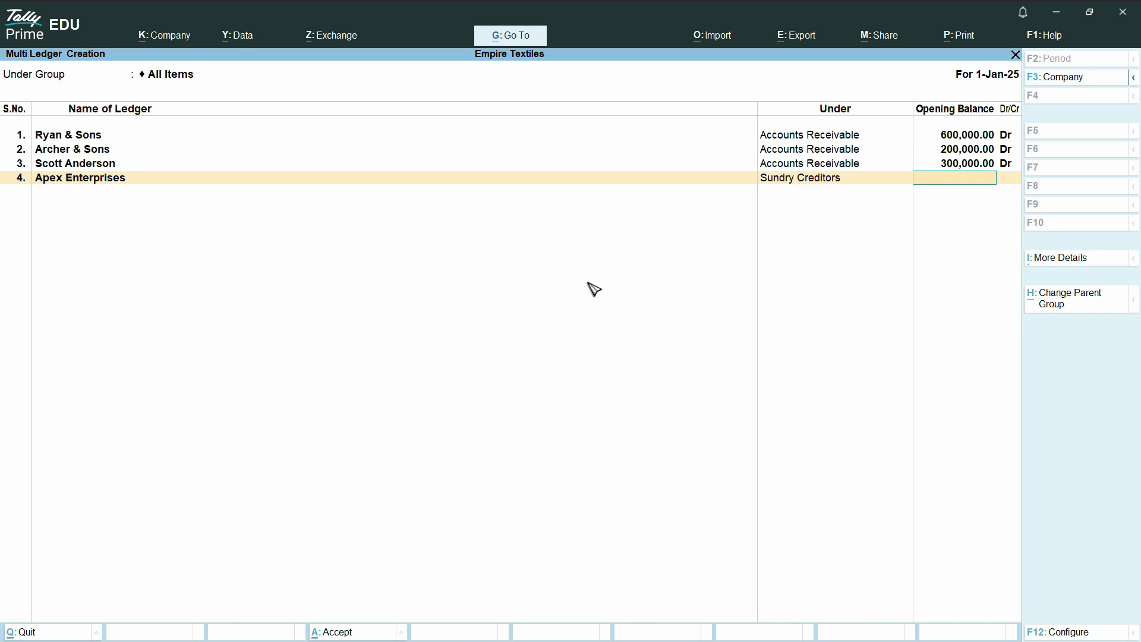
Alter the Sundry Creditors group from within the ledger entry, renaming it Accounts Payable, and save it
{"action": "key", "text": "BackSpace"}
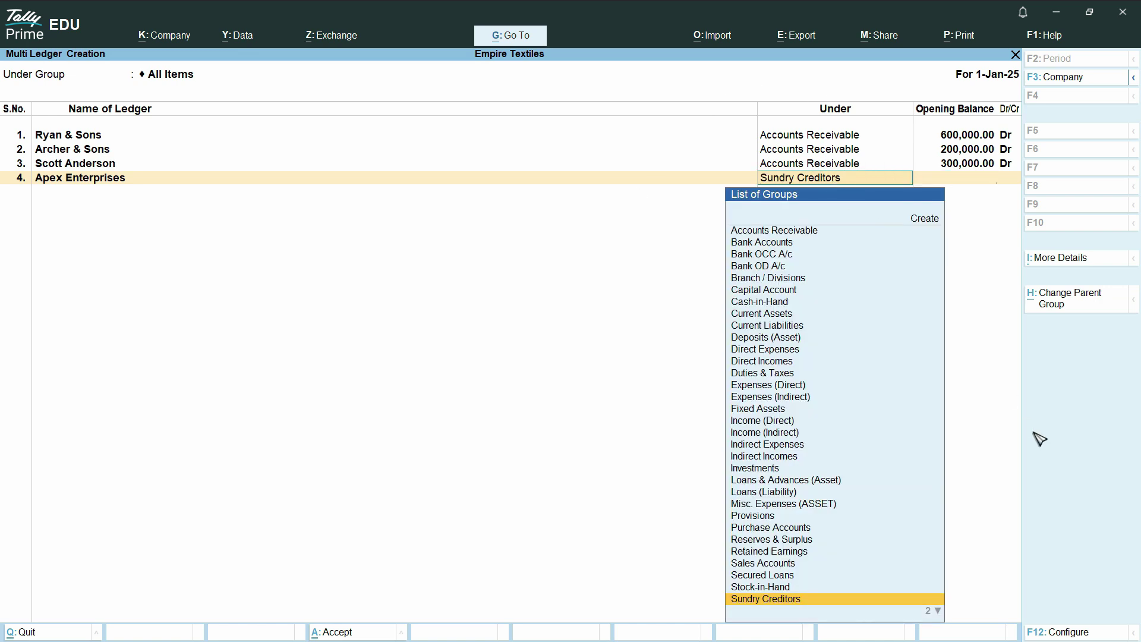
{"action": "key", "text": "ctrl"}
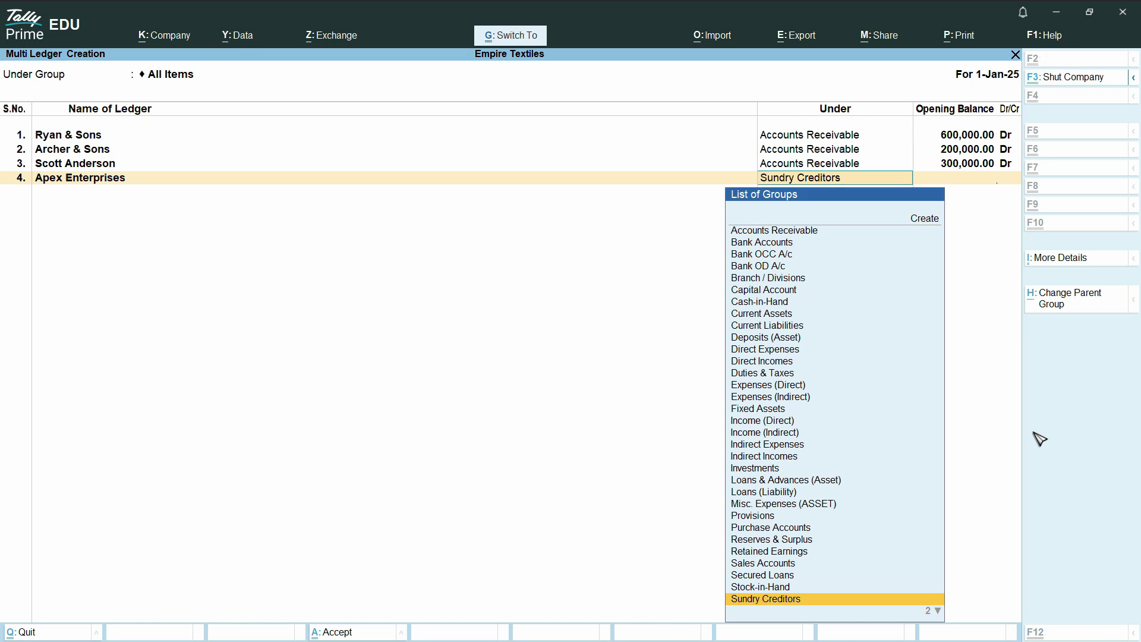
{"action": "key", "text": "ctrl+Return"}
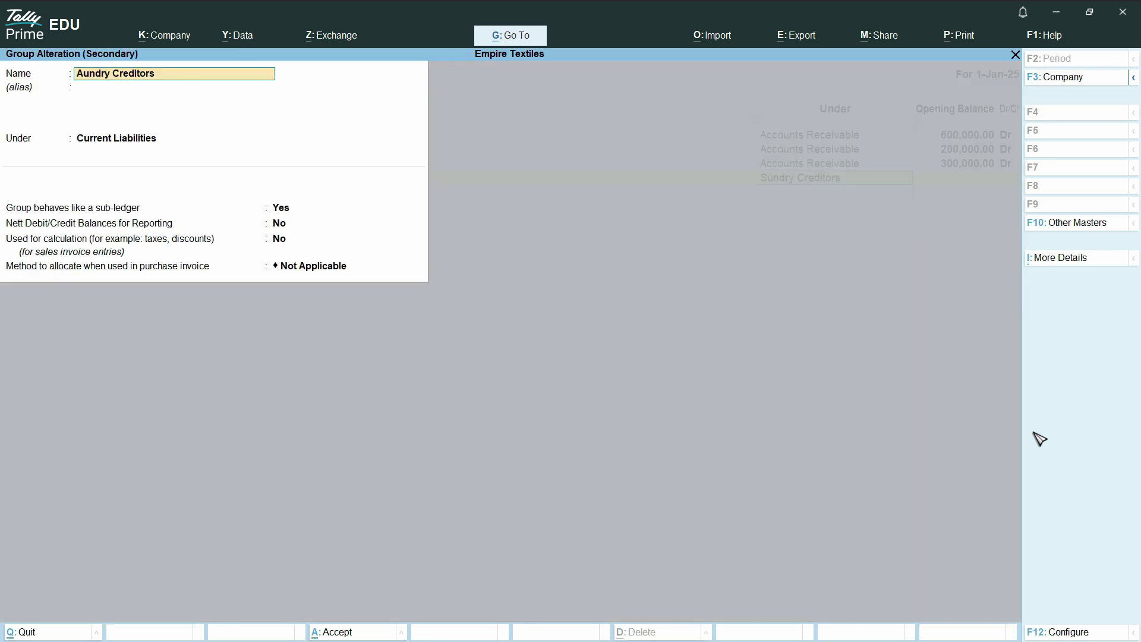
{"action": "type", "text": "Accounts Payable"}
{"action": "key", "text": "ctrl"}
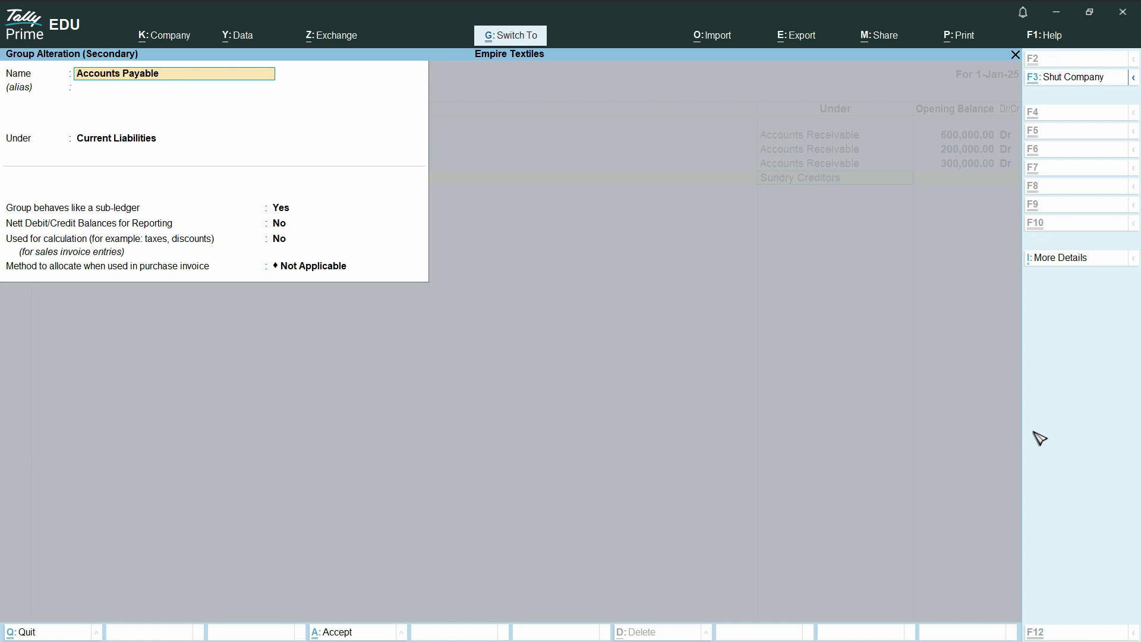
{"action": "key", "text": "ctrl"}
{"action": "key", "text": "ctrl+a"}
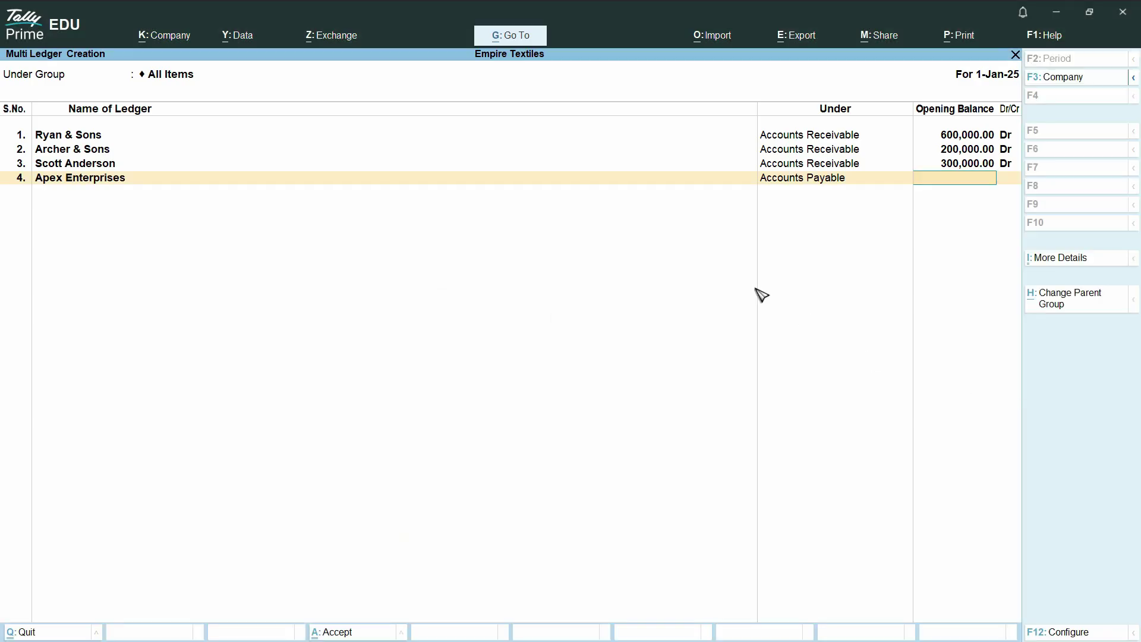
Enter an opening balance of 270,000 Cr for Apex Enterprises and leave its bill-wise breakup empty
{"action": "type", "text": "270000"}
{"action": "key", "text": "Return"}
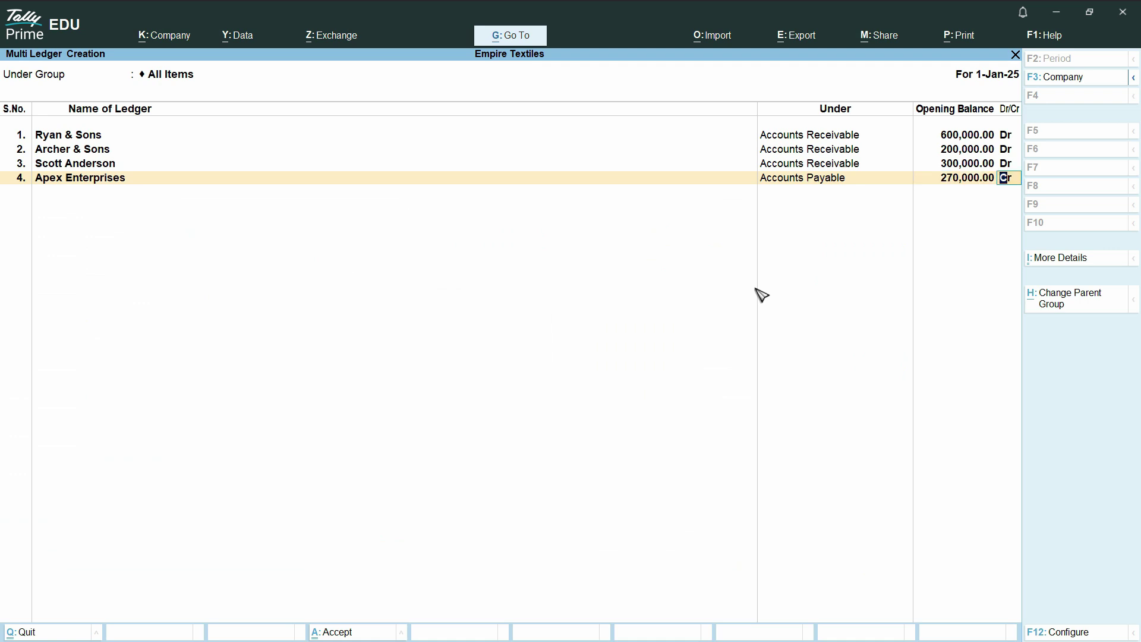
{"action": "key", "text": "Return"}
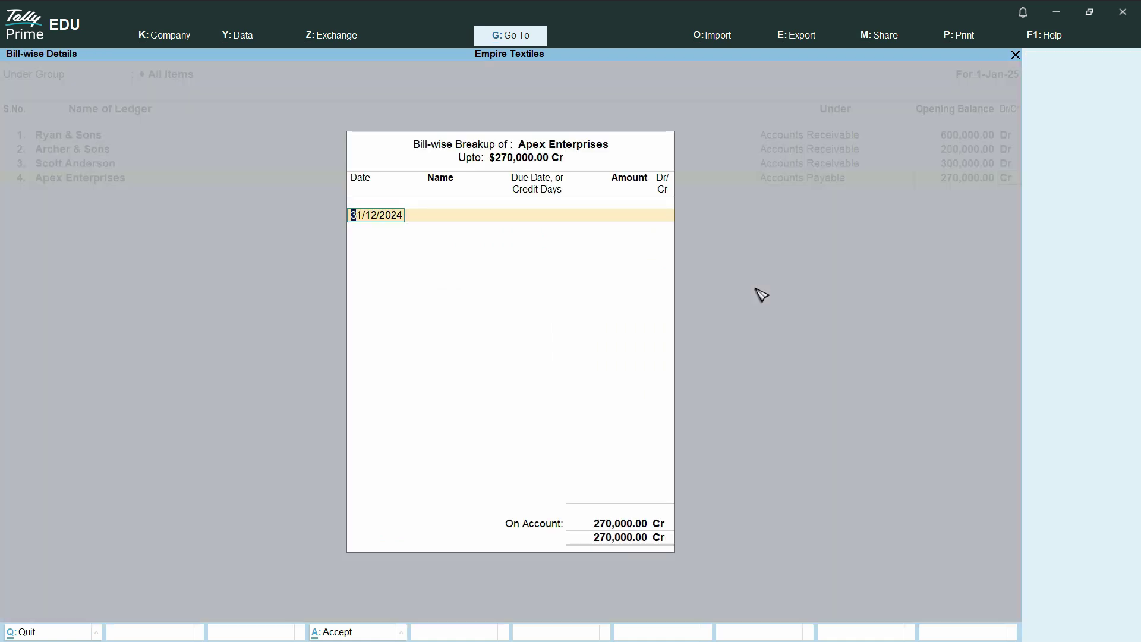
{"action": "key", "text": "Return"}
{"action": "key", "text": "Return"}
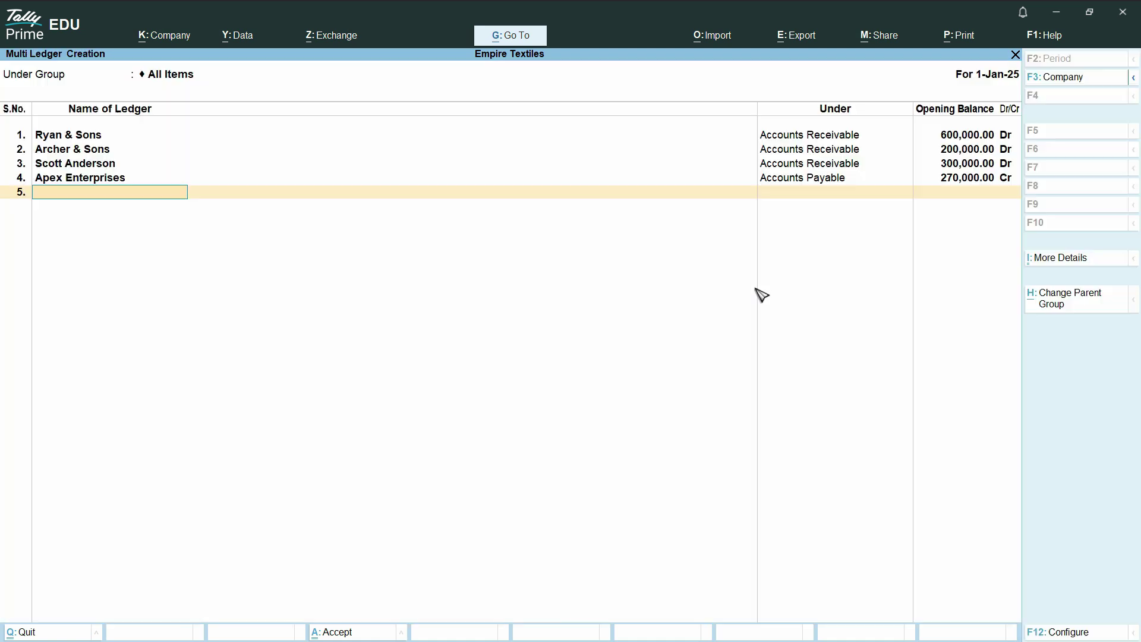
Add a fifth ledger named Wallace & Sons, copied from the Excel Supplier Details table, under Accounts Payable
{"action": "key", "text": "alt+Tab"}
{"action": "key", "text": "Down"}
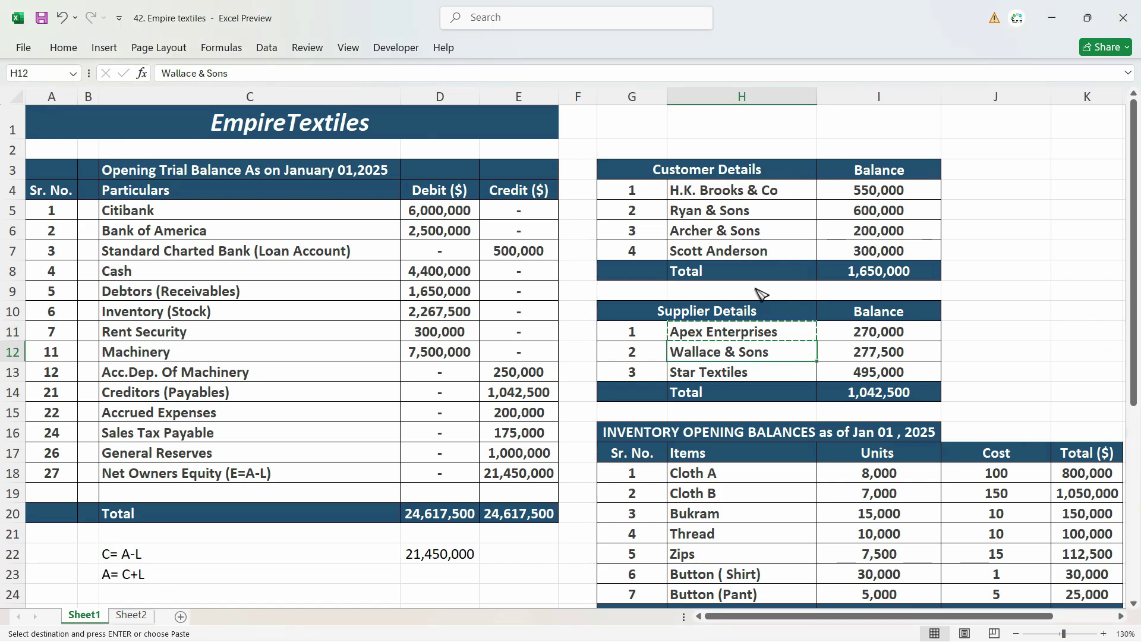
{"action": "key", "text": "ctrl+c"}
{"action": "key", "text": "alt+Tab"}
{"action": "key", "text": "ctrl+v"}
{"action": "key", "text": "Return"}
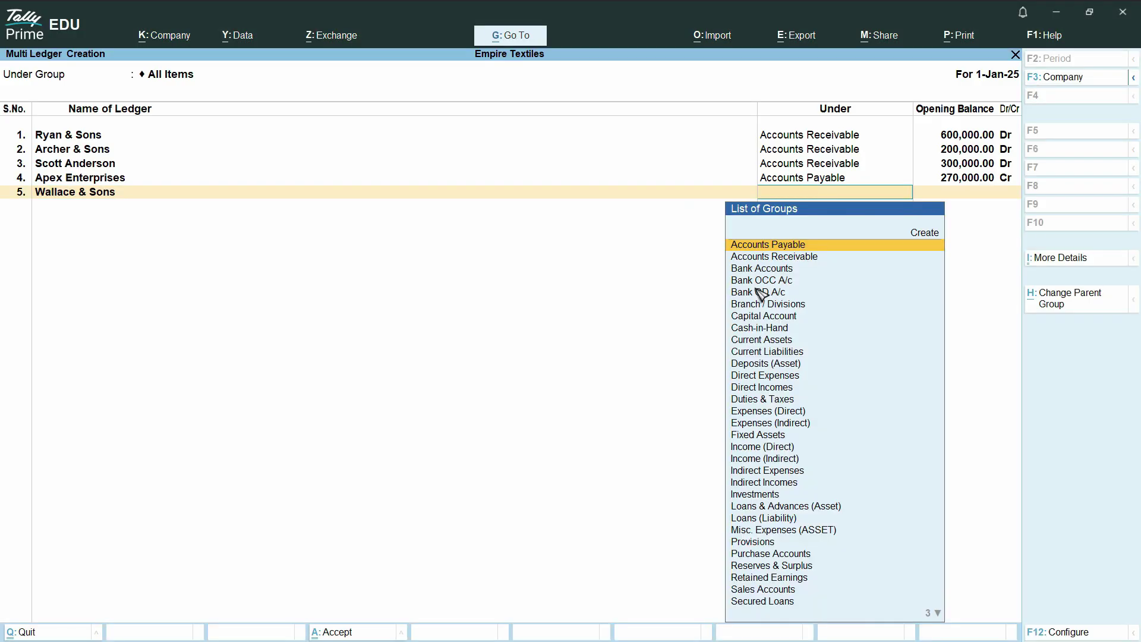
{"action": "key", "text": "Return"}
Put Wallace & Sons under Accounts Payable with an opening balance of 277,500 Cr copied from Excel, leaving its bill-wise breakup empty
{"action": "key", "text": "alt+Tab"}
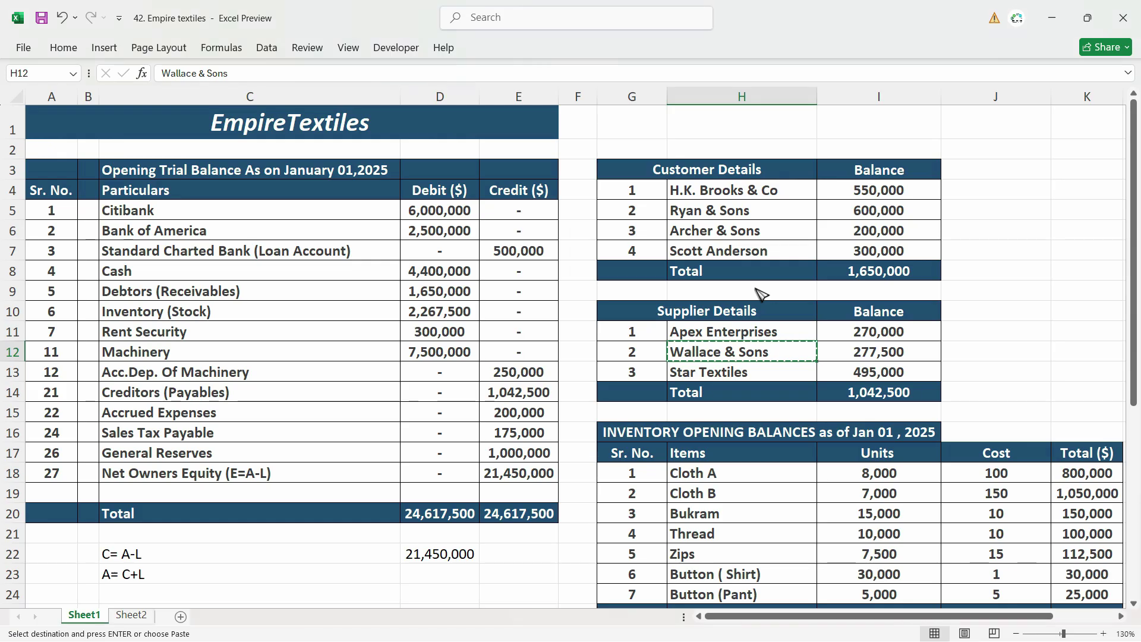
{"action": "key", "text": "alt+Tab"}
{"action": "key", "text": "alt+Tab"}
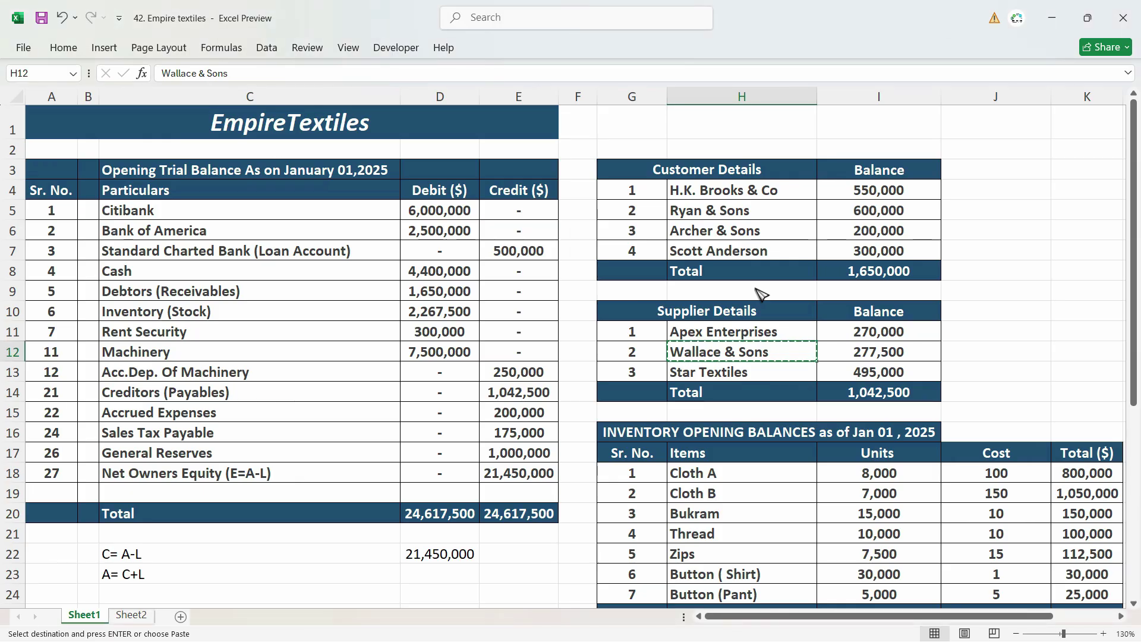
{"action": "key", "text": "Right"}
{"action": "key", "text": "ctrl+c"}
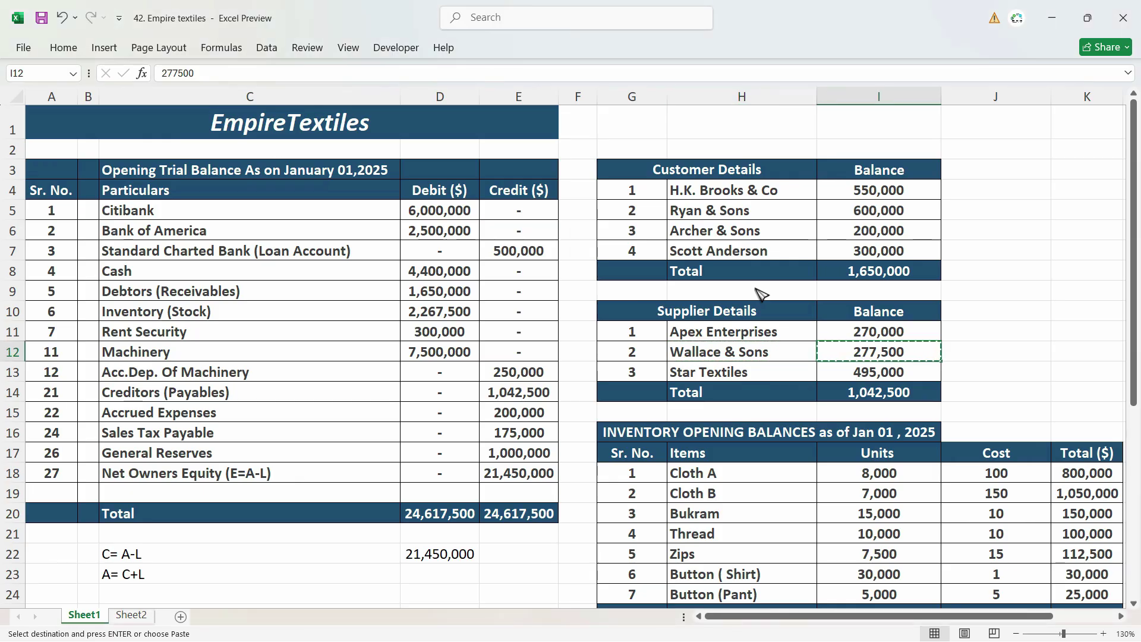
{"action": "key", "text": "alt+Tab"}
{"action": "key", "text": "ctrl+alt+v"}
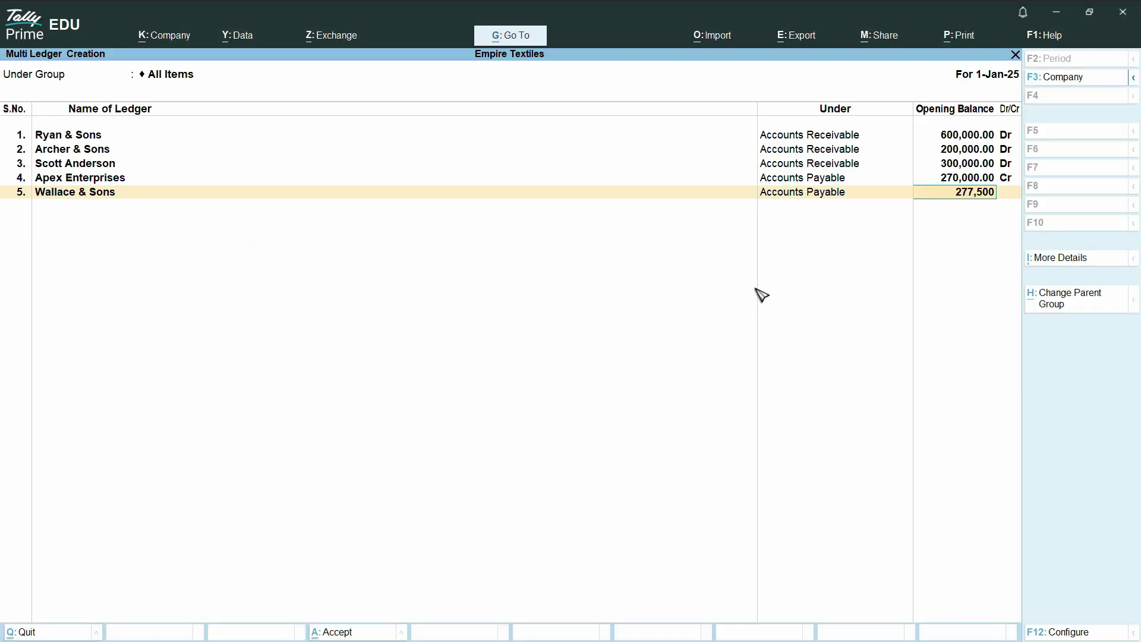
{"action": "key", "text": "Return"}
{"action": "key", "text": "Return"}
{"action": "key", "text": "Return"}
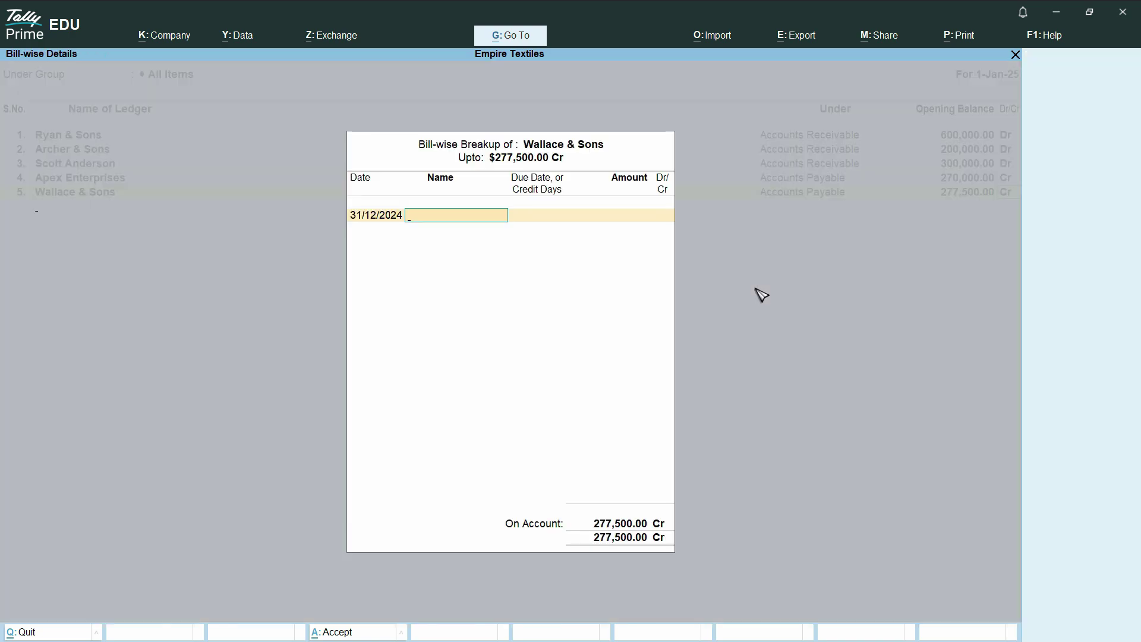
{"action": "key", "text": "Return"}
Add a sixth ledger named Star Textiles, copied from the Excel Supplier Details table, under Accounts Payable
{"action": "key", "text": "alt+Tab"}
{"action": "key", "text": "Down"}
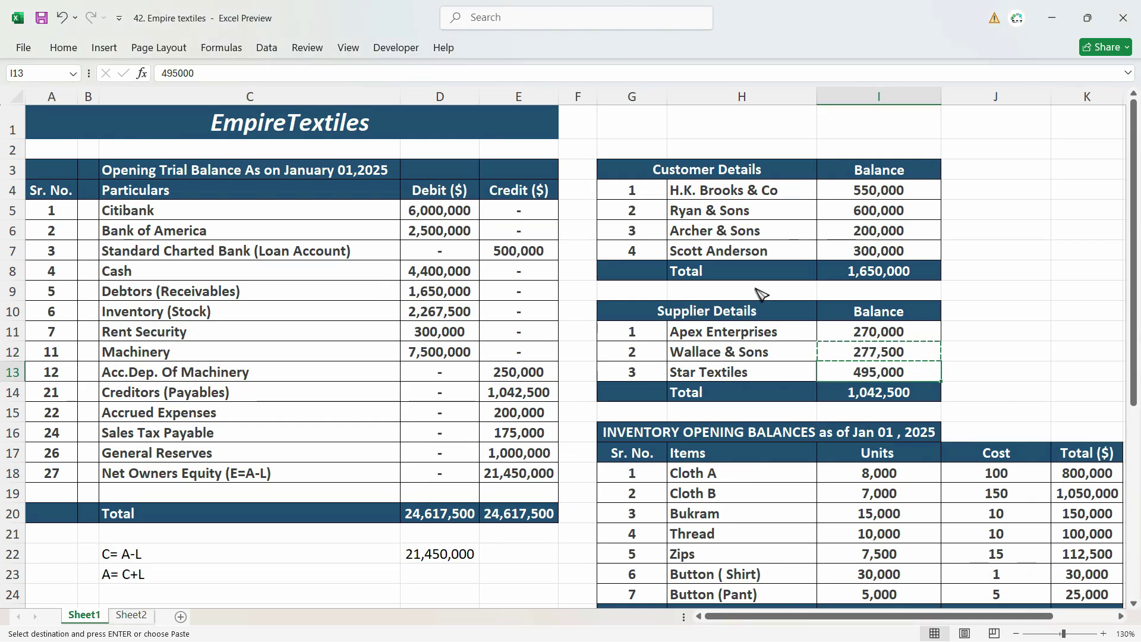
{"action": "key", "text": "Left"}
{"action": "key", "text": "ctrl+c"}
{"action": "key", "text": "alt+Tab"}
{"action": "key", "text": "ctrl+alt+v"}
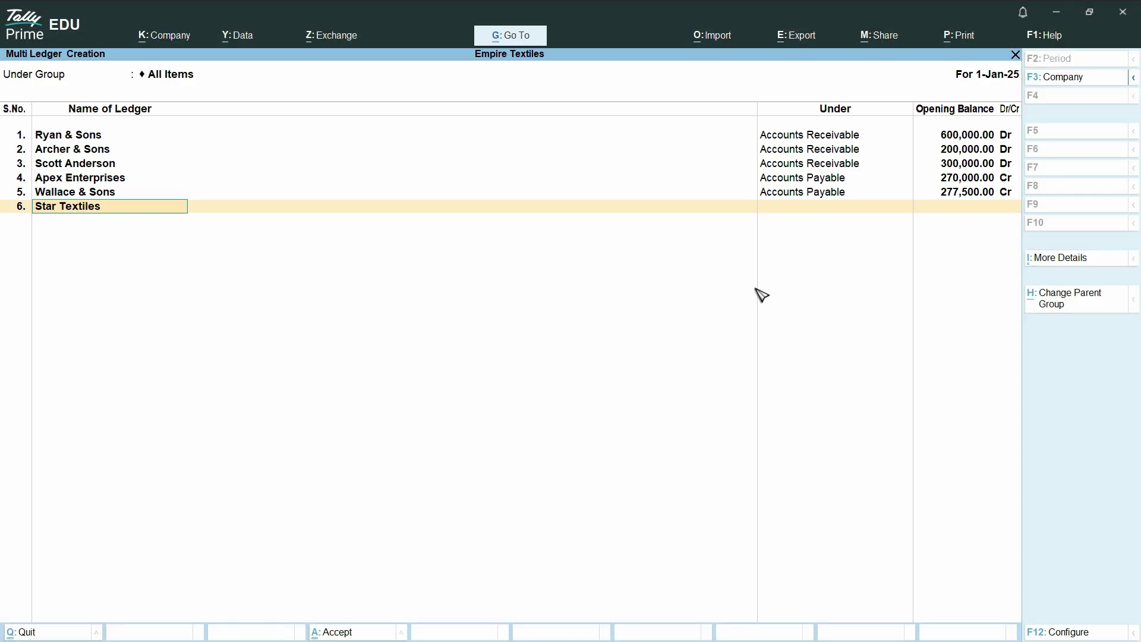
{"action": "key", "text": "Return"}
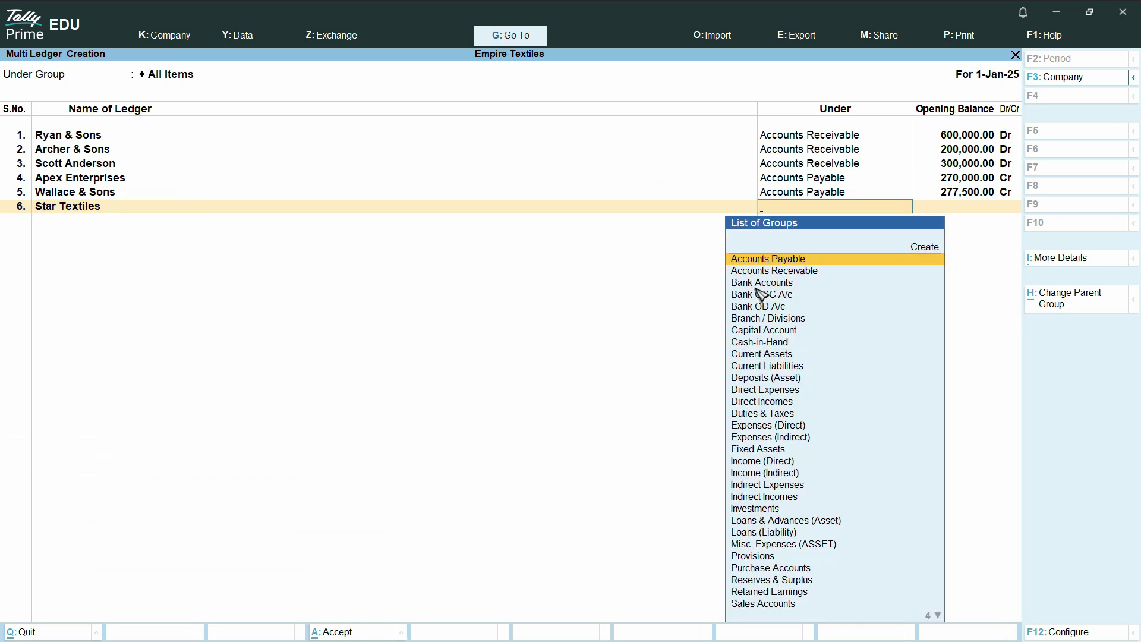
{"action": "key", "text": "Return"}
Enter an opening balance of 495,000 Cr for Star Textiles without a bill-wise breakup, and save the multi-ledger creation
{"action": "key", "text": "alt+Tab"}
{"action": "key", "text": "Right"}
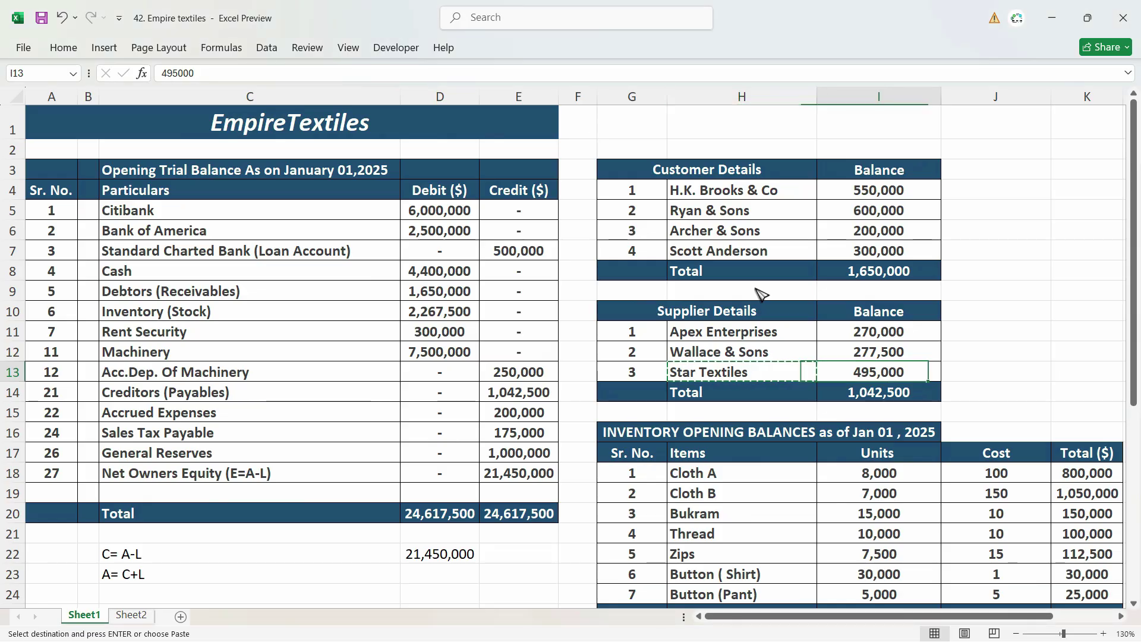
{"action": "key", "text": "ctrl+c"}
{"action": "key", "text": "alt+Tab"}
{"action": "key", "text": "ctrl+alt+v"}
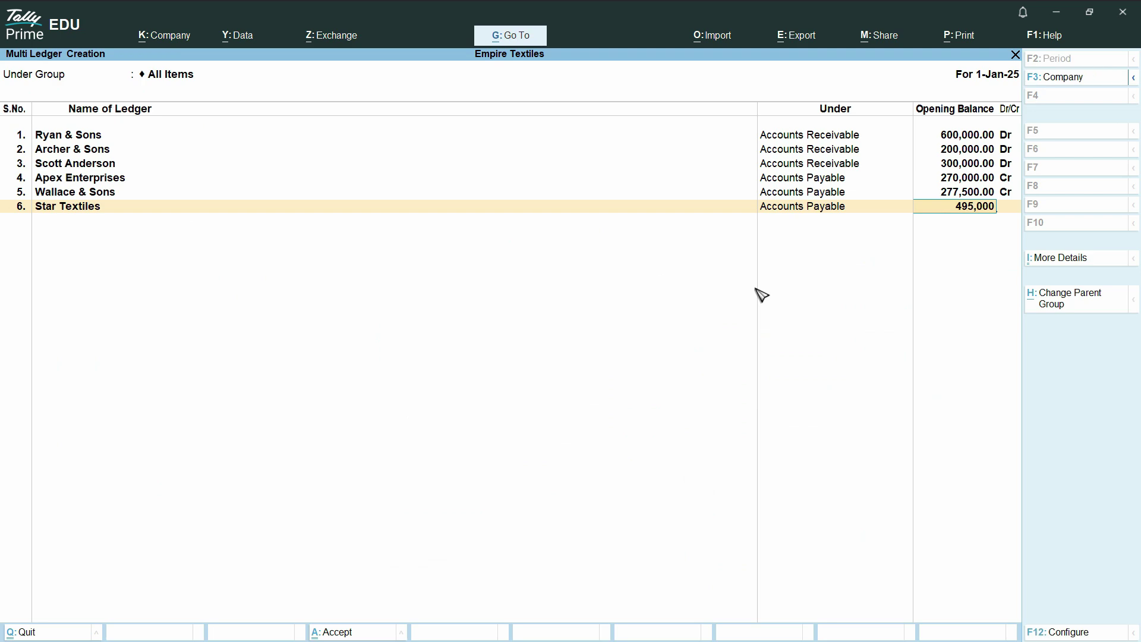
{"action": "key", "text": "Return"}
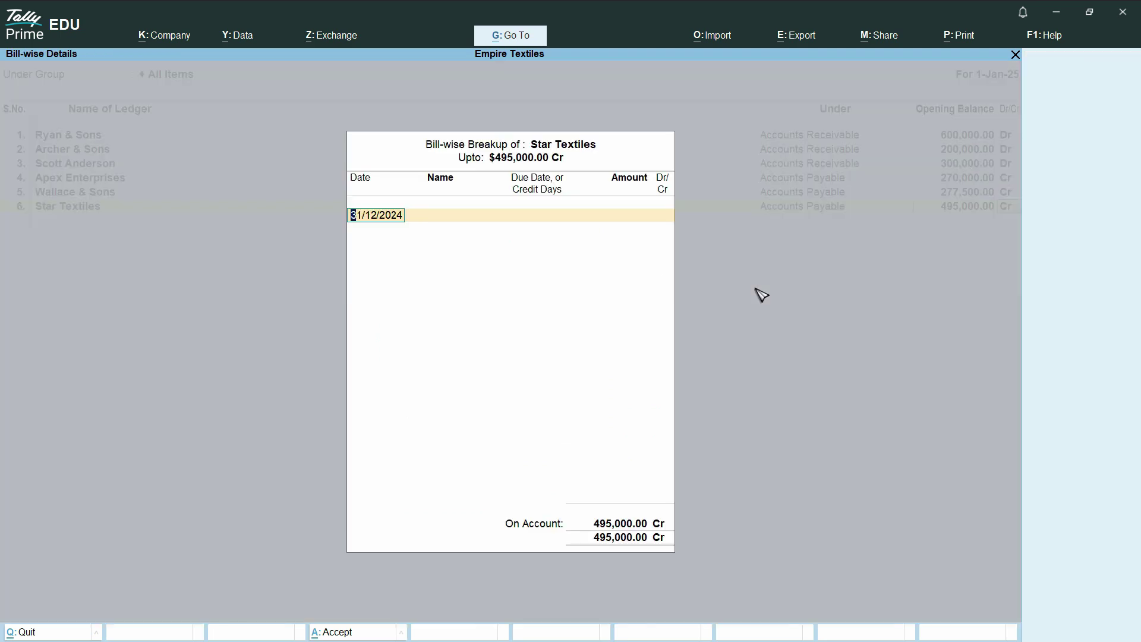
{"action": "key", "text": "Return"}
{"action": "key", "text": "Return"}
{"action": "key", "text": "ctrl"}
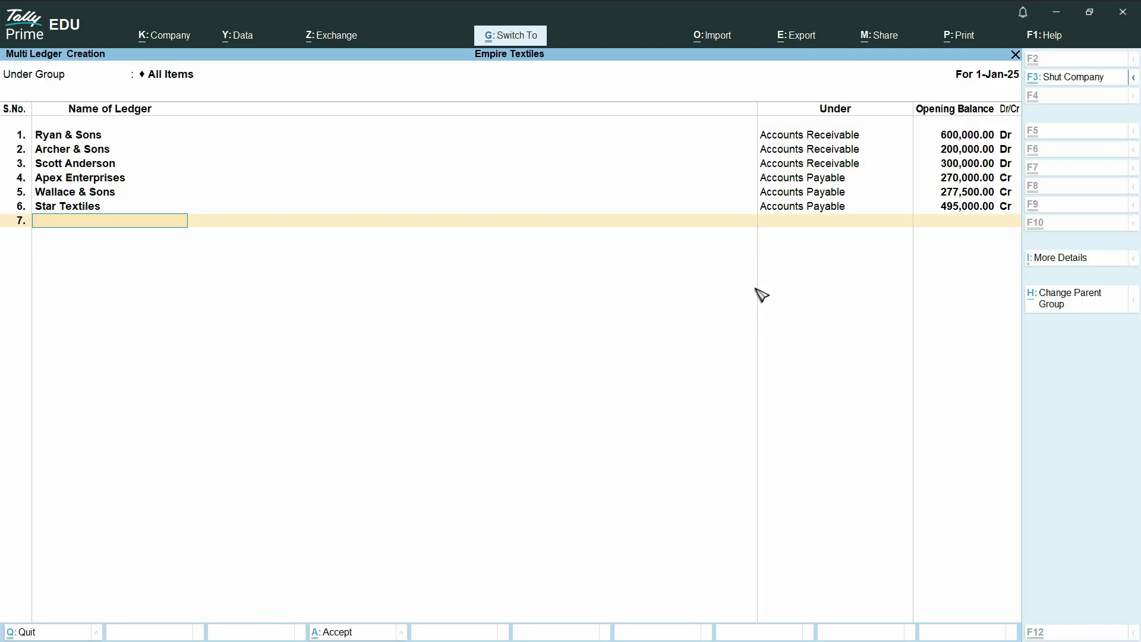
{"action": "key", "text": "ctrl+a"}
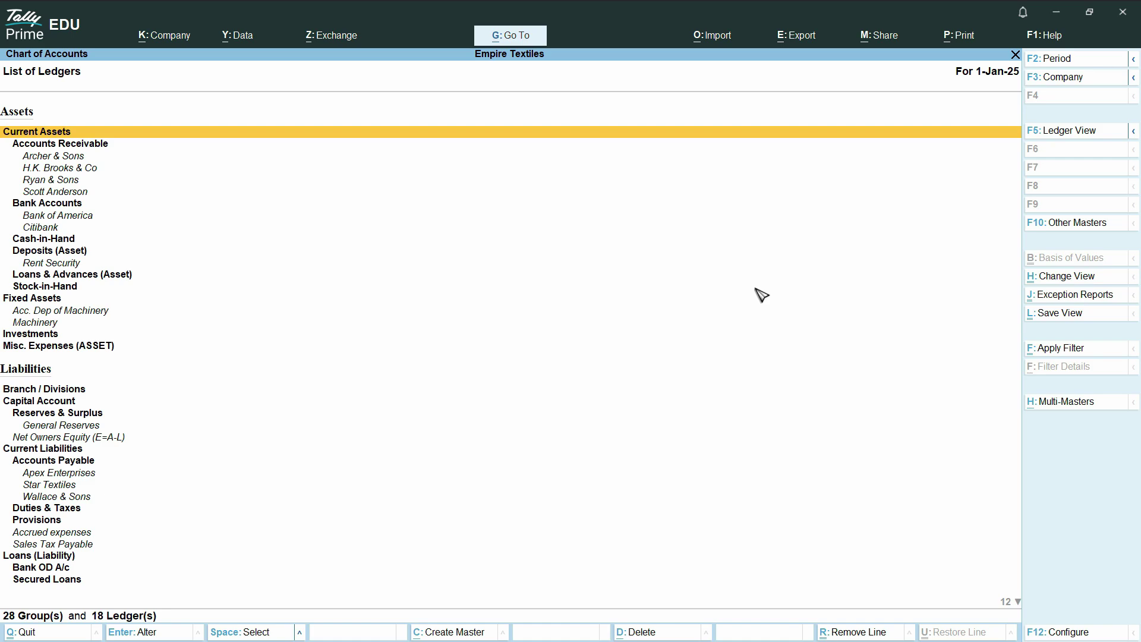
Check the debit and credit totals of the opening trial balance in the Excel sheet
{"action": "key", "text": "alt+Tab"}
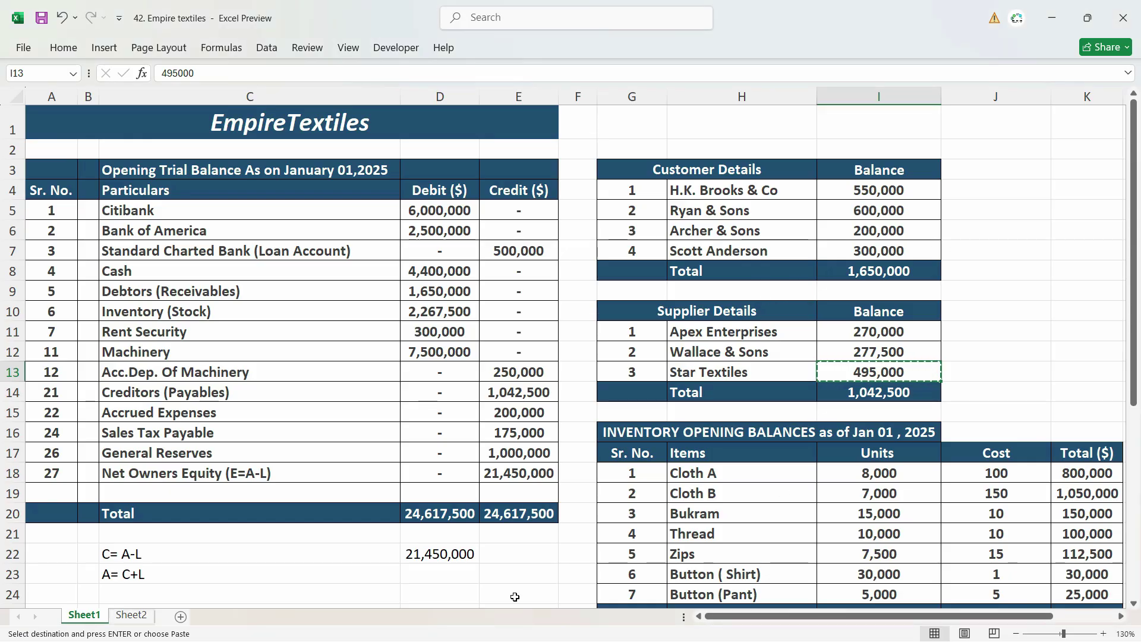
{"action": "left_click", "coordinate": [433, 513]}
{"action": "left_click", "coordinate": [523, 514]}
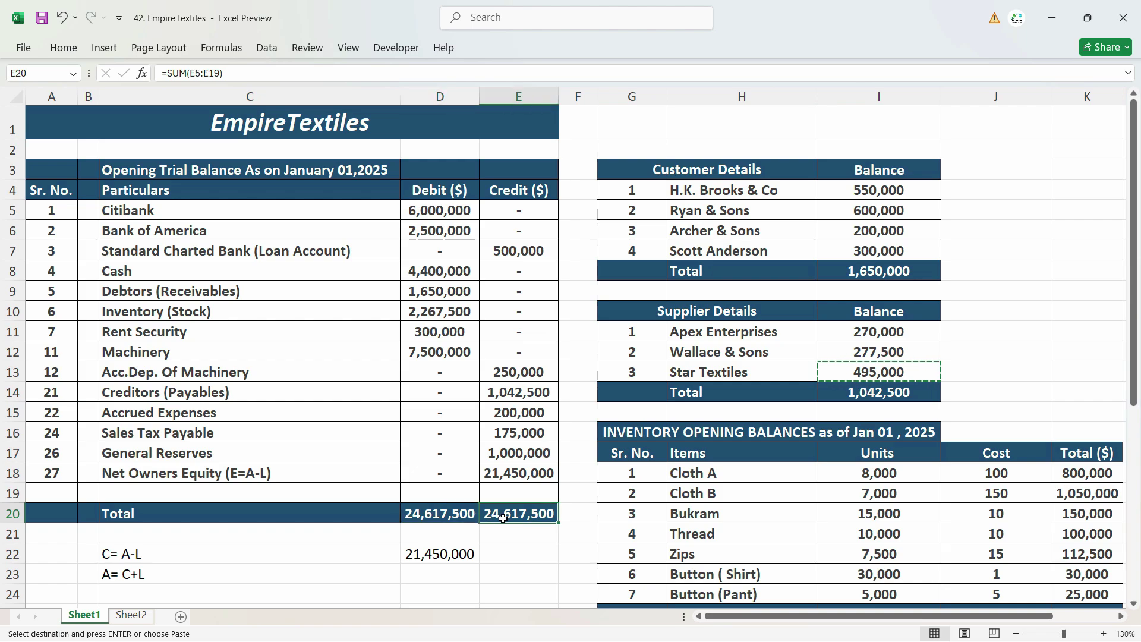
Switch to TallyPrime and open the Trial Balance report in its detailed format
{"action": "key", "text": "alt+Tab"}
{"action": "key", "text": "Escape"}
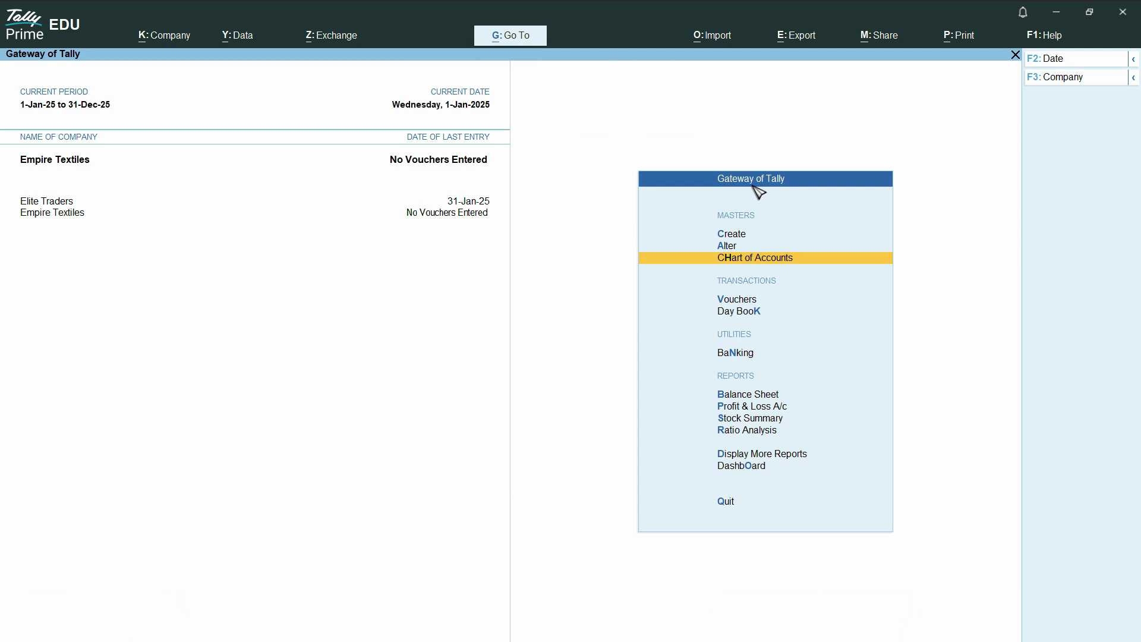
{"action": "left_click", "coordinate": [779, 455]}
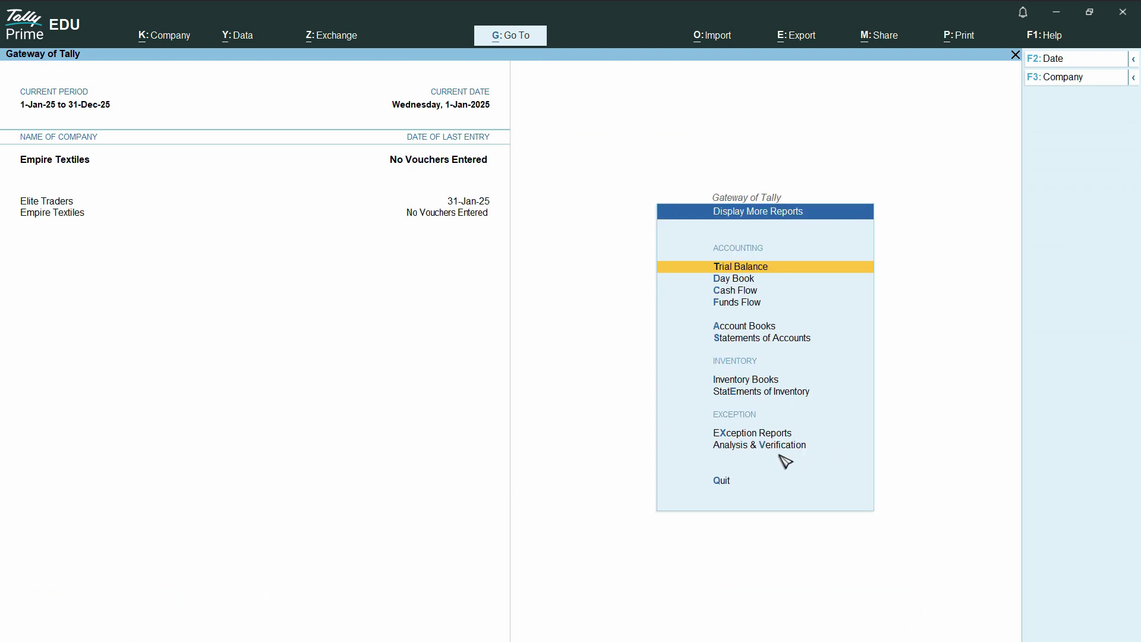
{"action": "left_click", "coordinate": [764, 269]}
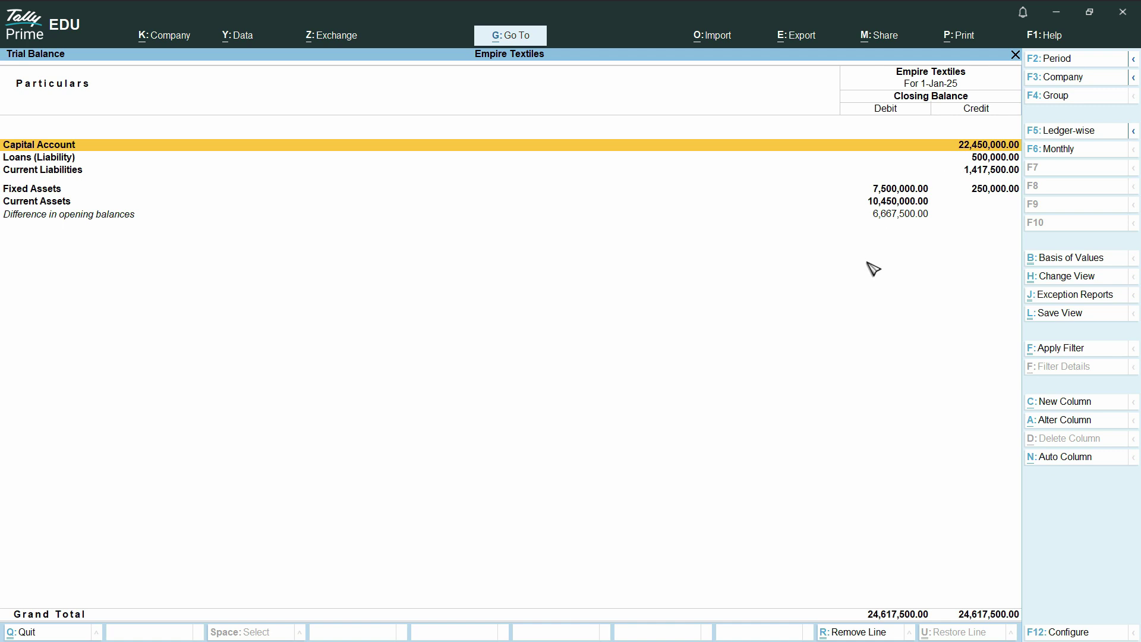
{"action": "key", "text": "alt"}
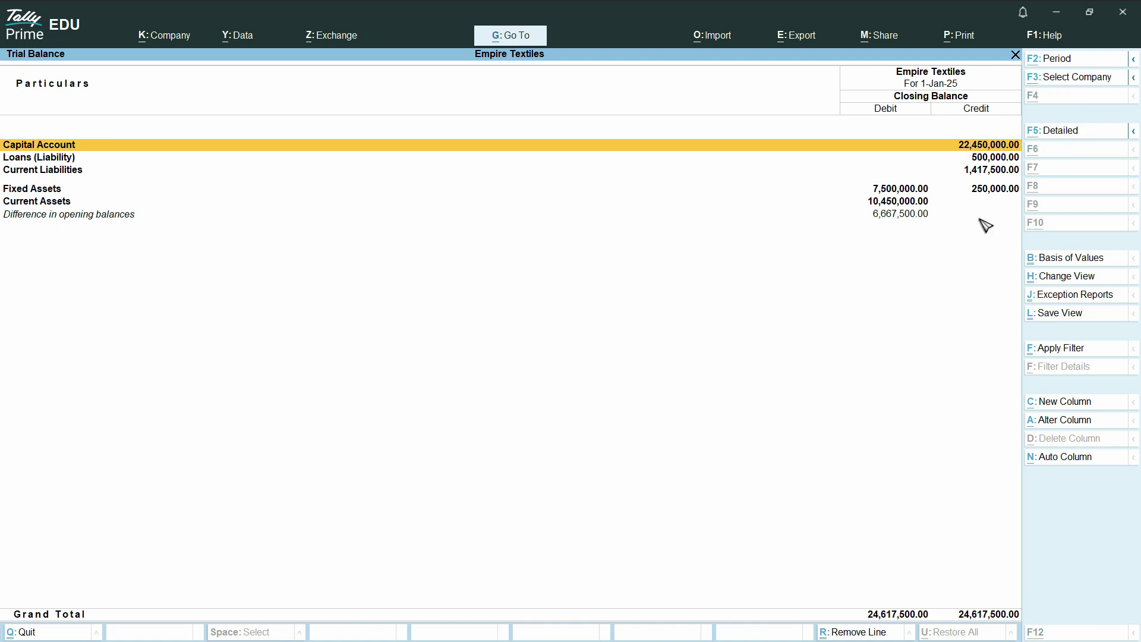
{"action": "key", "text": "alt+F5"}
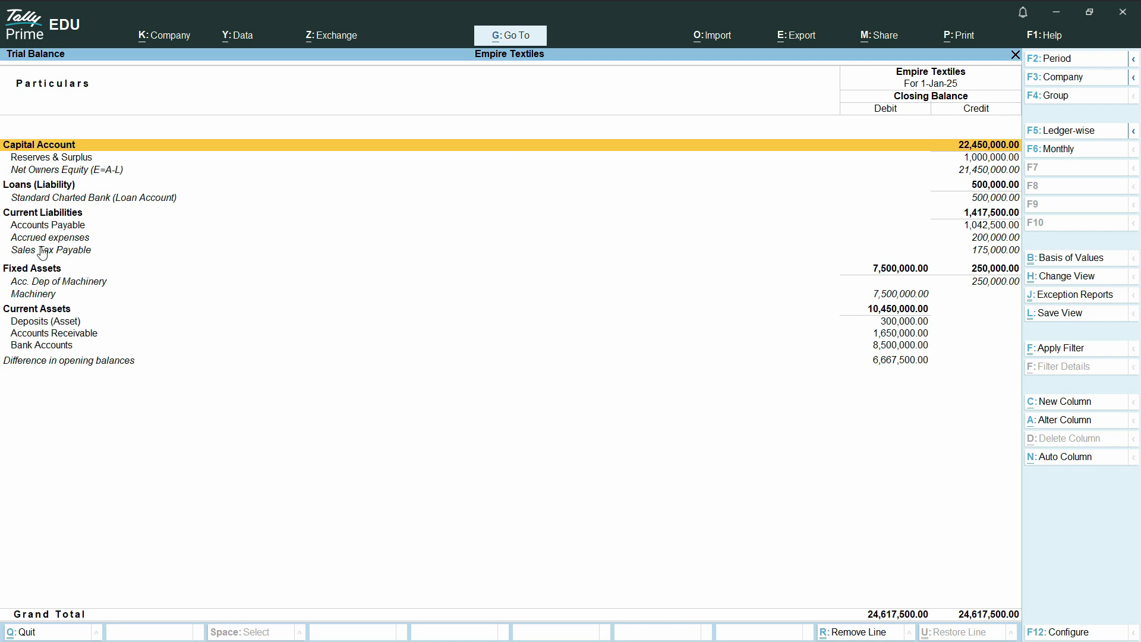
Compare the Accounts Receivable figure in the Trial Balance with the customer balances and their total in Excel
{"action": "left_click", "coordinate": [981, 253]}
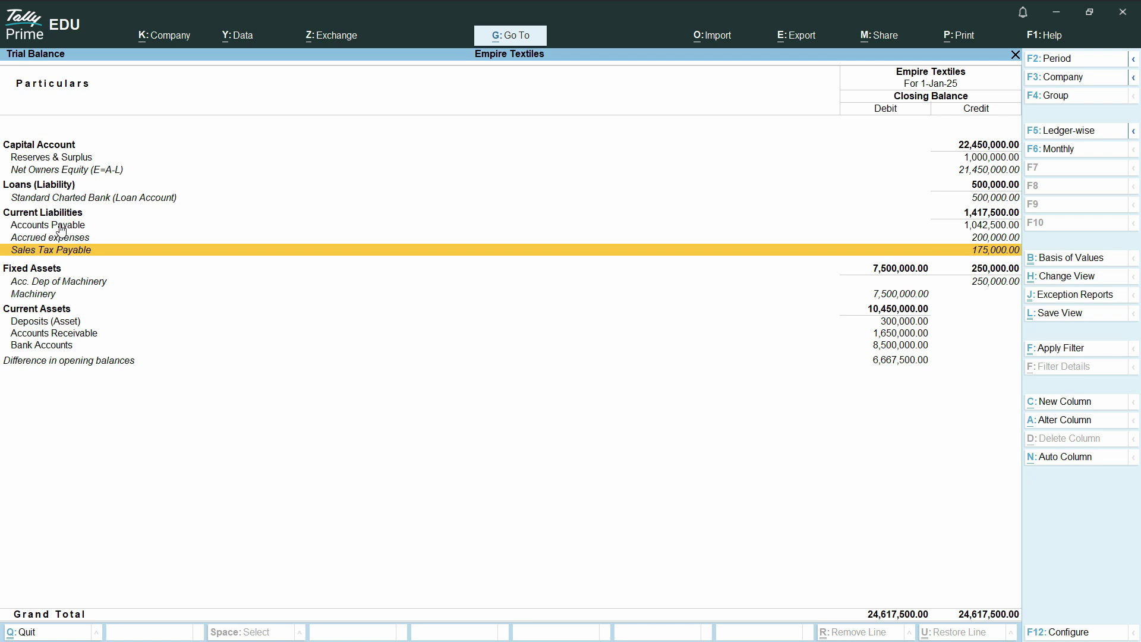
{"action": "left_click", "coordinate": [56, 336]}
{"action": "key", "text": "alt+Tab"}
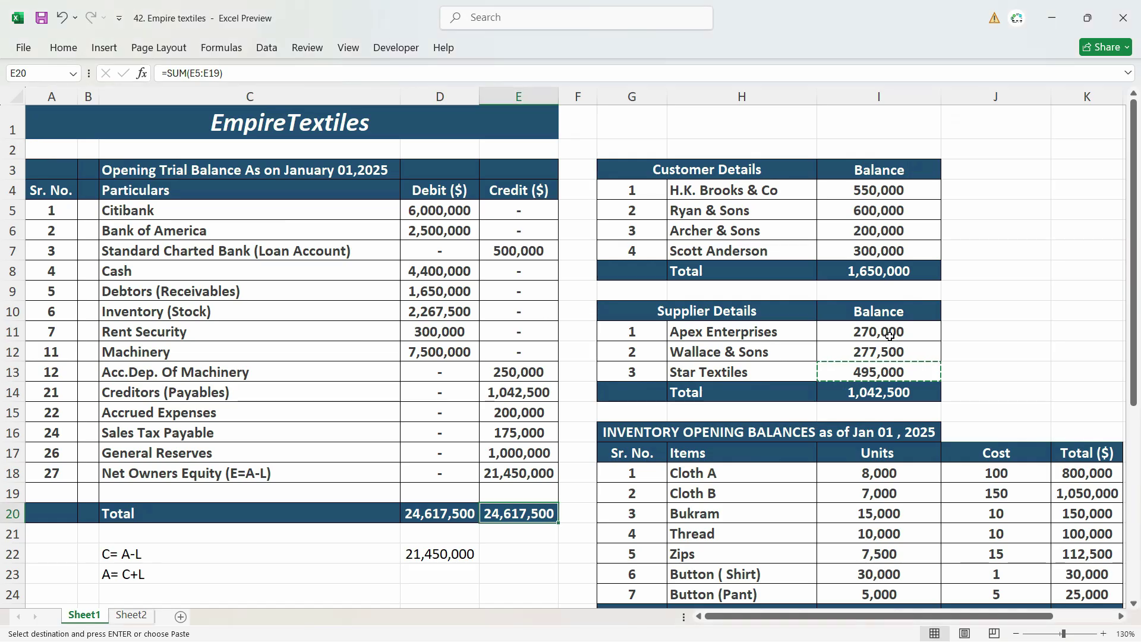
{"action": "left_click", "coordinate": [885, 271]}
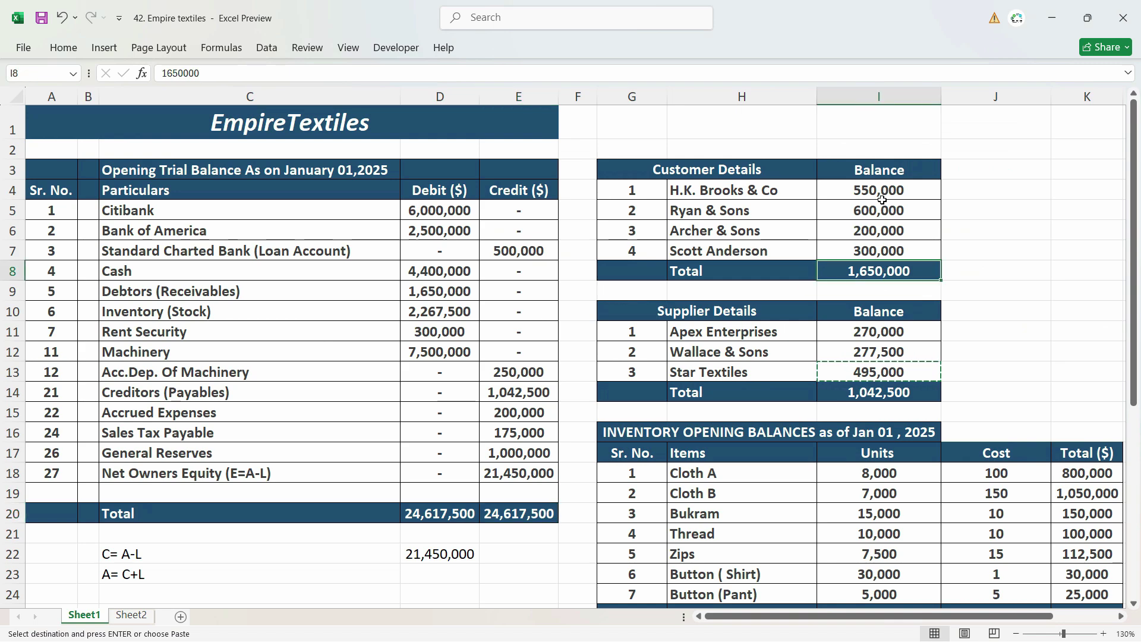
{"action": "left_click_drag", "start_coordinate": [882, 199], "coordinate": [875, 258]}
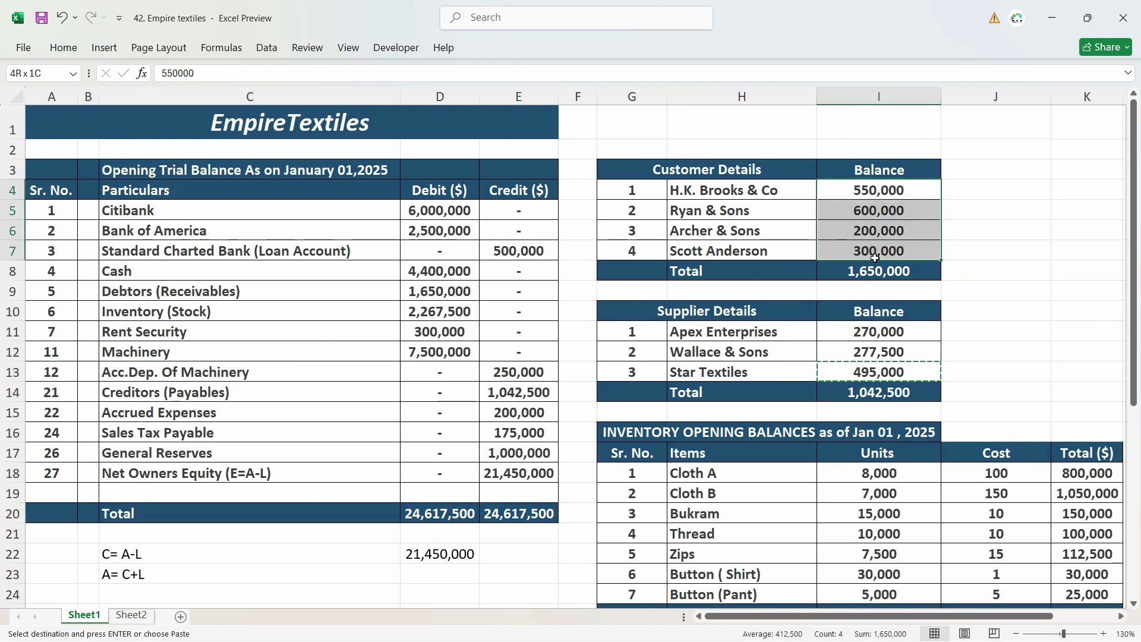
{"action": "key", "text": "alt+Tab"}
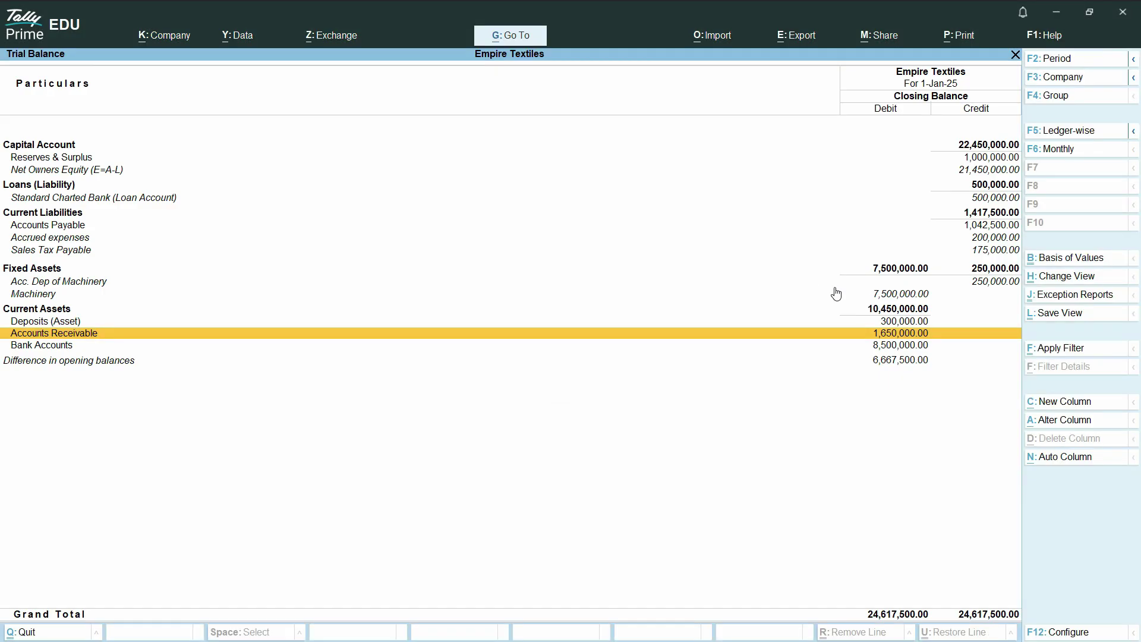
Open the Accounts Receivable group summary and compare the Archer & Sons and H.K. Brooks & Co balances with Excel
{"action": "left_click", "coordinate": [899, 339]}
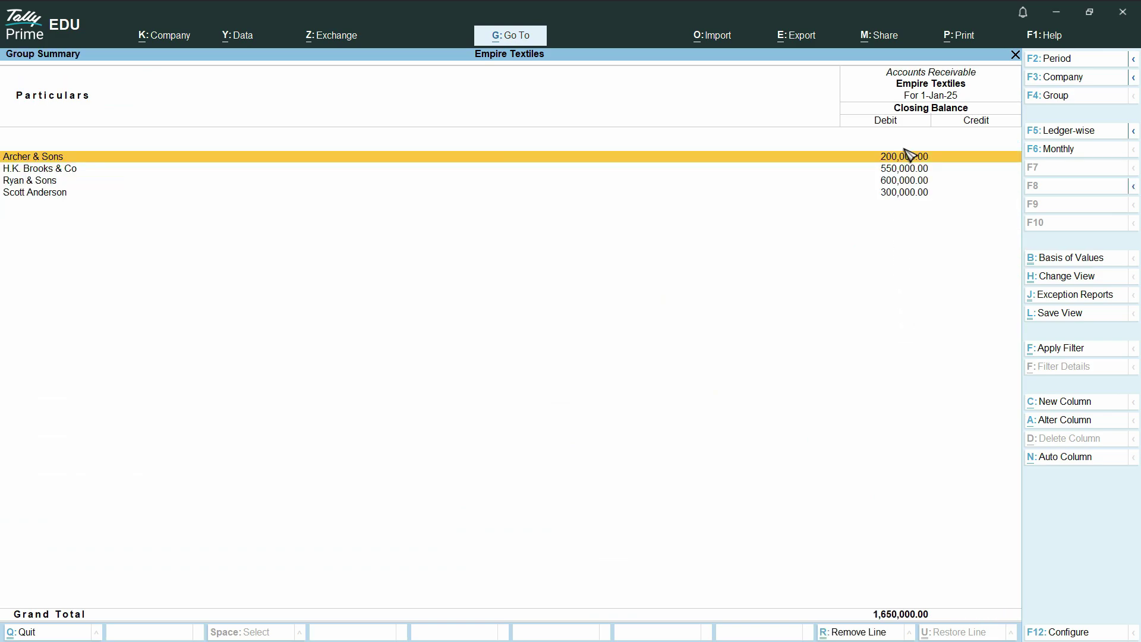
{"action": "key", "text": "alt+Tab"}
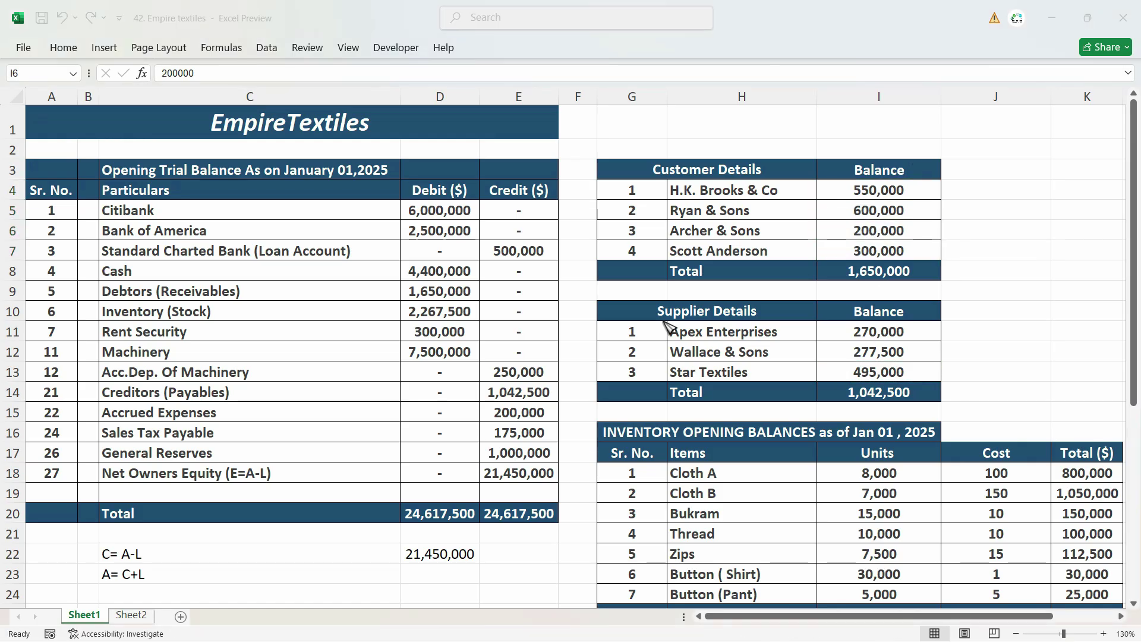
{"action": "key", "text": "alt+Tab"}
{"action": "left_click", "coordinate": [918, 170]}
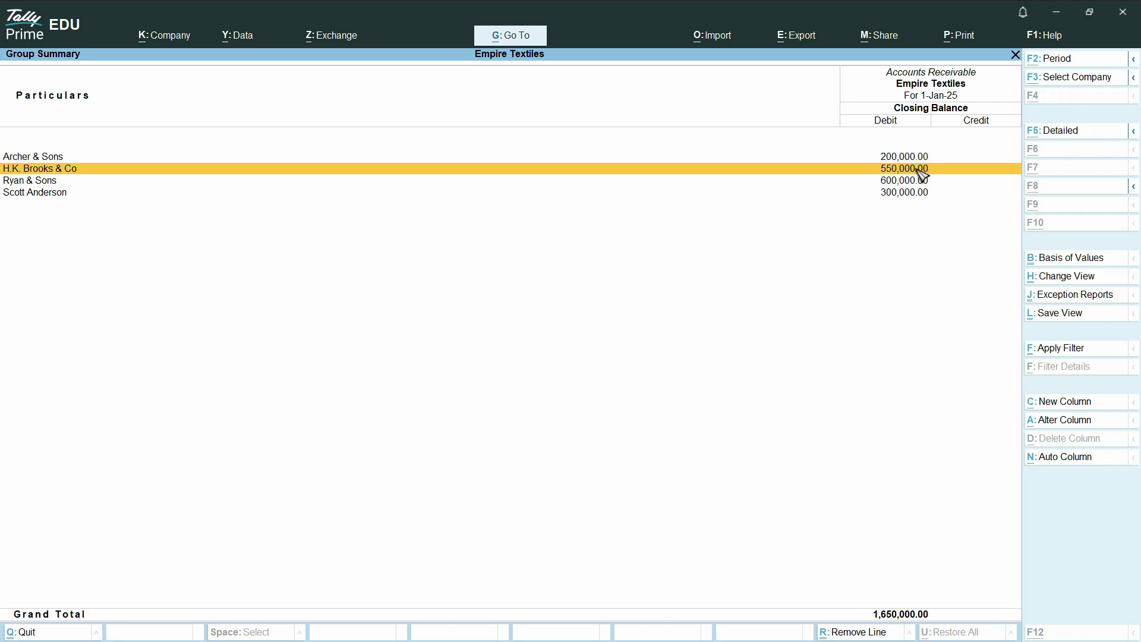
{"action": "key", "text": "alt+Tab"}
{"action": "key", "text": "alt+Tab"}
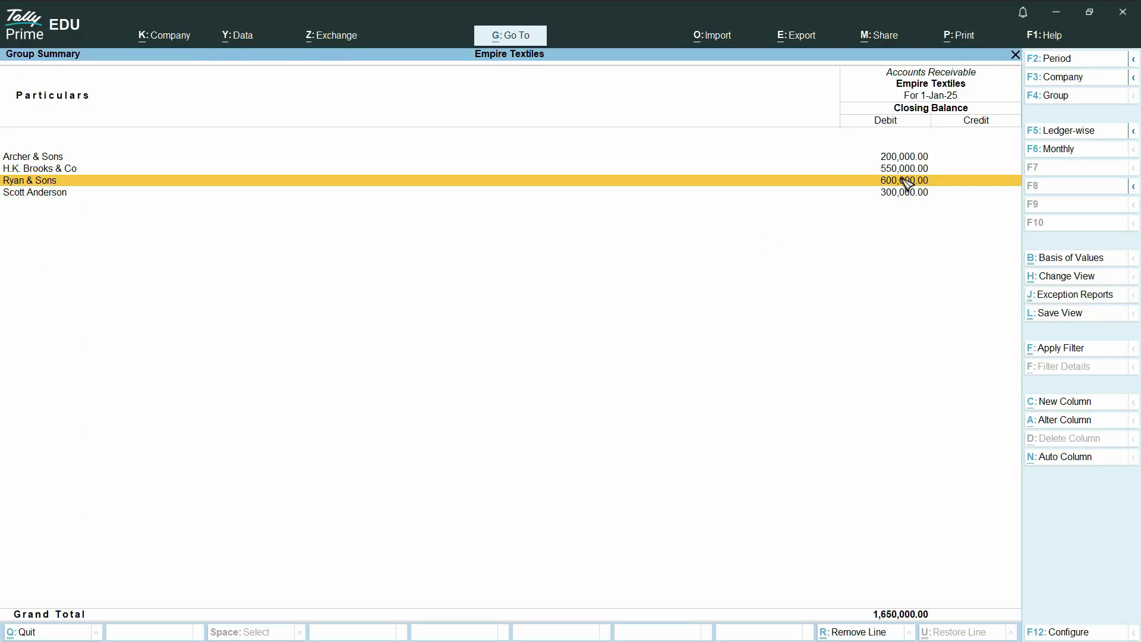
Check the Ryan & Sons balance, the last customer's balance and the group total against Excel, and return to the Trial Balance
{"action": "key", "text": "alt+Tab"}
{"action": "left_click", "coordinate": [892, 211]}
{"action": "key", "text": "alt+Tab"}
{"action": "left_click", "coordinate": [895, 193]}
{"action": "key", "text": "alt+Tab"}
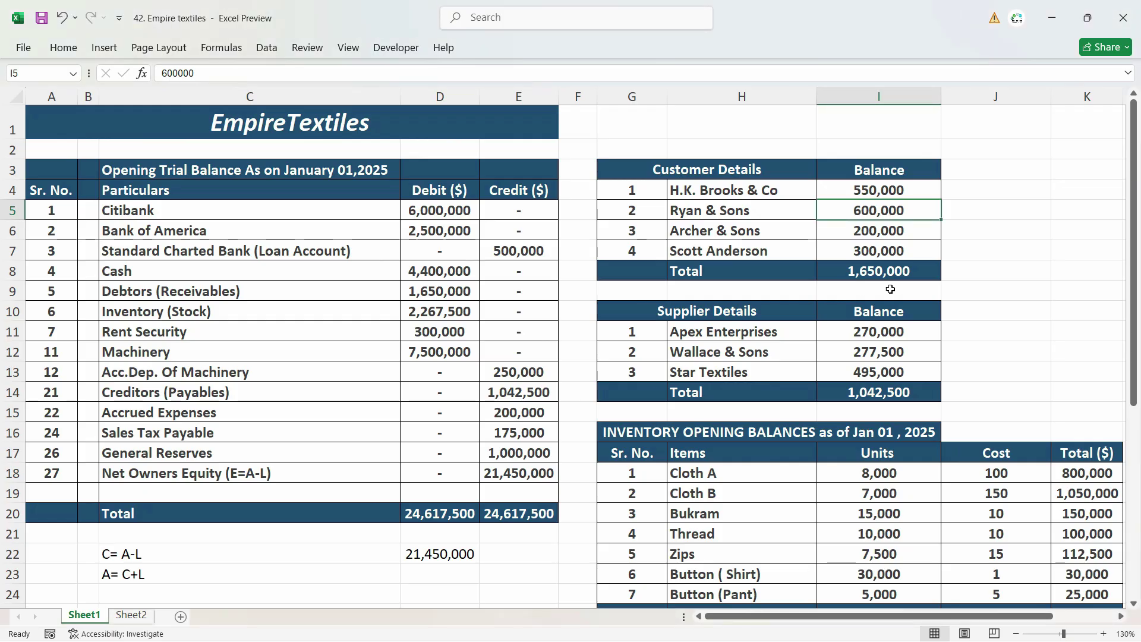
{"action": "left_click", "coordinate": [886, 248]}
{"action": "key", "text": "alt+Tab"}
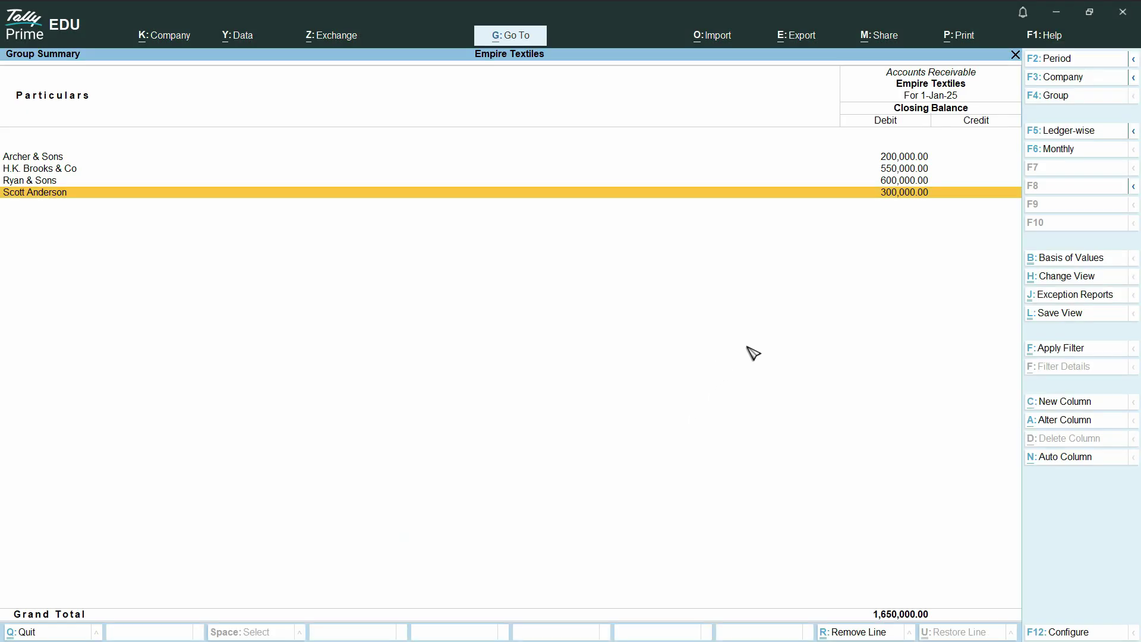
{"action": "key", "text": "alt+Tab"}
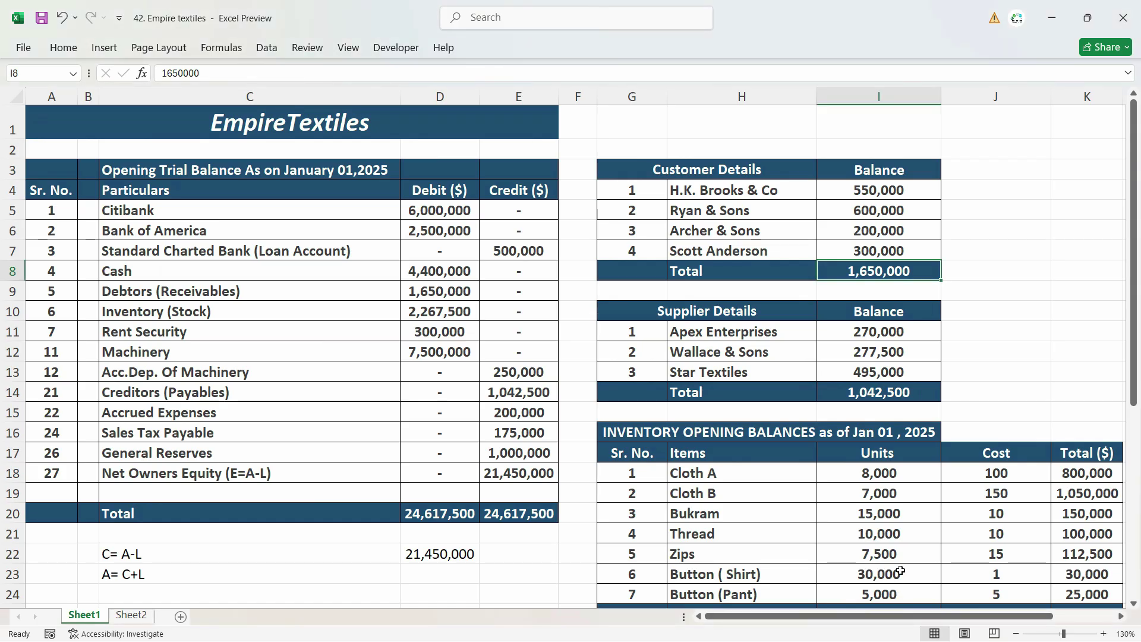
{"action": "key", "text": "alt+Tab"}
{"action": "key", "text": "Escape"}
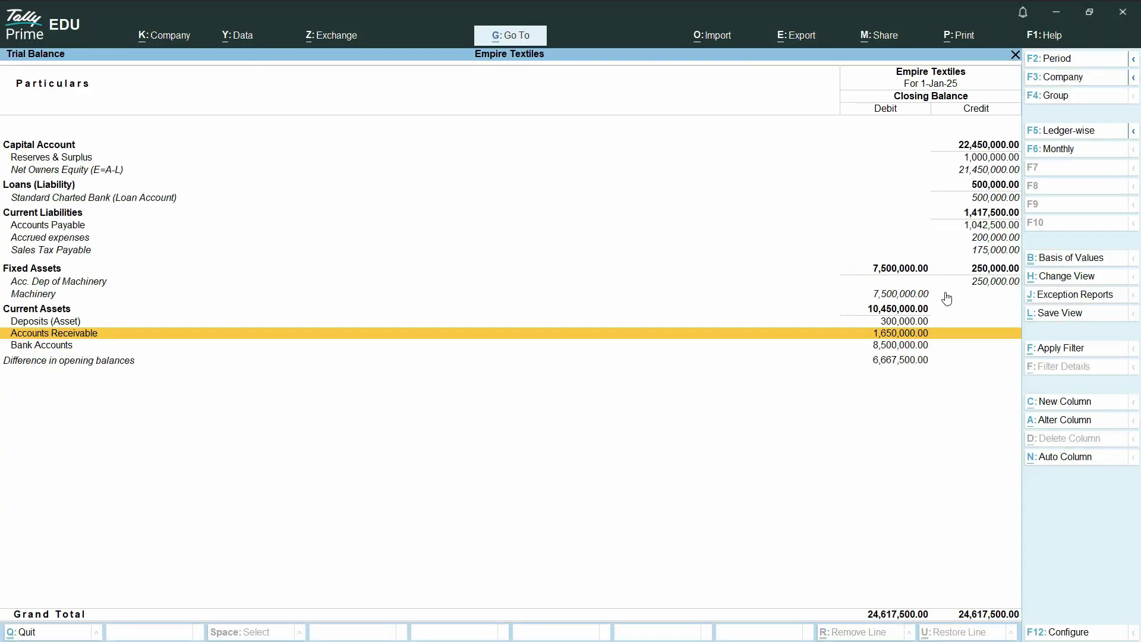
Compare the Accounts Payable figure in the Trial Balance with the Supplier Details total in Excel
{"action": "left_click", "coordinate": [87, 230]}
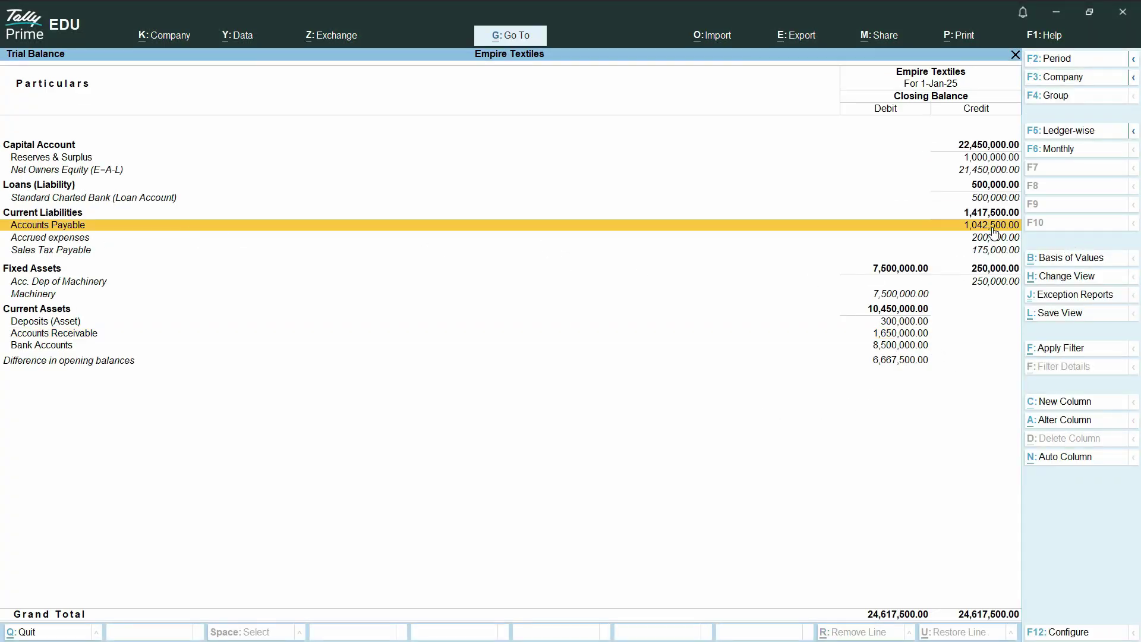
{"action": "key", "text": "alt+Tab"}
{"action": "left_click", "coordinate": [869, 396]}
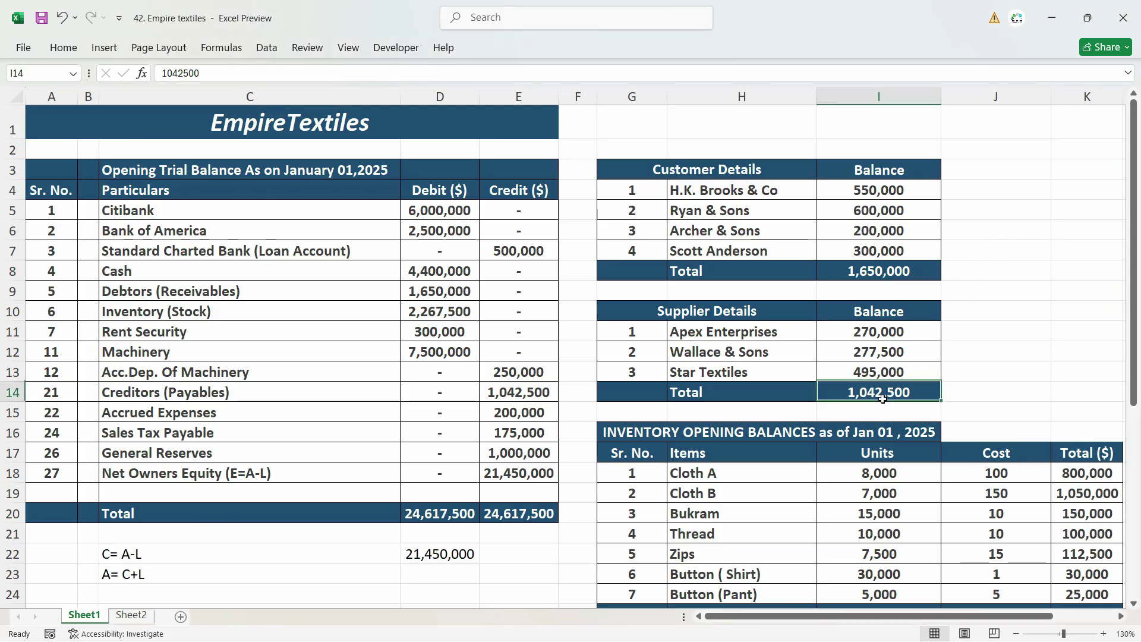
Open the Accounts Payable group summary from the TallyPrime Trial Balance and compare the Apex Enterprises balance with the Excel sheet
{"action": "key", "text": "alt+Tab"}
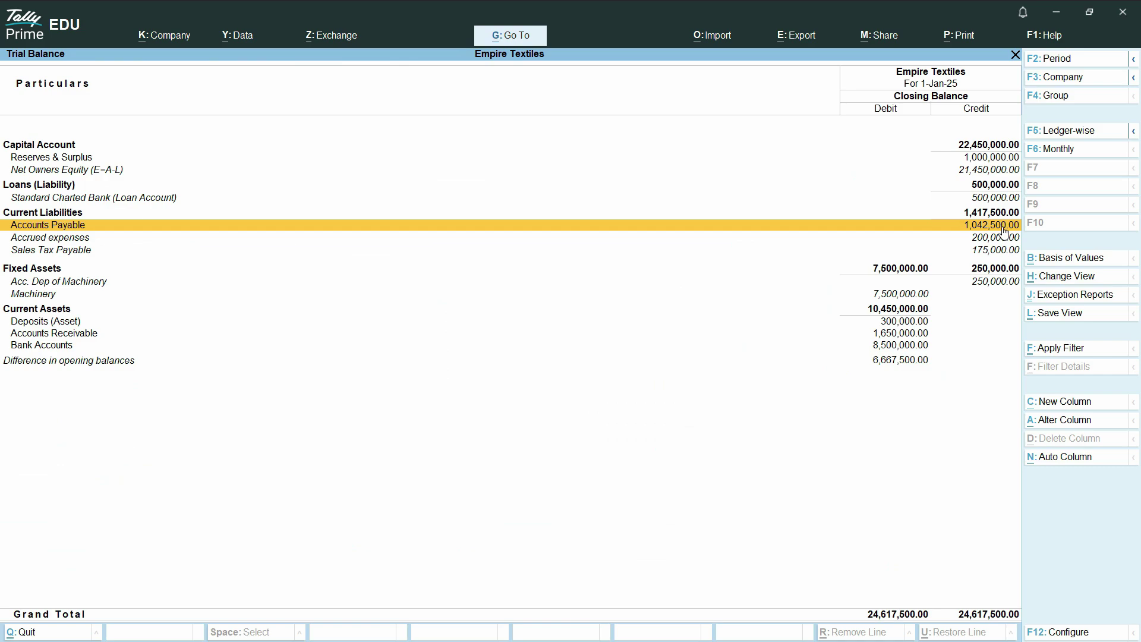
{"action": "left_click", "coordinate": [1009, 231]}
{"action": "key", "text": "alt+Tab"}
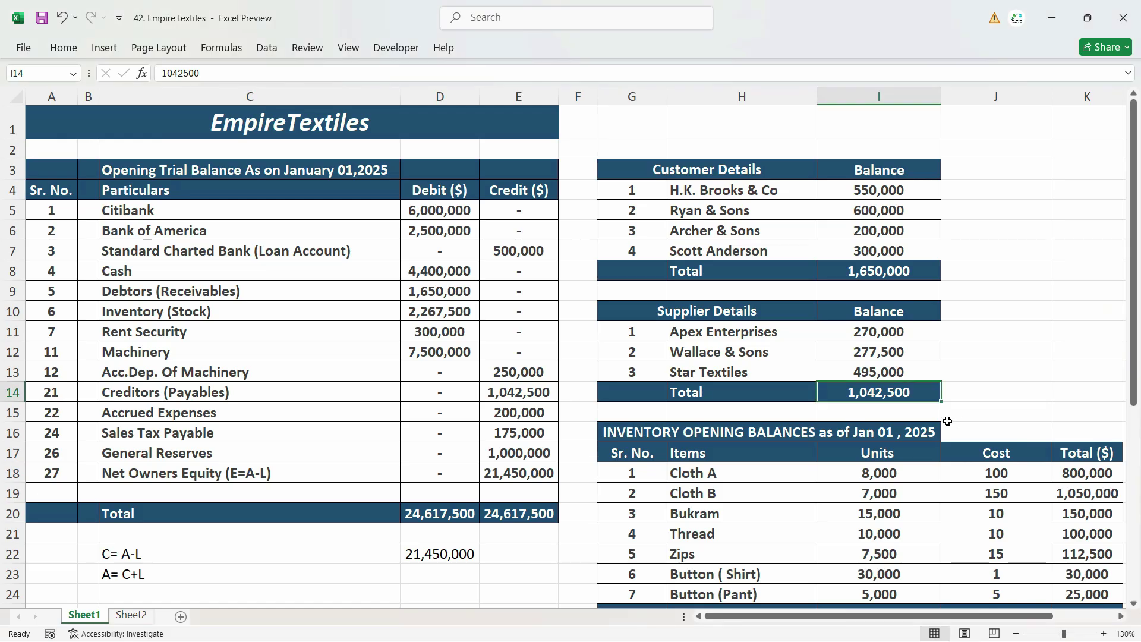
{"action": "key", "text": "Up"}
{"action": "key", "text": "Up"}
{"action": "key", "text": "Up"}
{"action": "key", "text": "alt+Tab"}
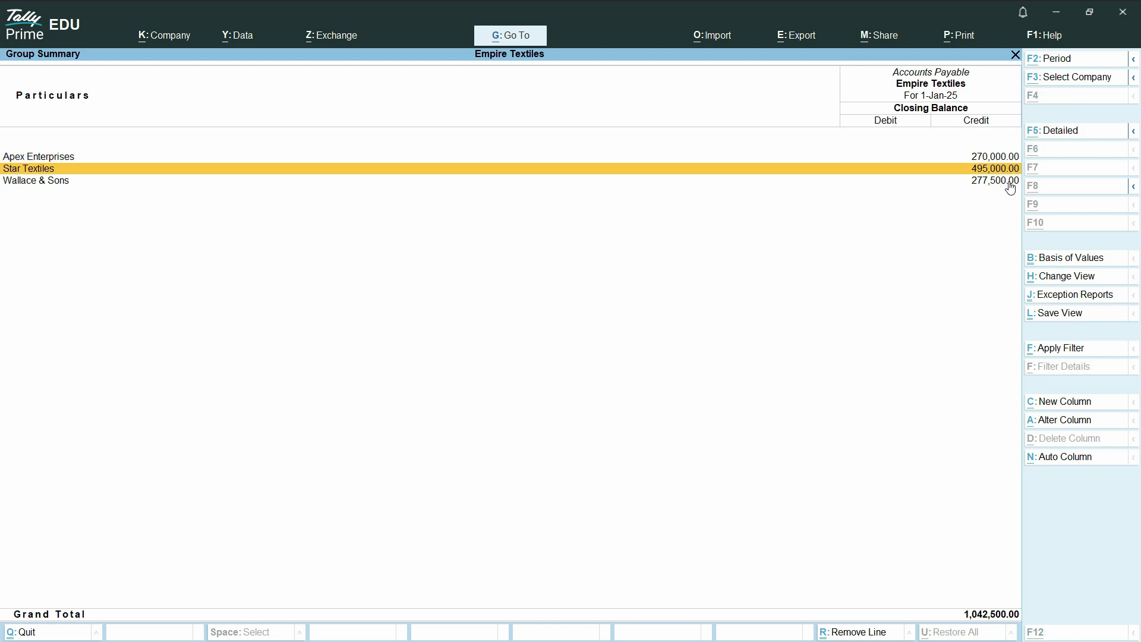
Compare the Star Textiles balance in the Supplier Details table in Excel with the Accounts Payable group summary in TallyPrime
{"action": "key", "text": "alt+Tab"}
{"action": "key", "text": "Down"}
{"action": "key", "text": "Down"}
{"action": "key", "text": "Down"}
{"action": "key", "text": "Up"}
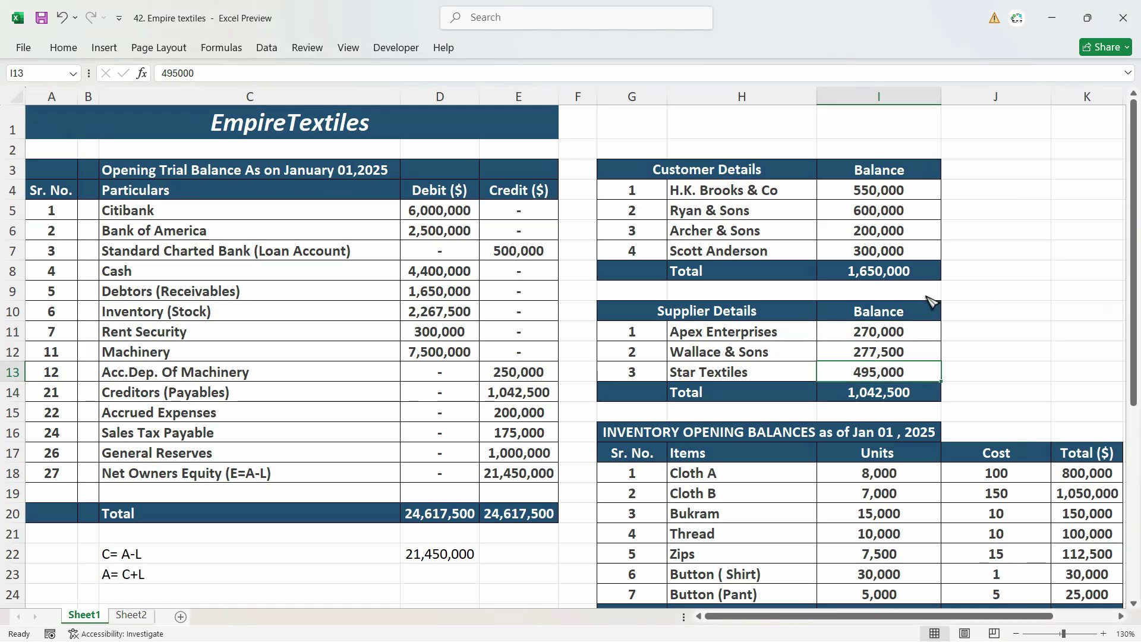
{"action": "key", "text": "alt+Tab"}
{"action": "key", "text": "alt+Tab"}
{"action": "key", "text": "alt+Tab"}
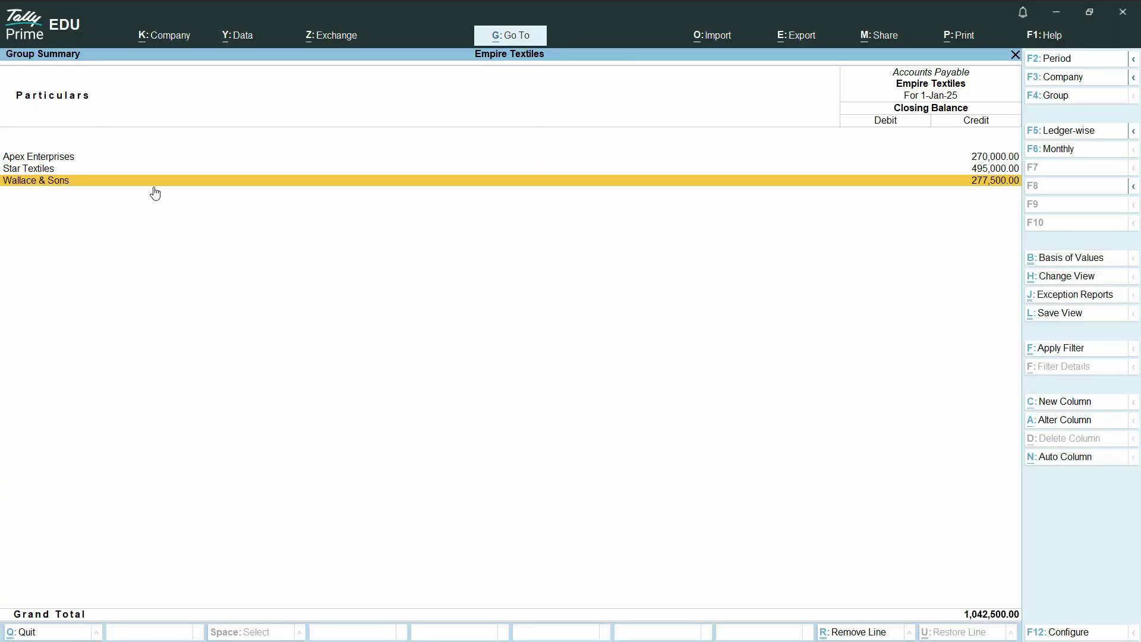
Check the Wallace & Sons balance against Excel, and leave the TallyPrime group summary and Trial Balance for the list of reports
{"action": "key", "text": "alt+Tab"}
{"action": "left_click", "coordinate": [890, 359]}
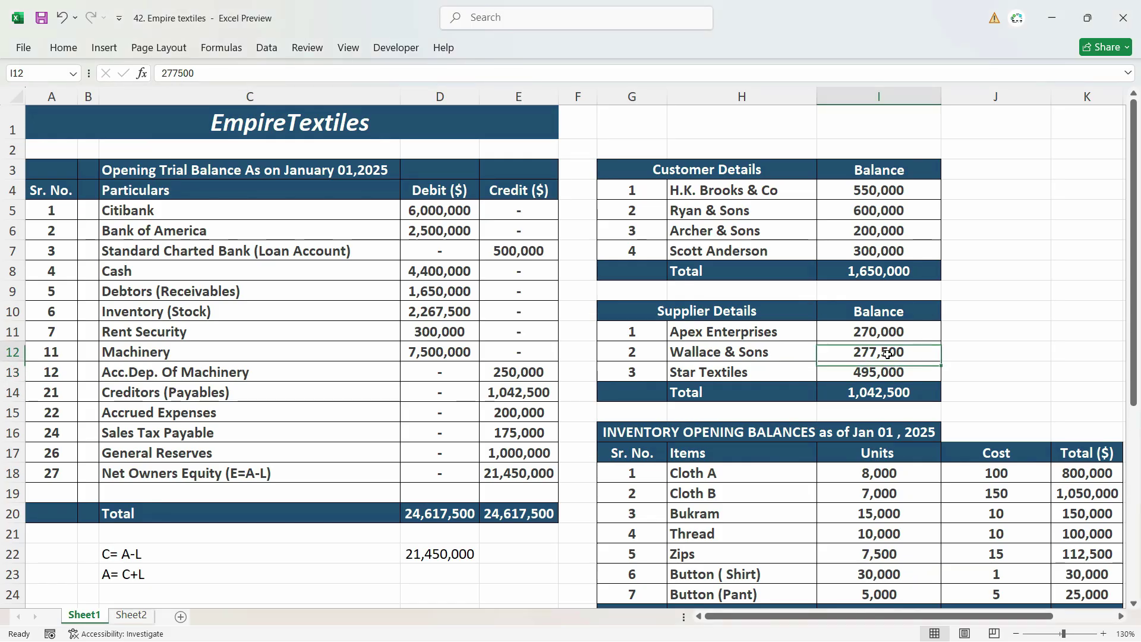
{"action": "key", "text": "alt+Tab"}
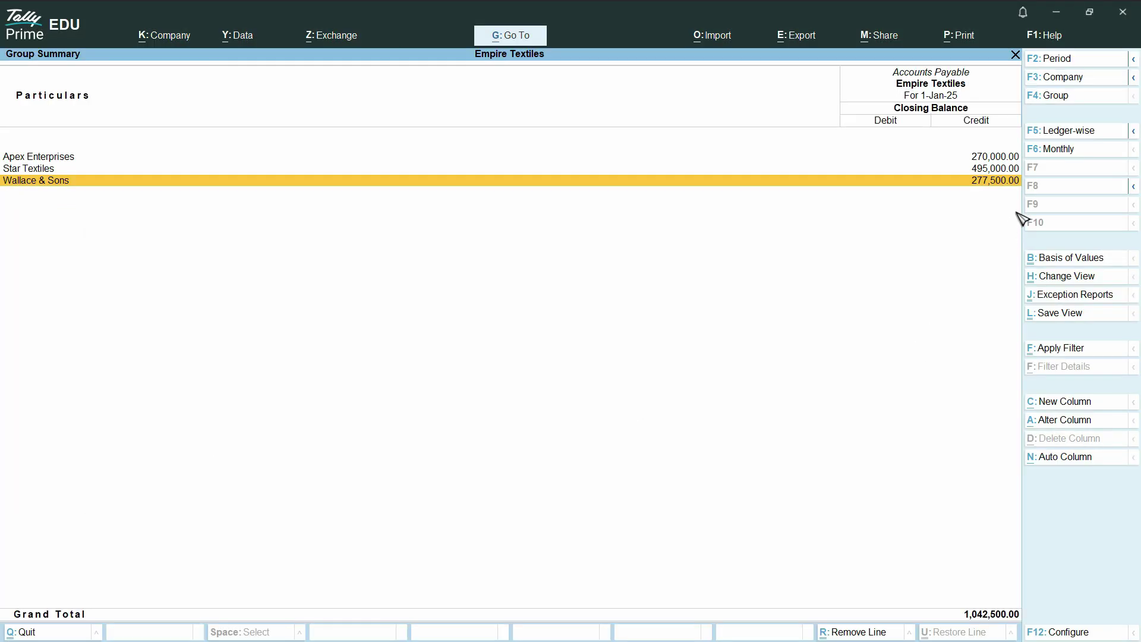
{"action": "key", "text": "Escape"}
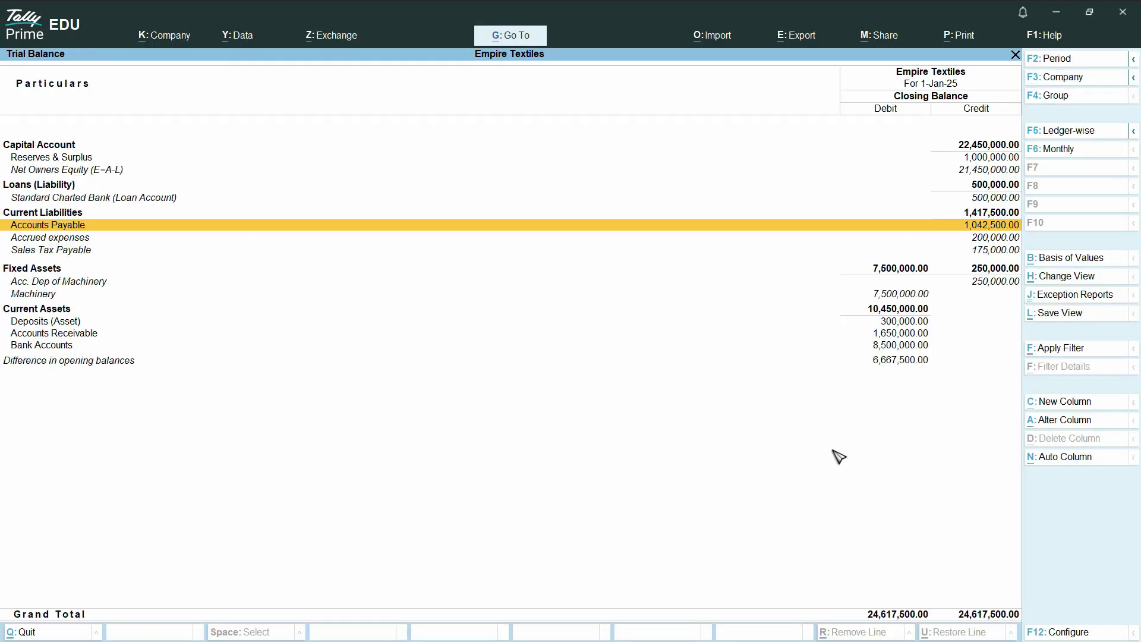
{"action": "key", "text": "Escape"}
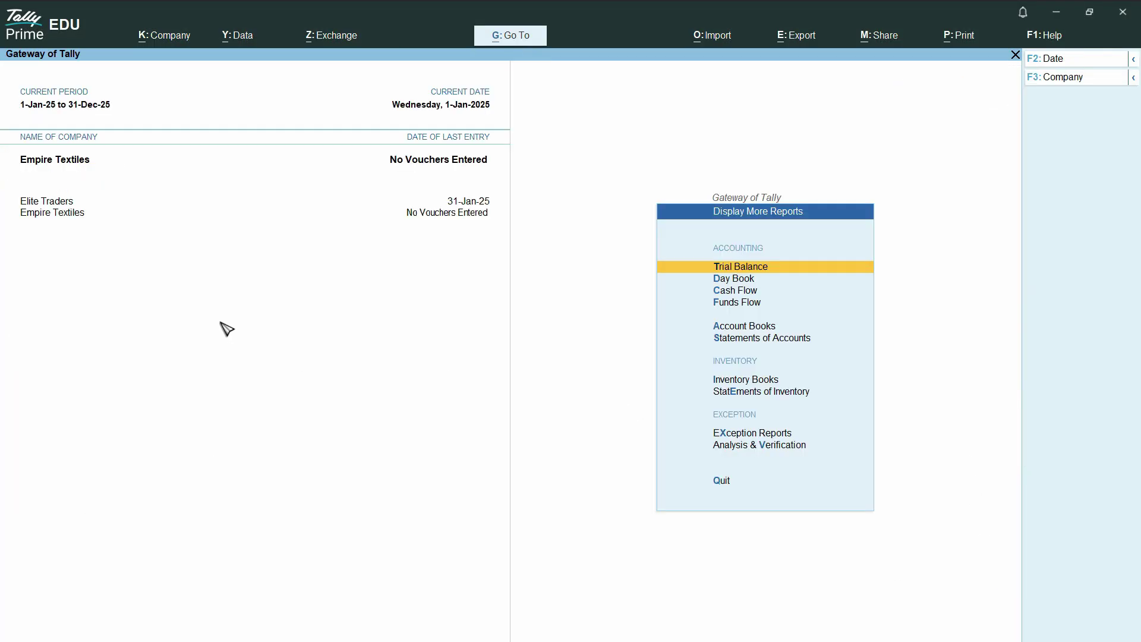